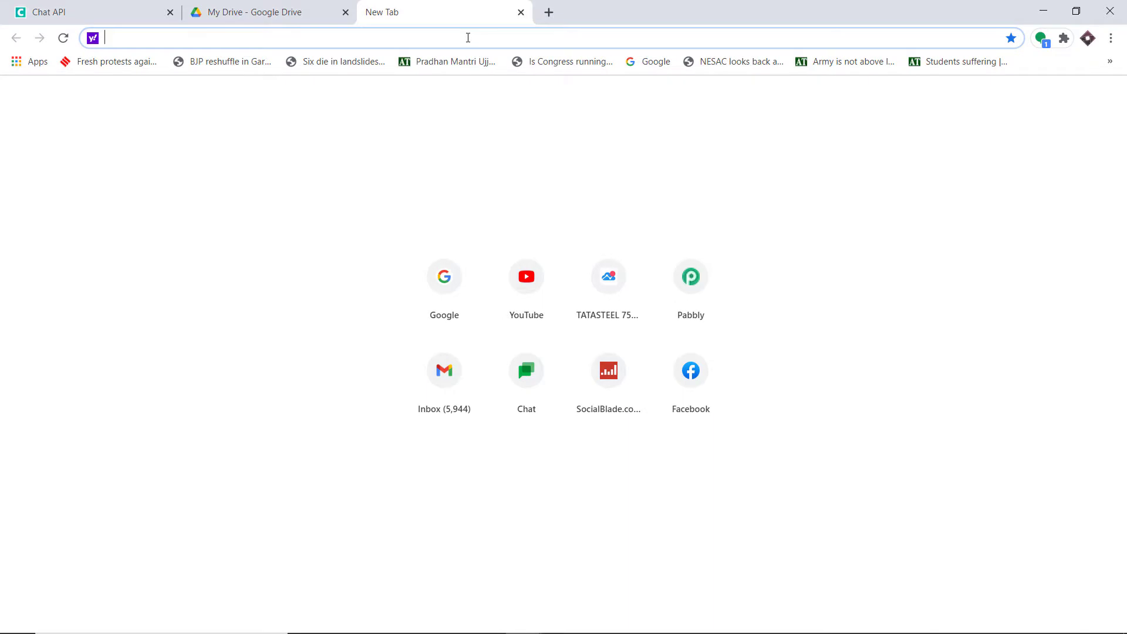
Step: Open pabbly.com and go to the Connect product page
type("p")
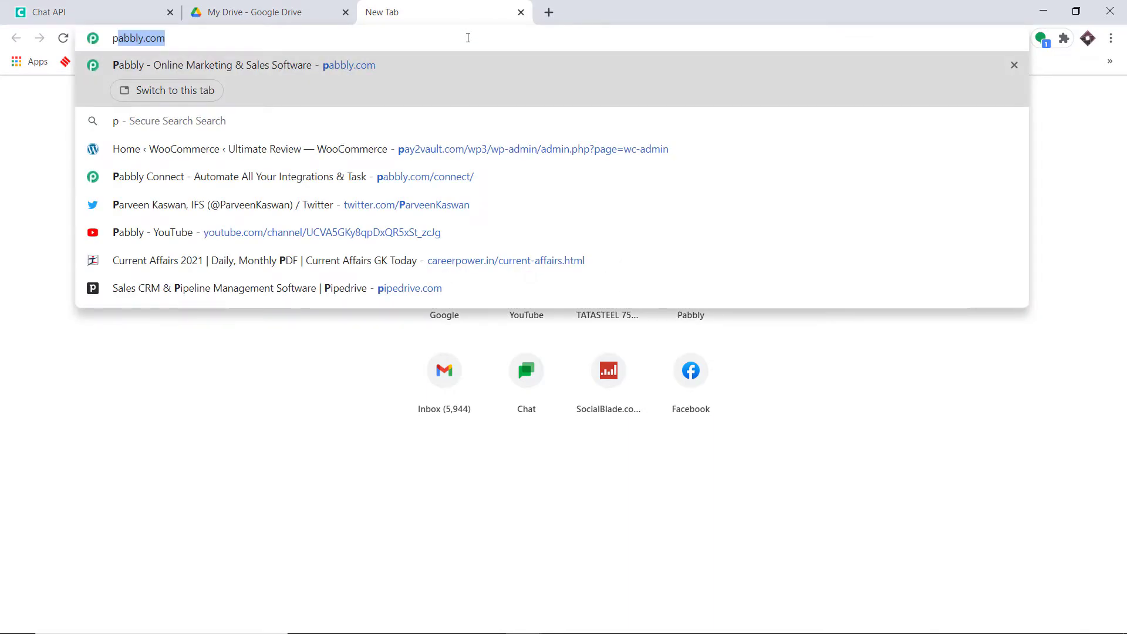
key("Return")
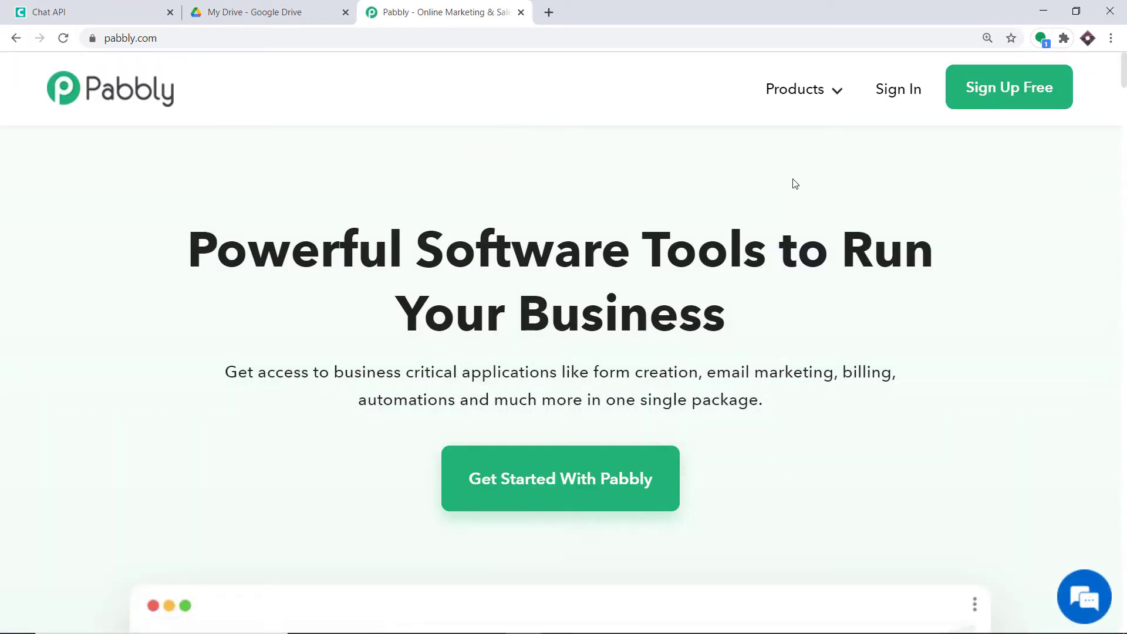
mouse_move(837, 106)
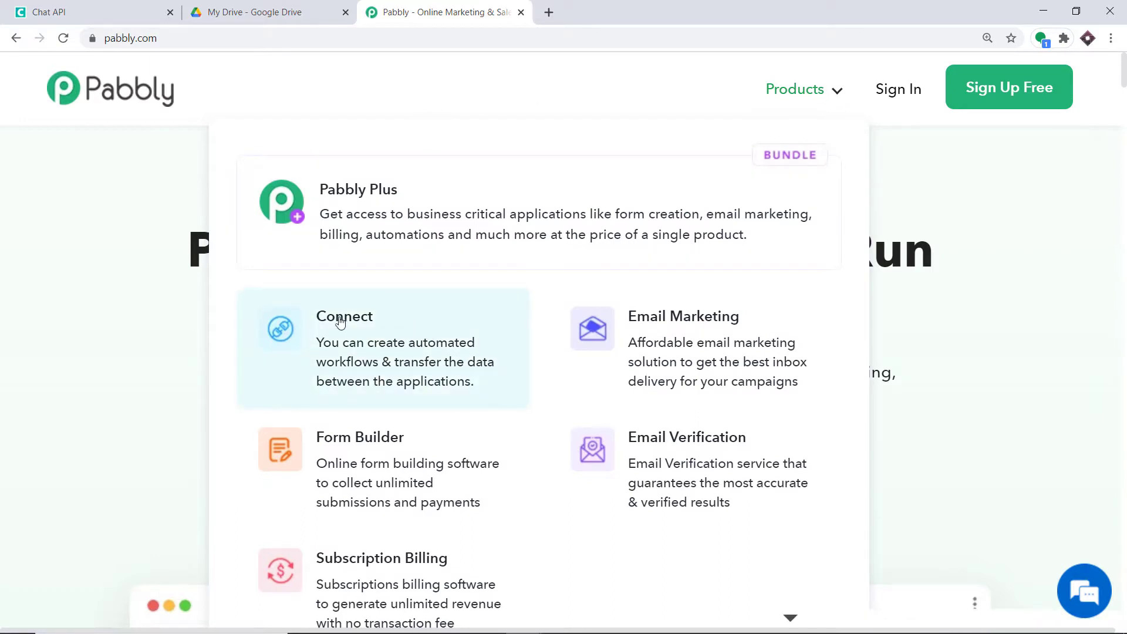
left_click(383, 333)
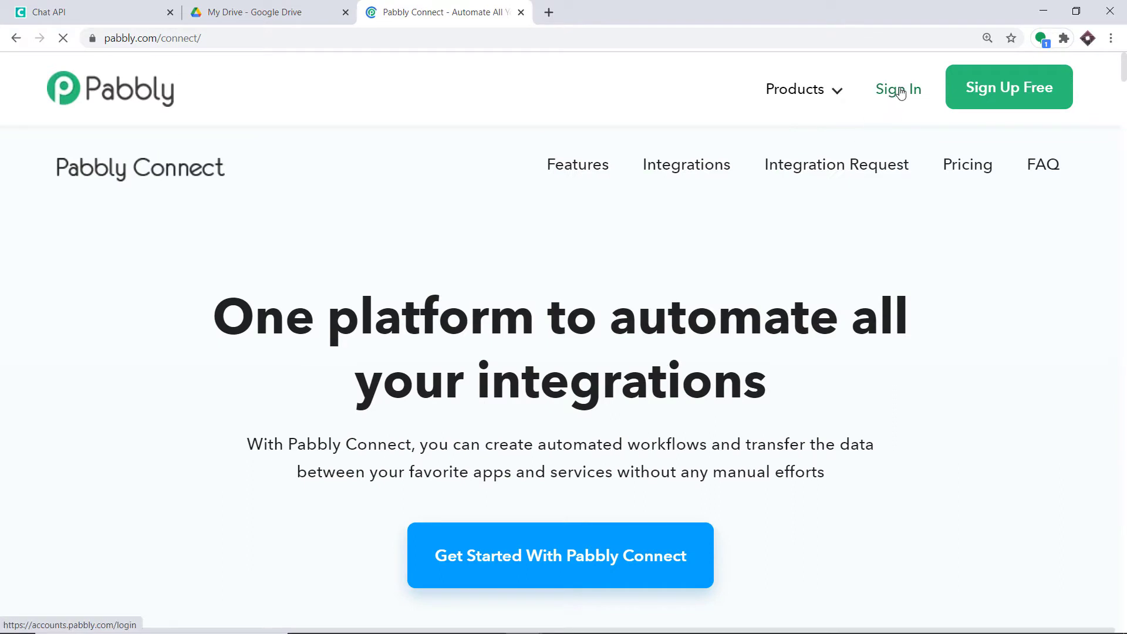
Step: Sign in to the Pabbly account and access the Connect application
left_click(899, 89)
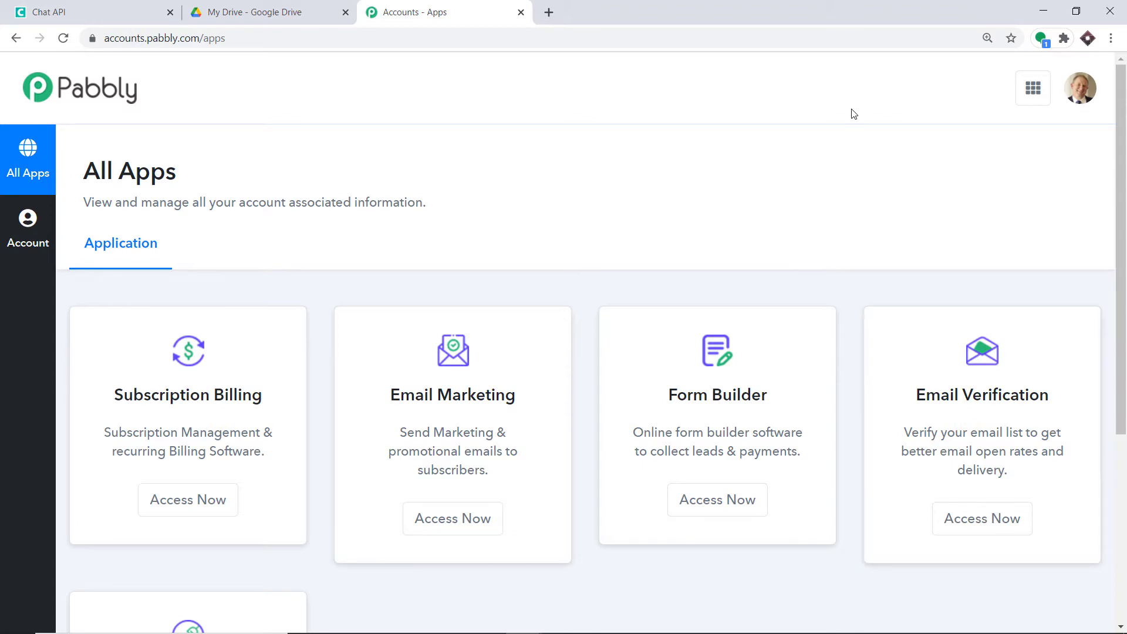
scroll(853, 115, "down", 5)
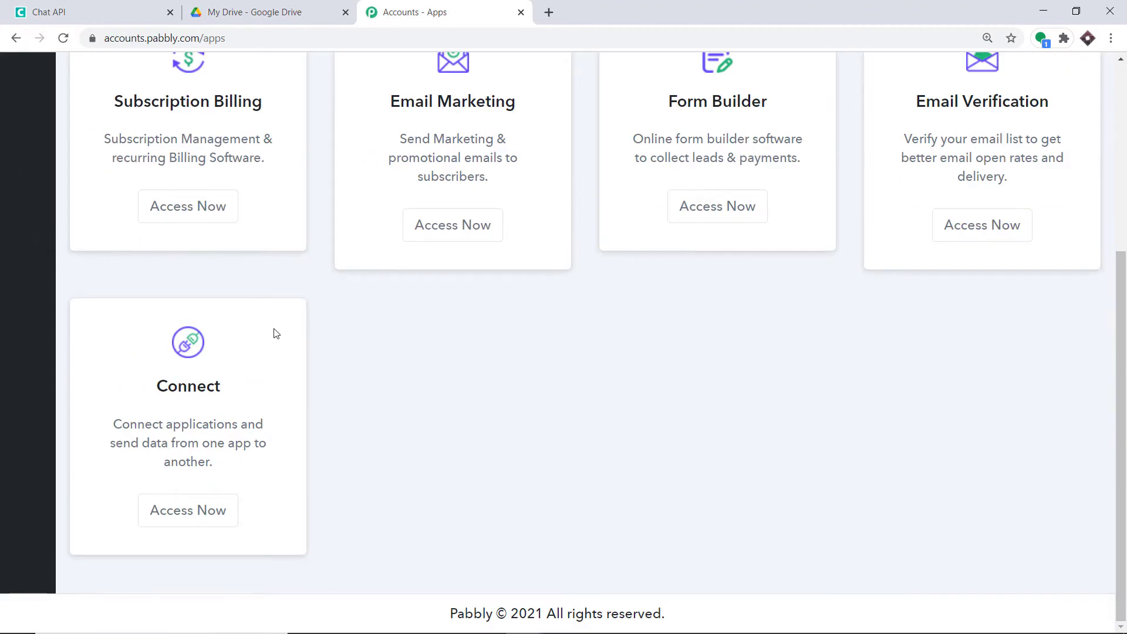
left_click(208, 508)
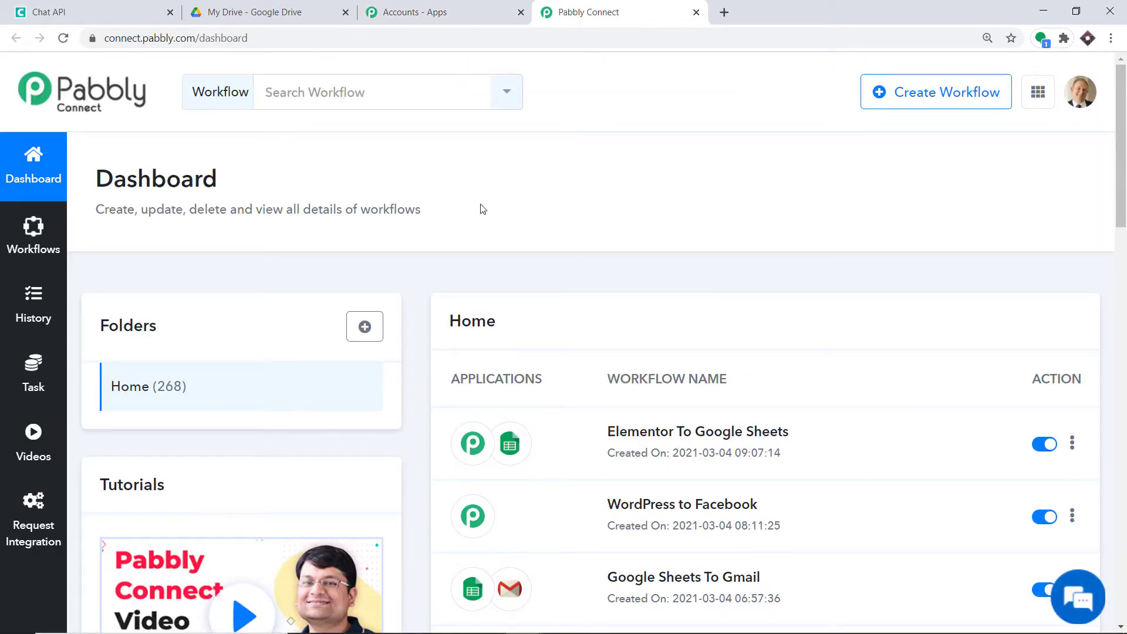
Step: Create a new workflow named Google Drive To WhatsApp
left_click(913, 101)
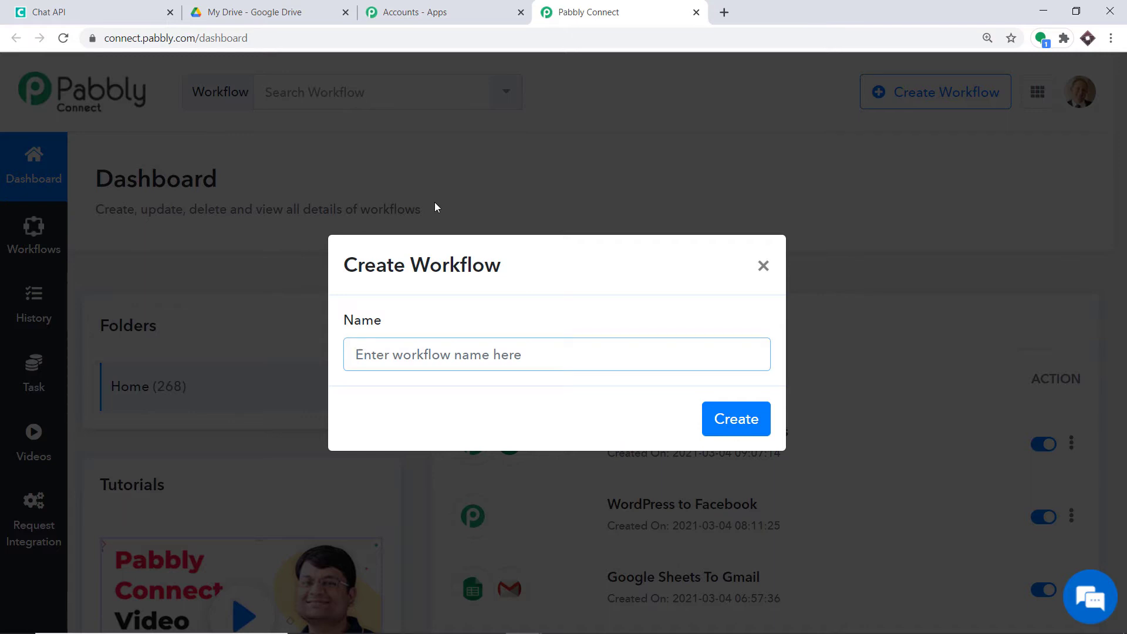
type("Google")
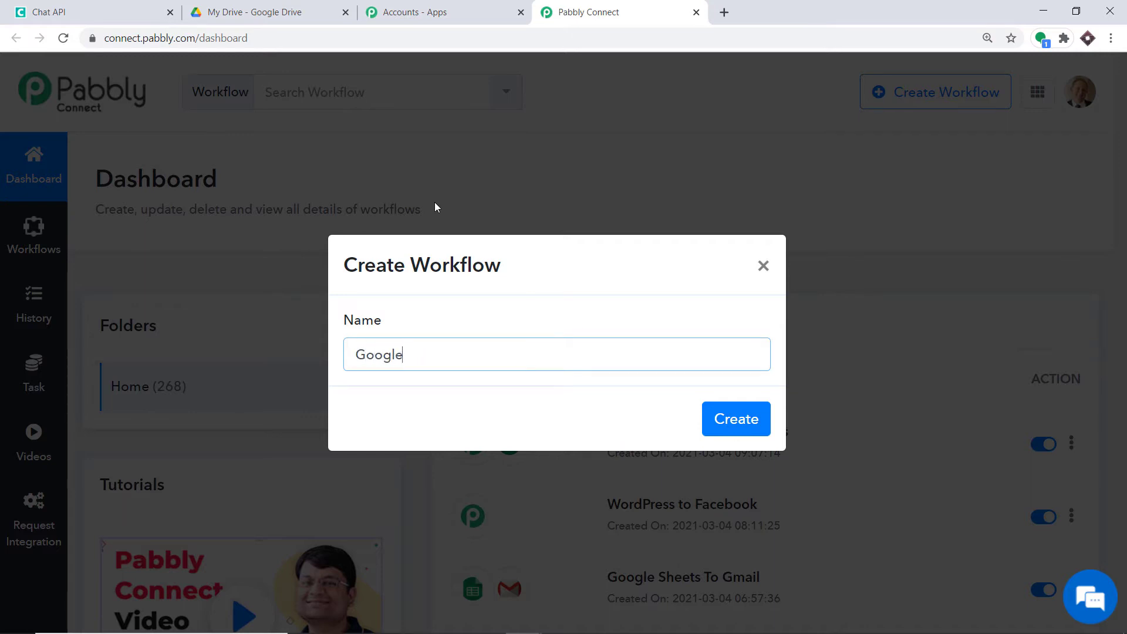
type(" Drive To WhatsApp")
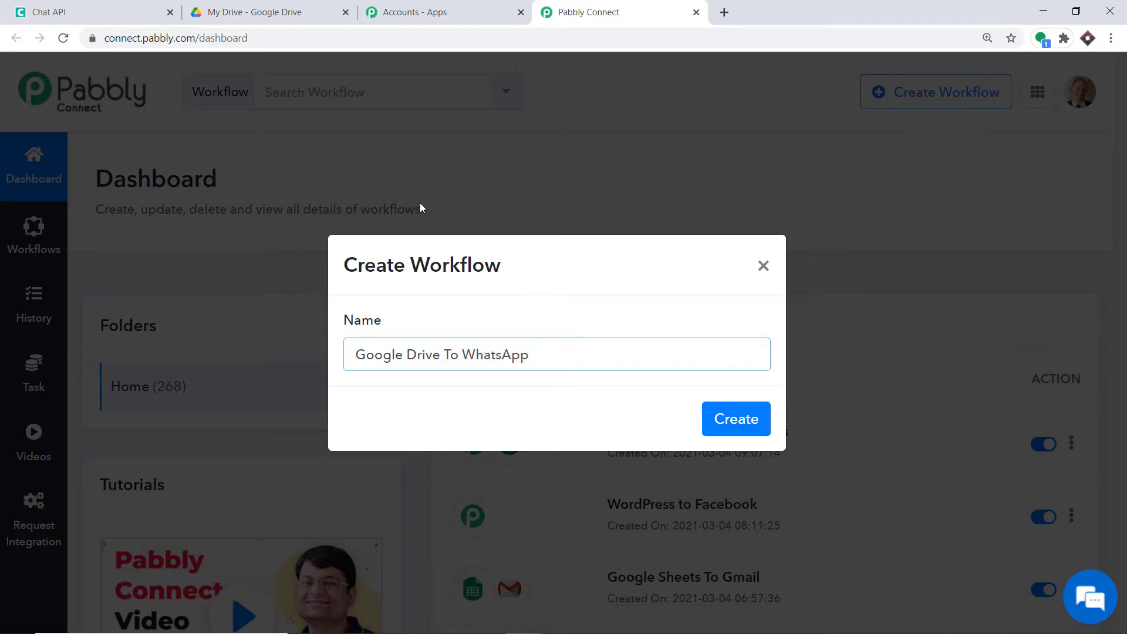
left_click(742, 428)
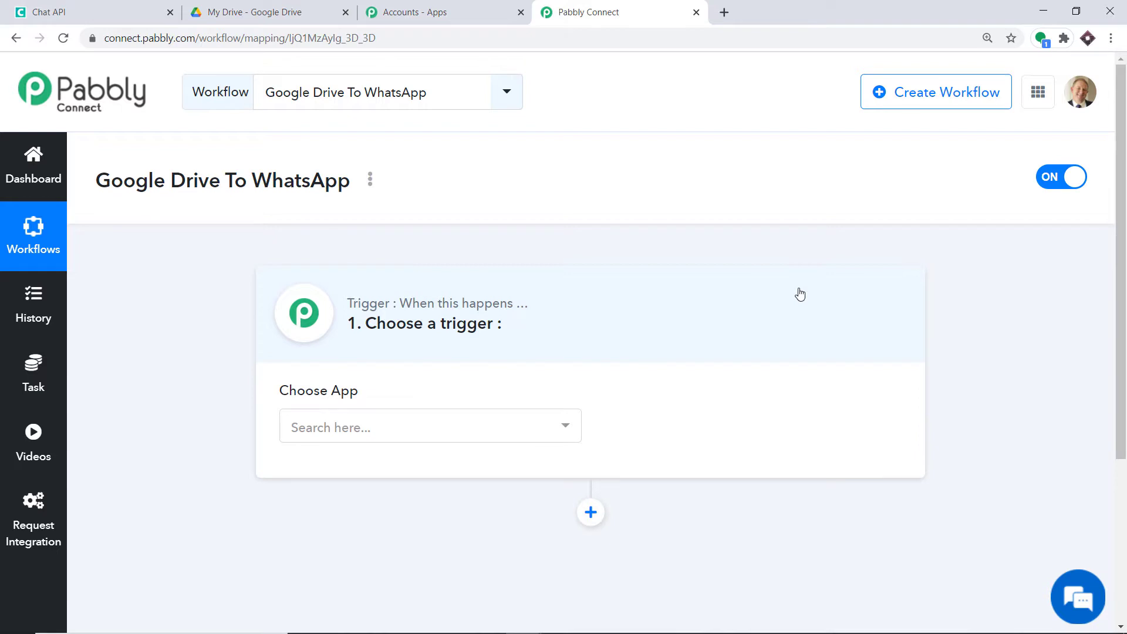
Step: Set the workflow's trigger app to Google Drive with New File as the trigger event
left_click(328, 432)
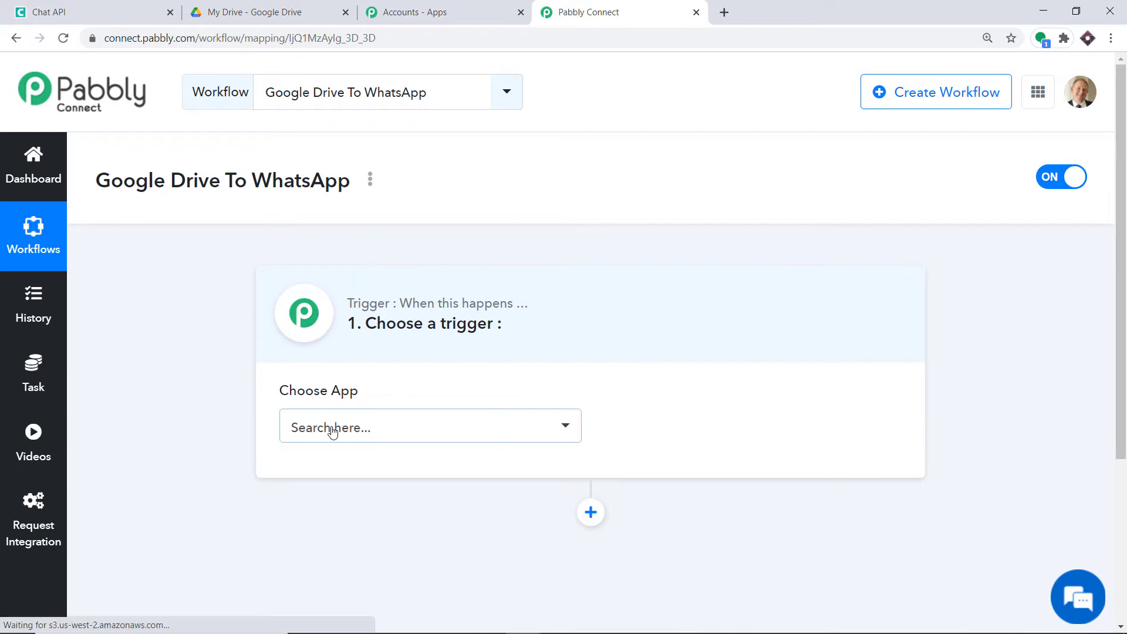
type("GOOGLE")
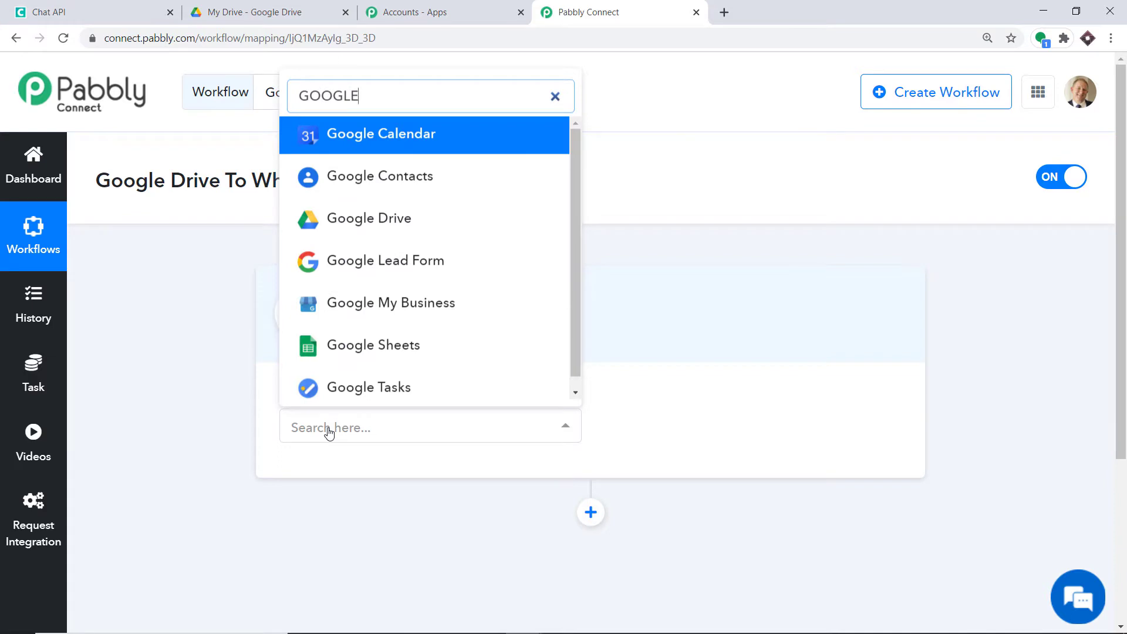
left_click(340, 216)
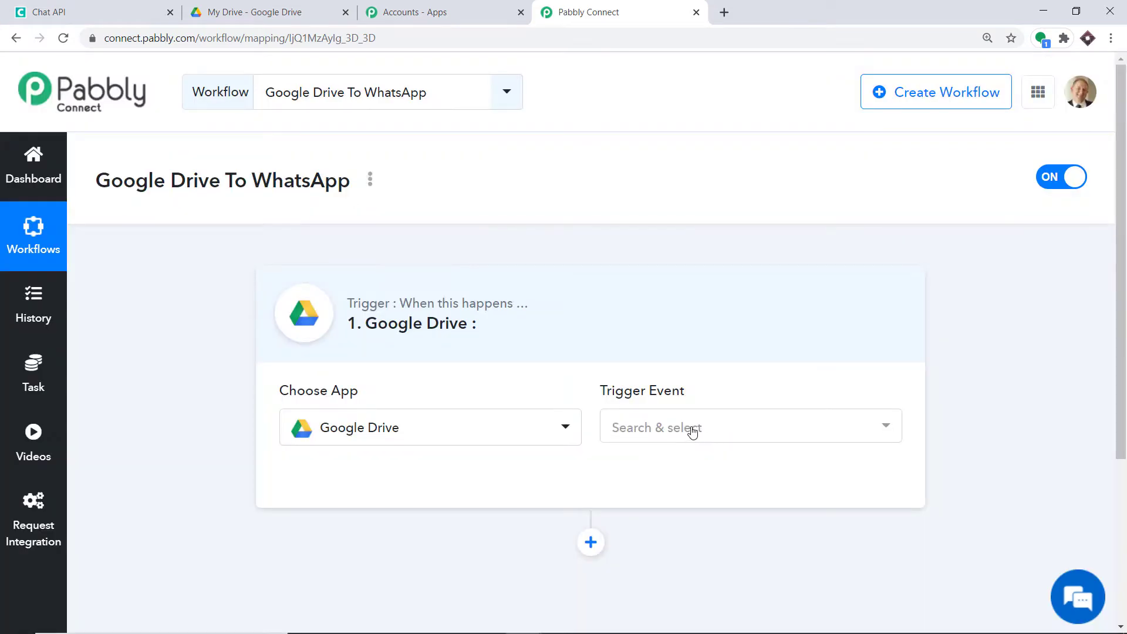
left_click(692, 433)
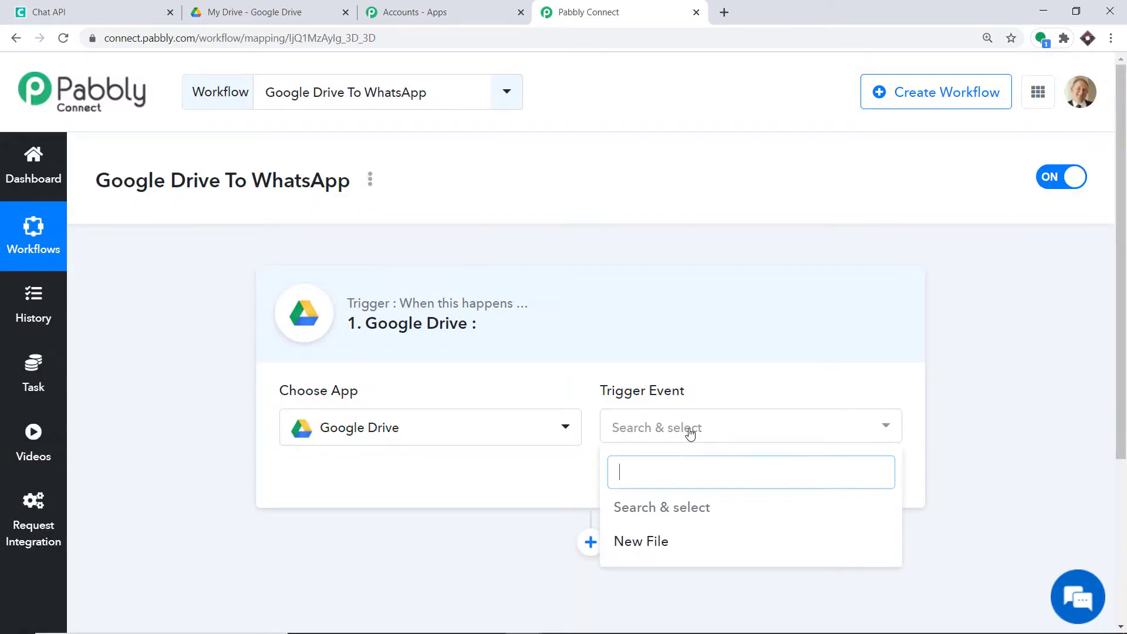
left_click(648, 540)
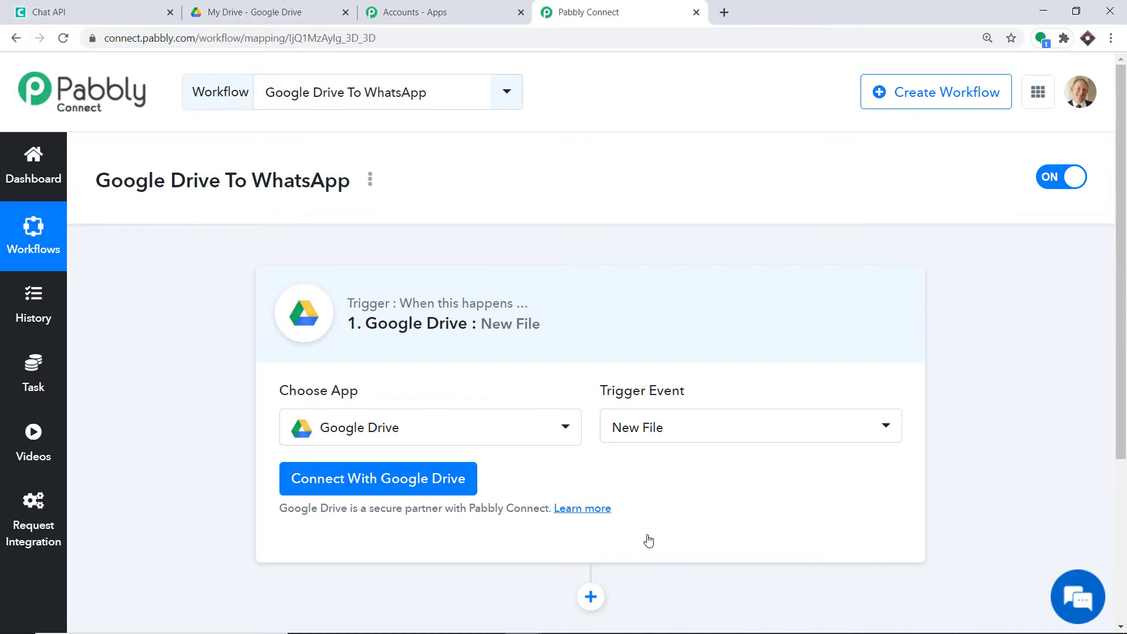
left_click(703, 433)
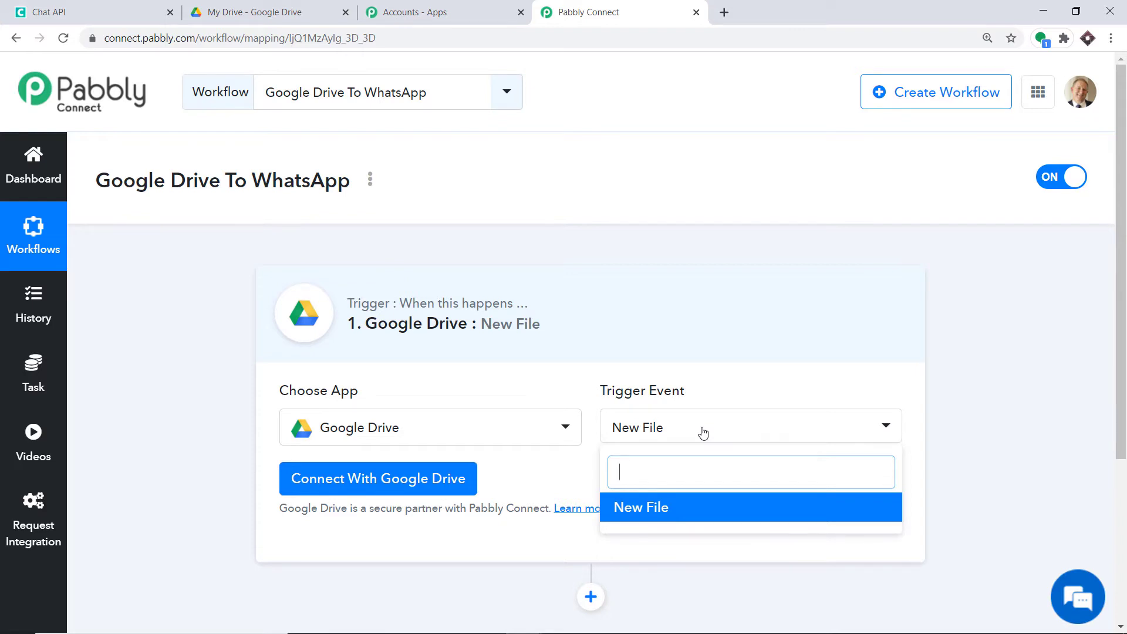
left_click(537, 473)
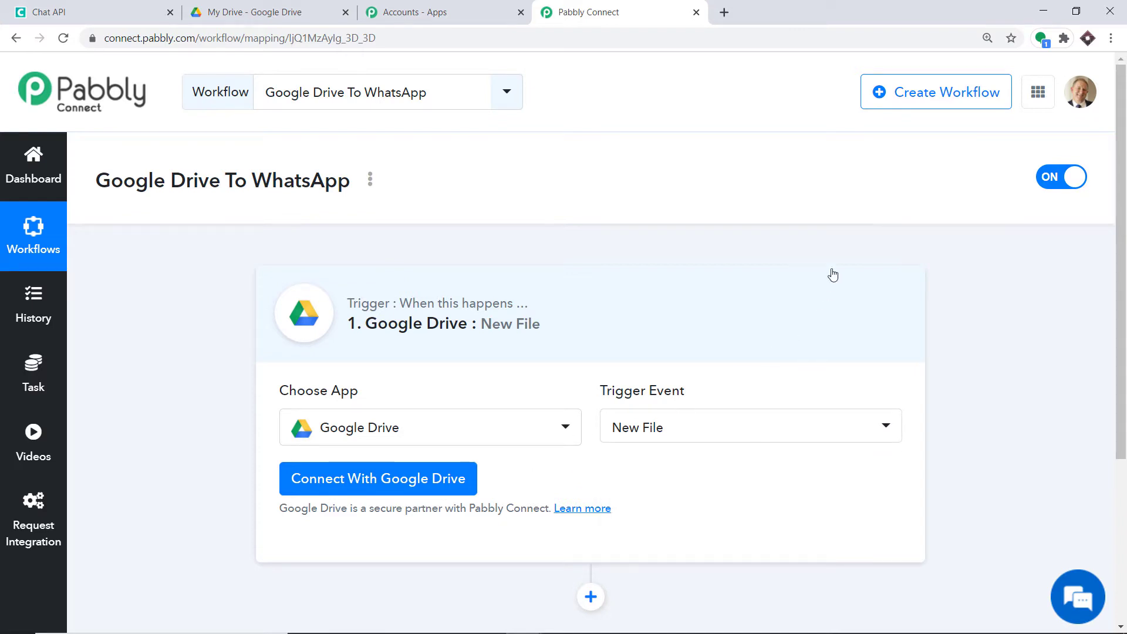
Step: Connect the trigger to Google Drive with new credentials, authorizing access through the demo Google account
left_click(384, 481)
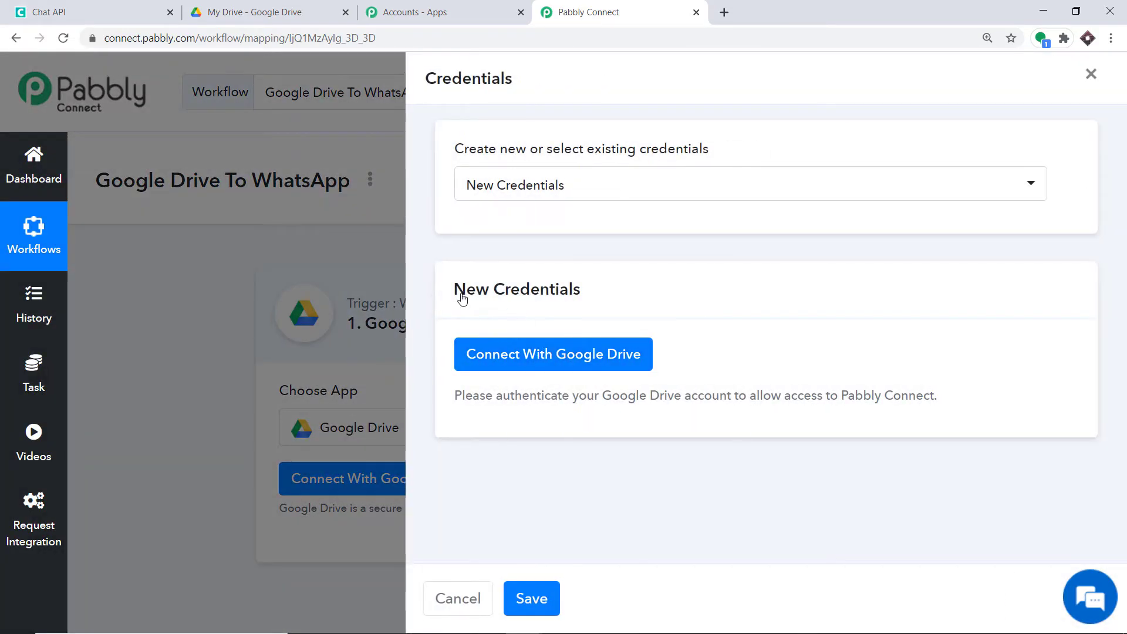
left_click(537, 365)
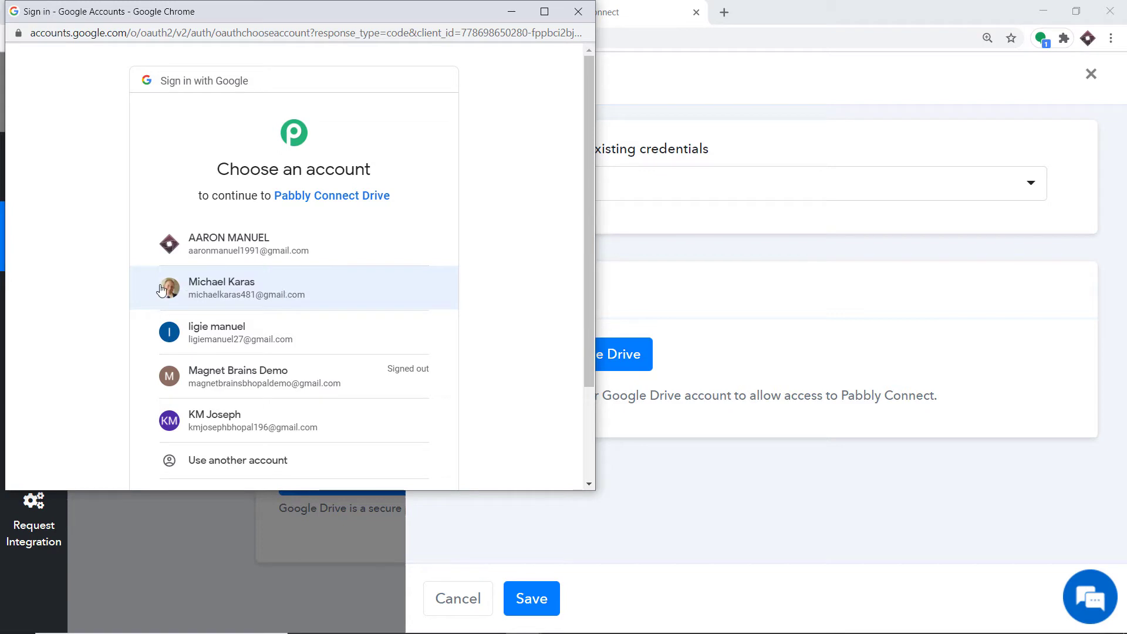
left_click(249, 293)
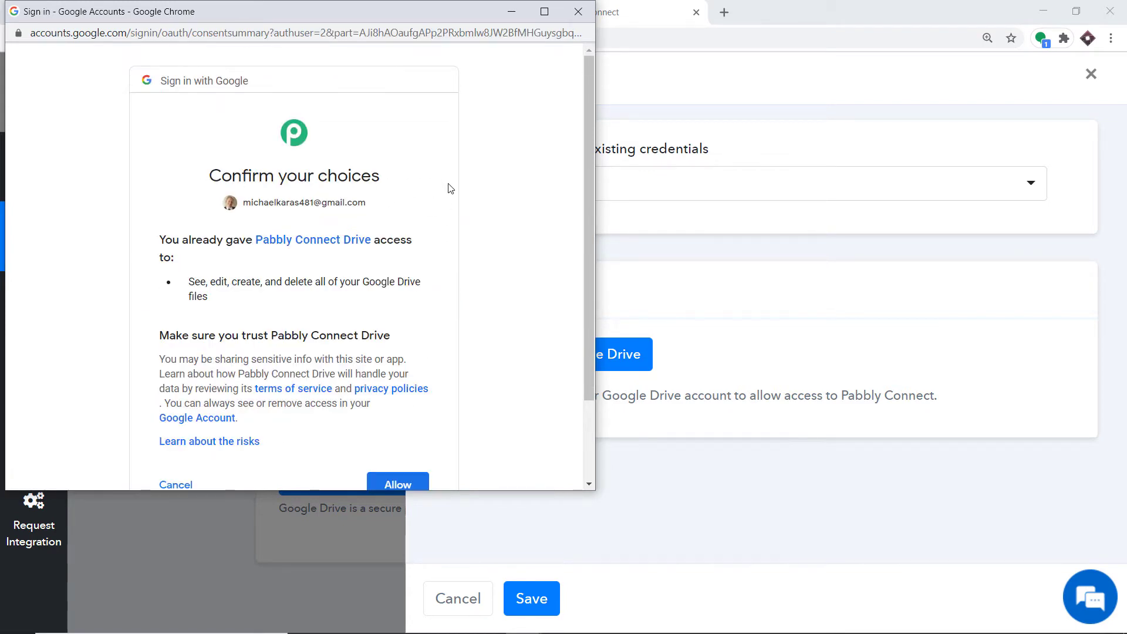
scroll(455, 191, "down", 2)
left_click(396, 383)
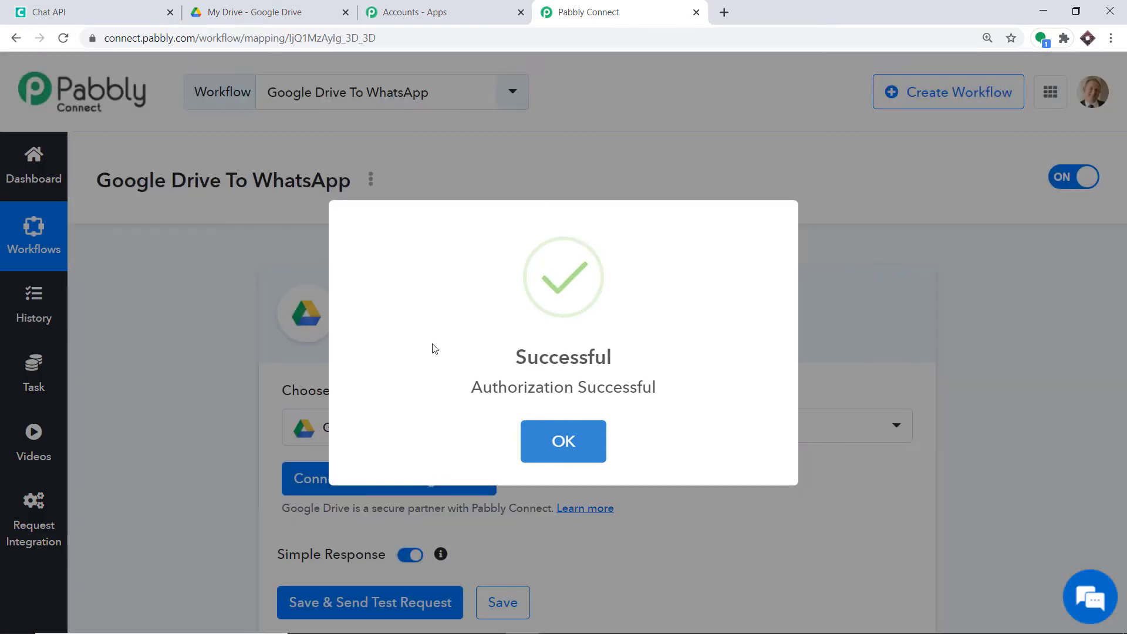
left_click(560, 443)
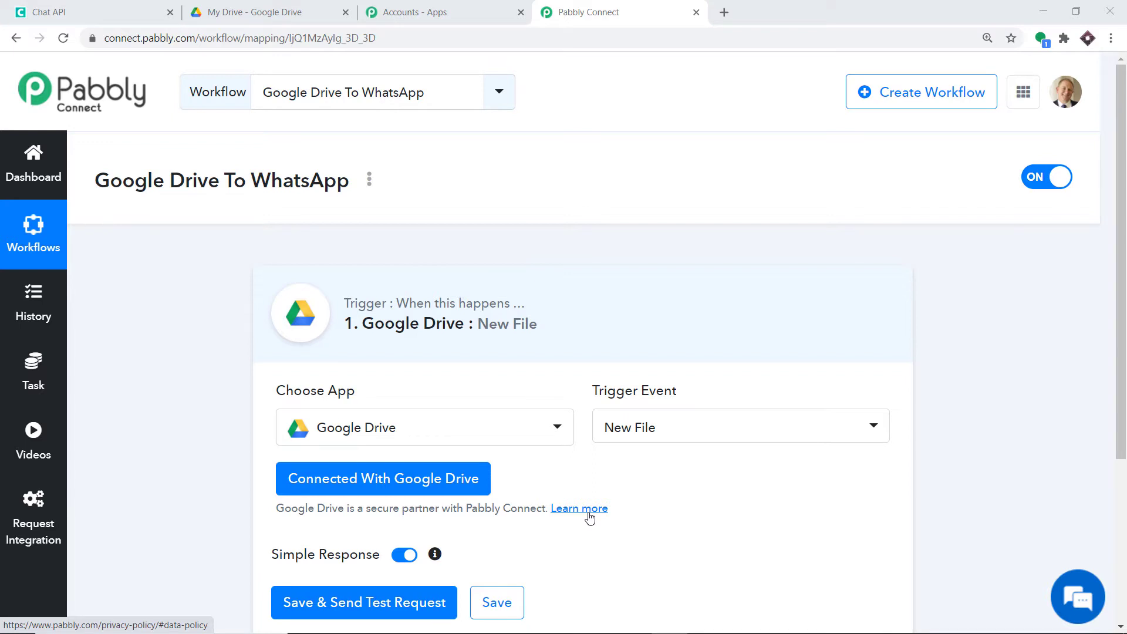
Step: Switch to Google Drive, upload Scarlett-Johansson-1 from the Desktop to My Drive, and check that the upload has finished
scroll(586, 515, "down", 3)
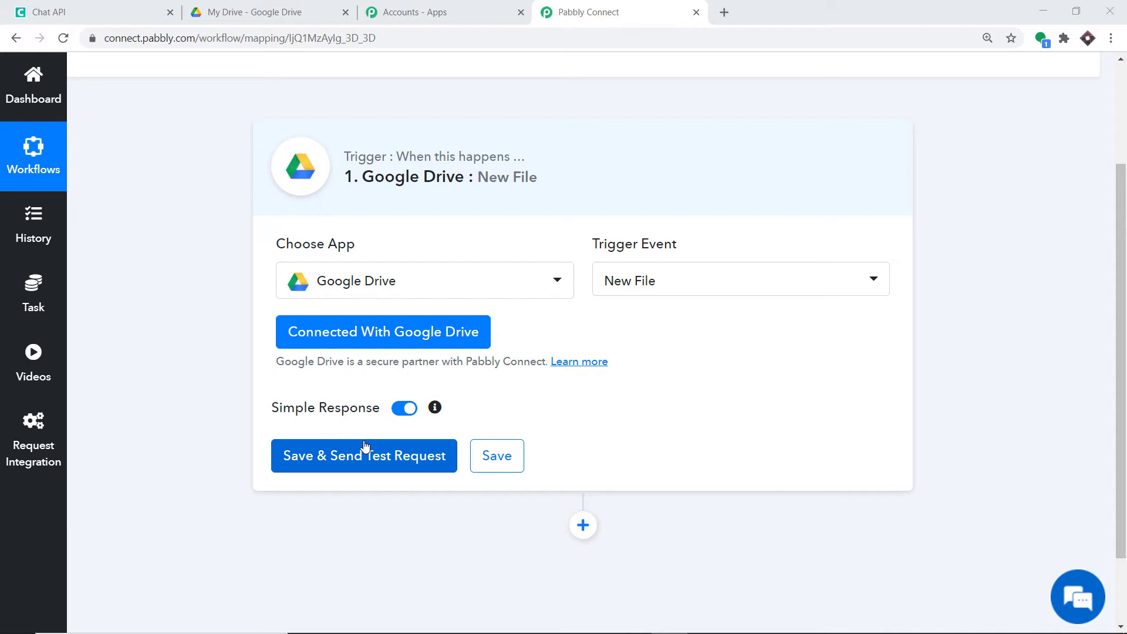
left_click(254, 12)
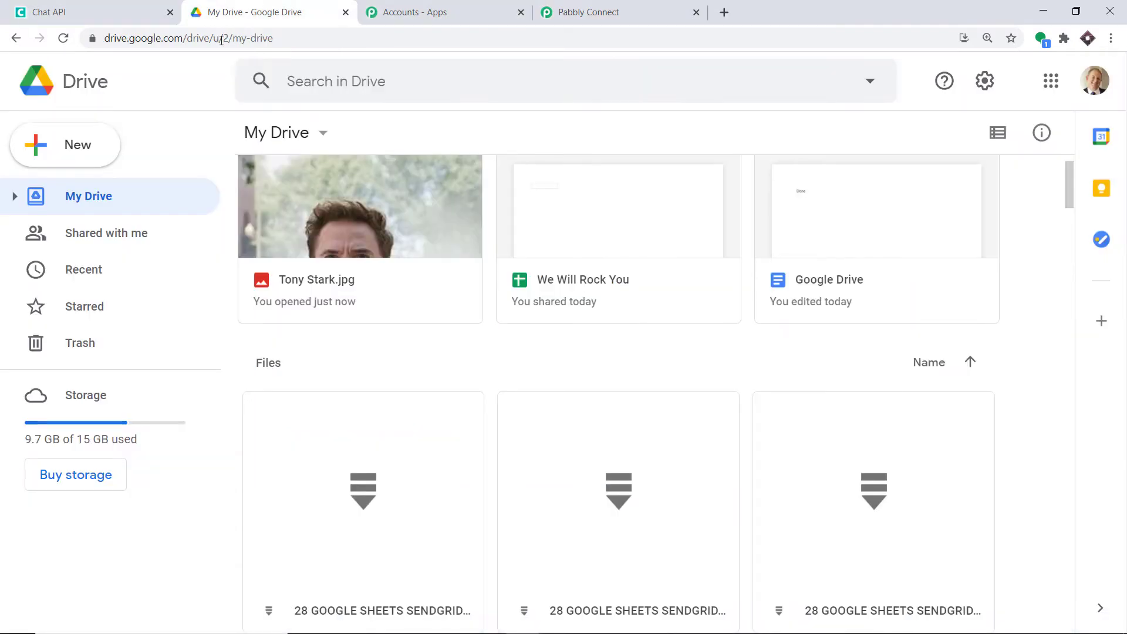
left_click(64, 150)
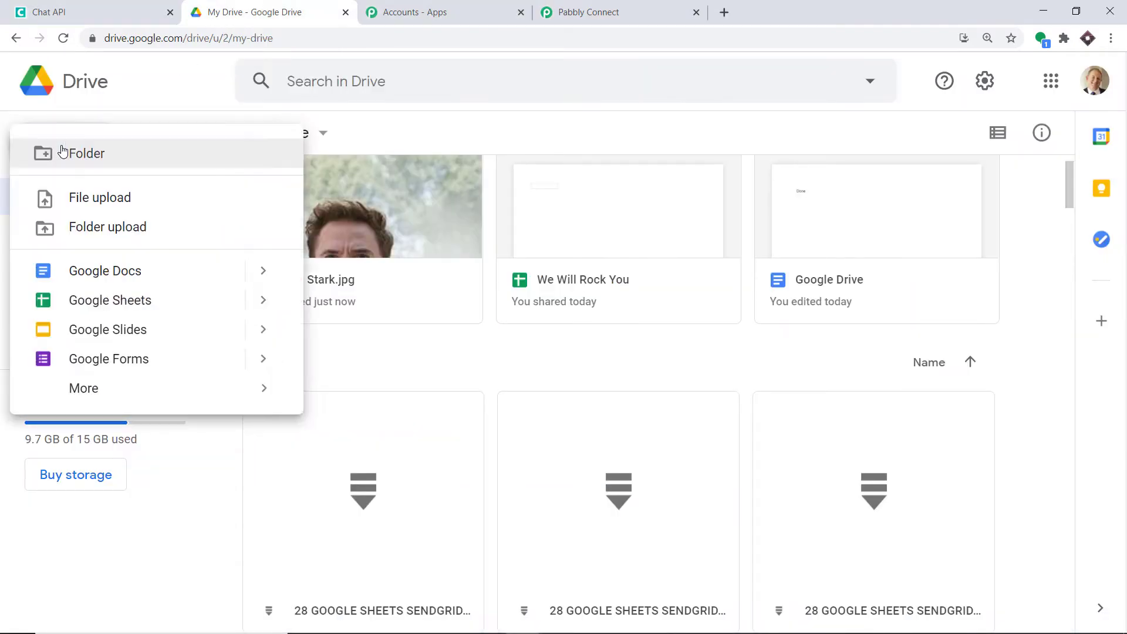
left_click(92, 198)
scroll(681, 294, "down", 2)
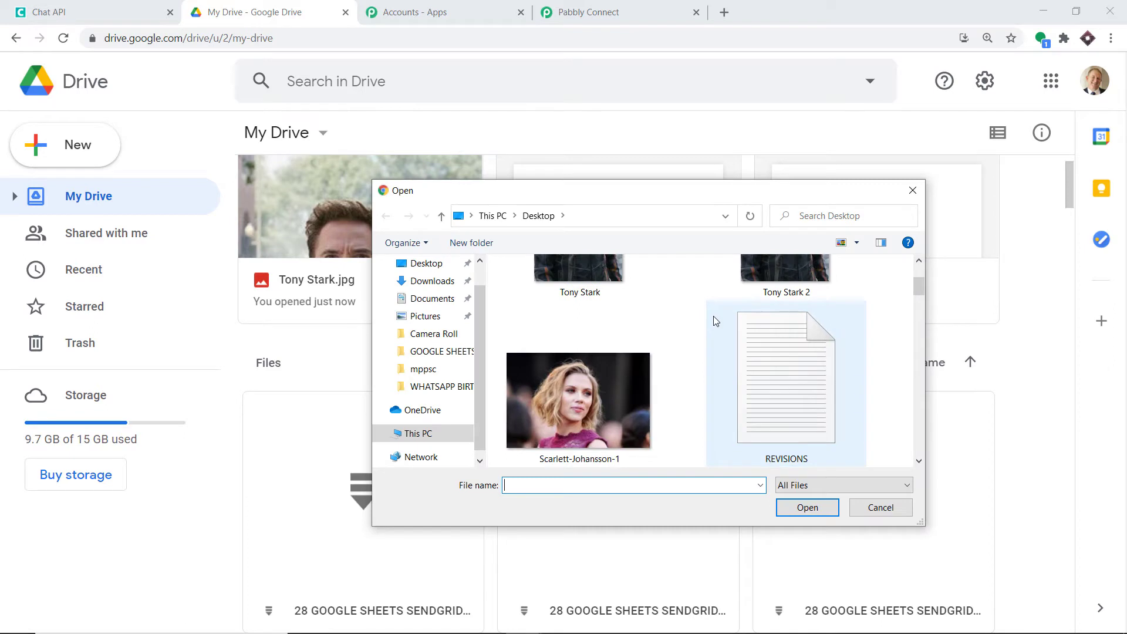
left_click(588, 409)
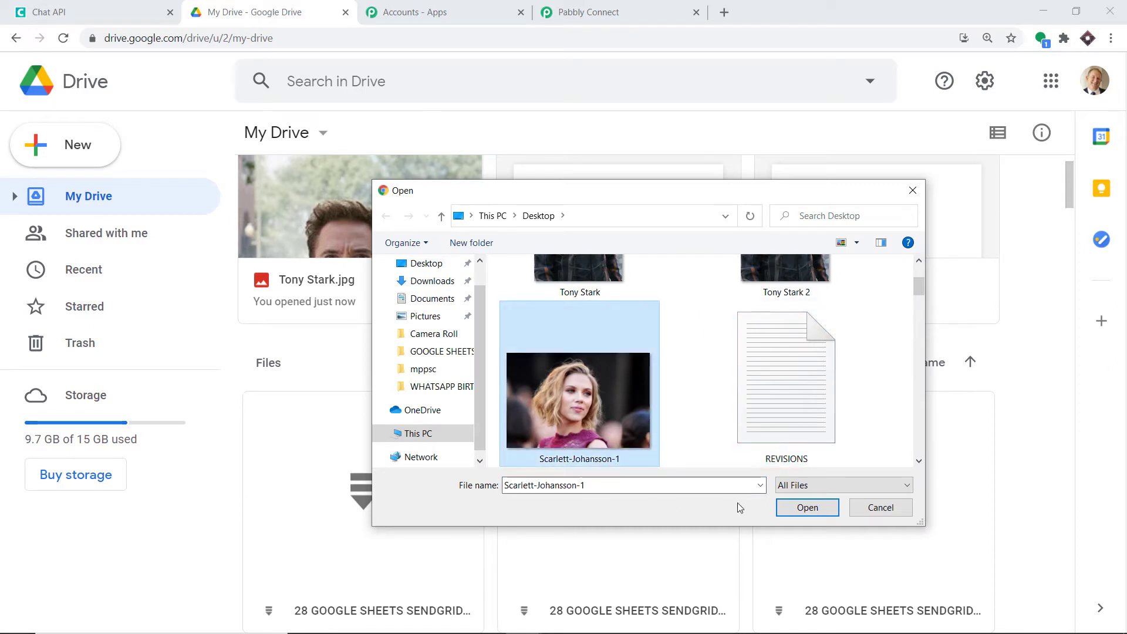
left_click(808, 508)
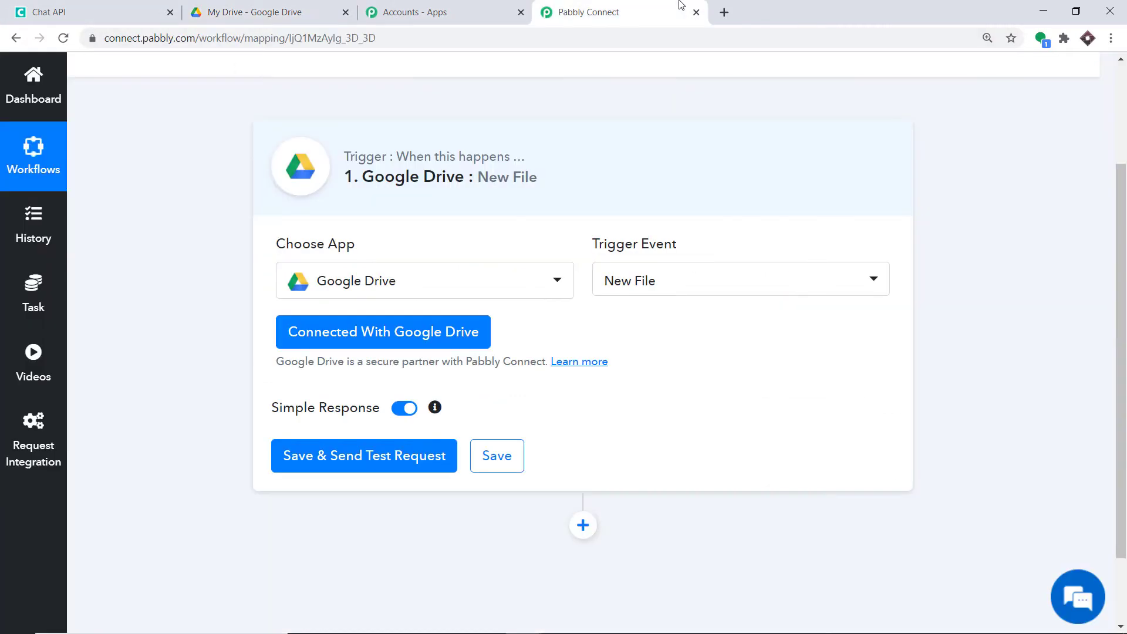
left_click(682, 7)
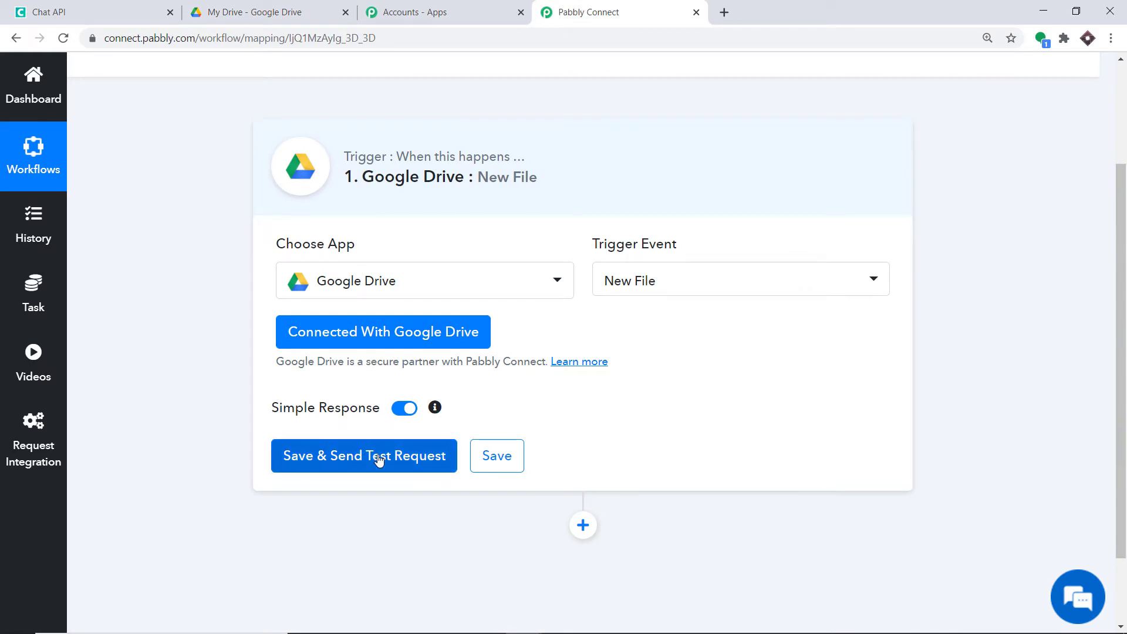
left_click(217, 11)
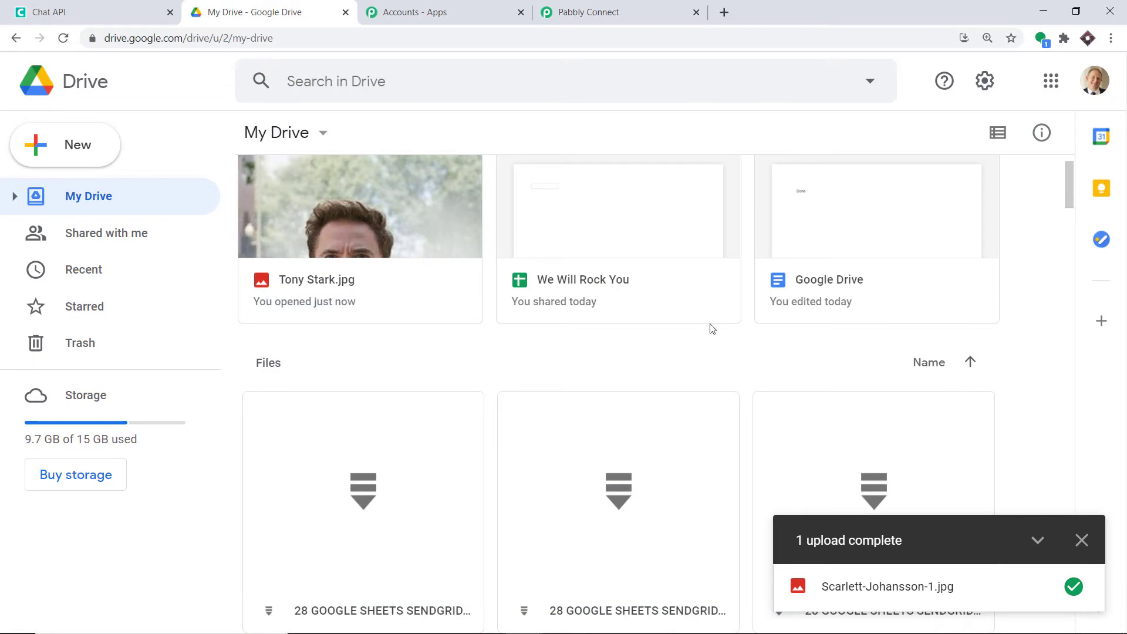
Step: Switch back to Pabbly Connect, save the Google Drive trigger with a test request, and review the returned file data
left_click(543, 10)
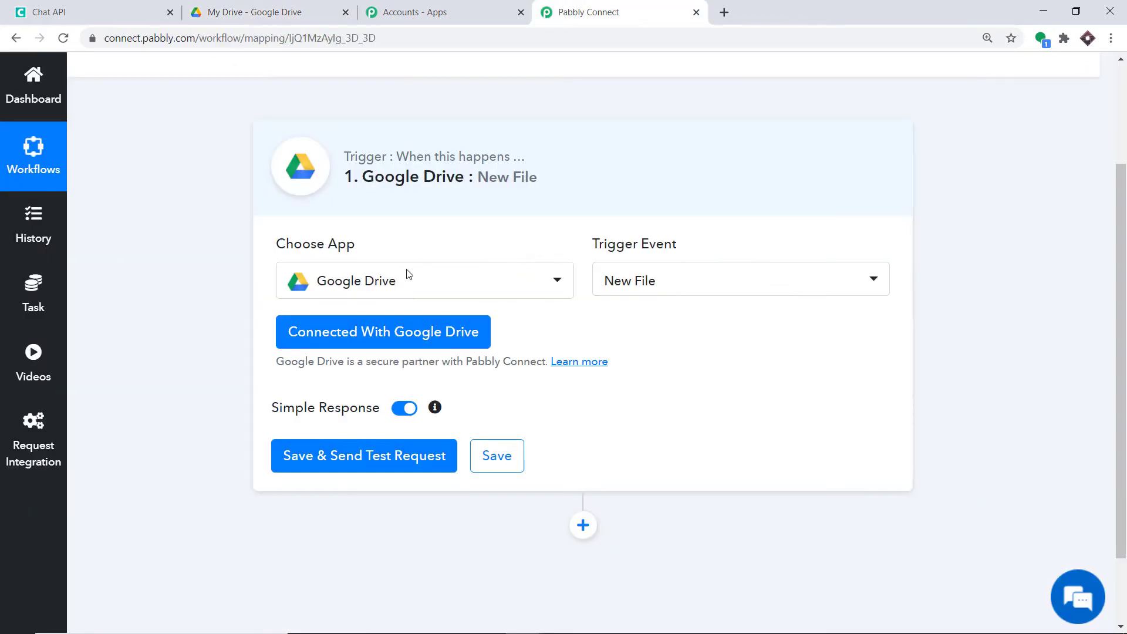
left_click(372, 462)
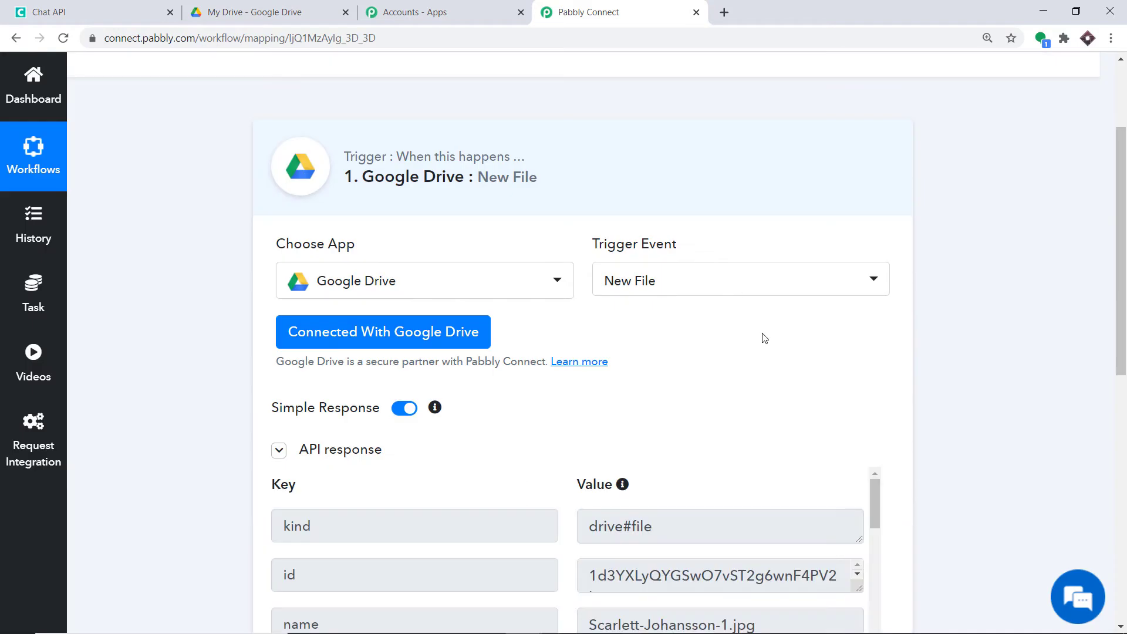
scroll(762, 337, "down", 4)
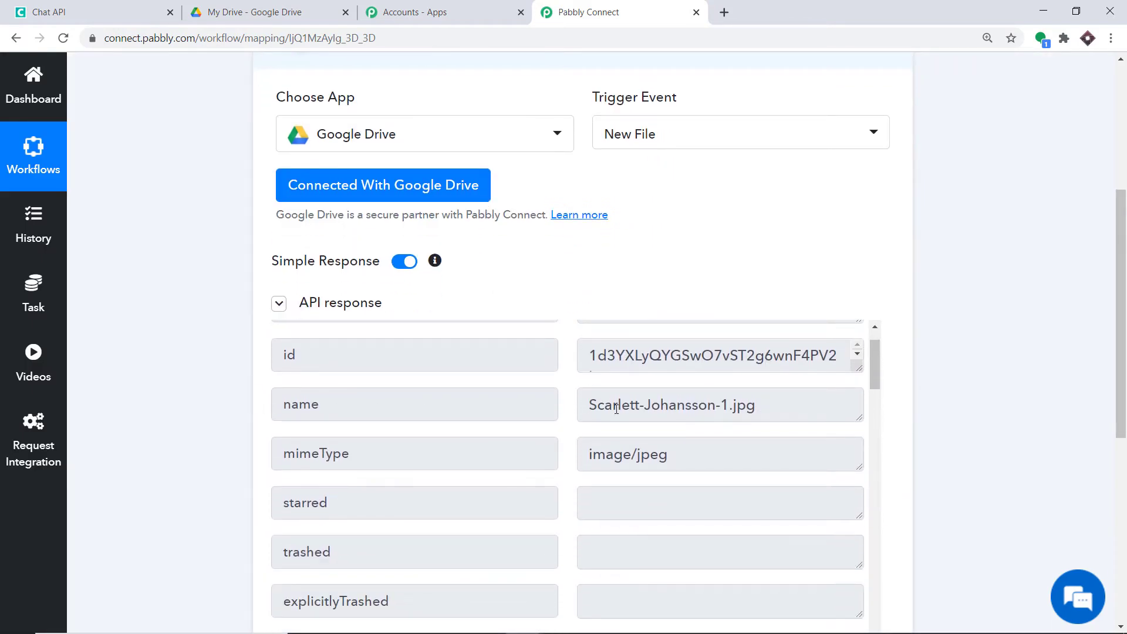
scroll(900, 311, "down", 4)
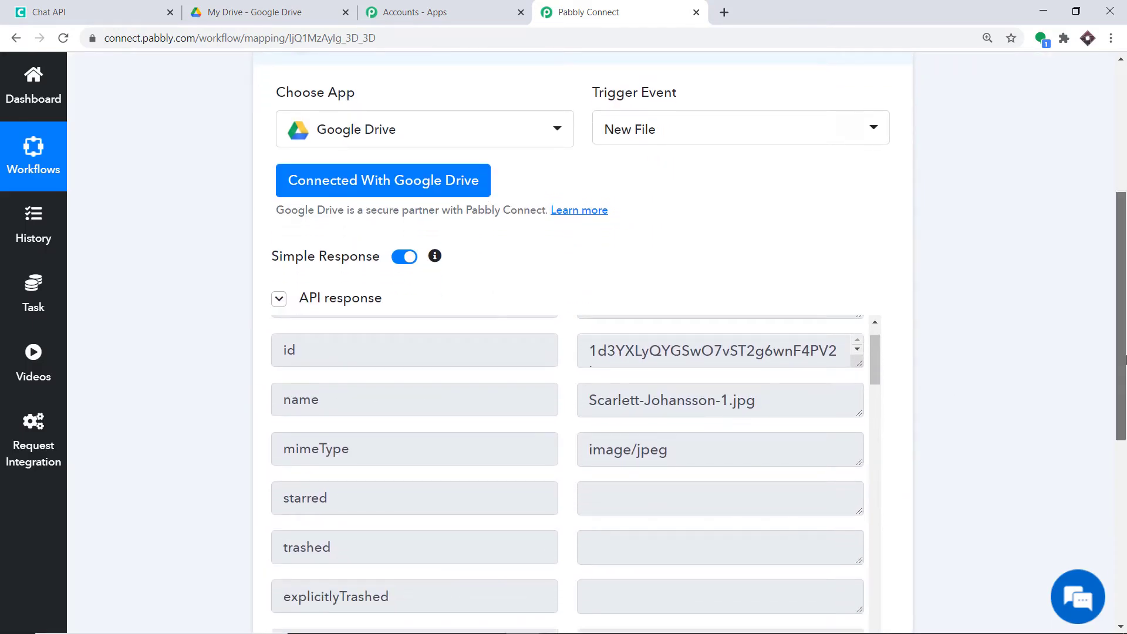
Step: Copy the file's webViewLink from the trigger's API response and open it in a new browser tab
scroll(784, 250, "down", 8)
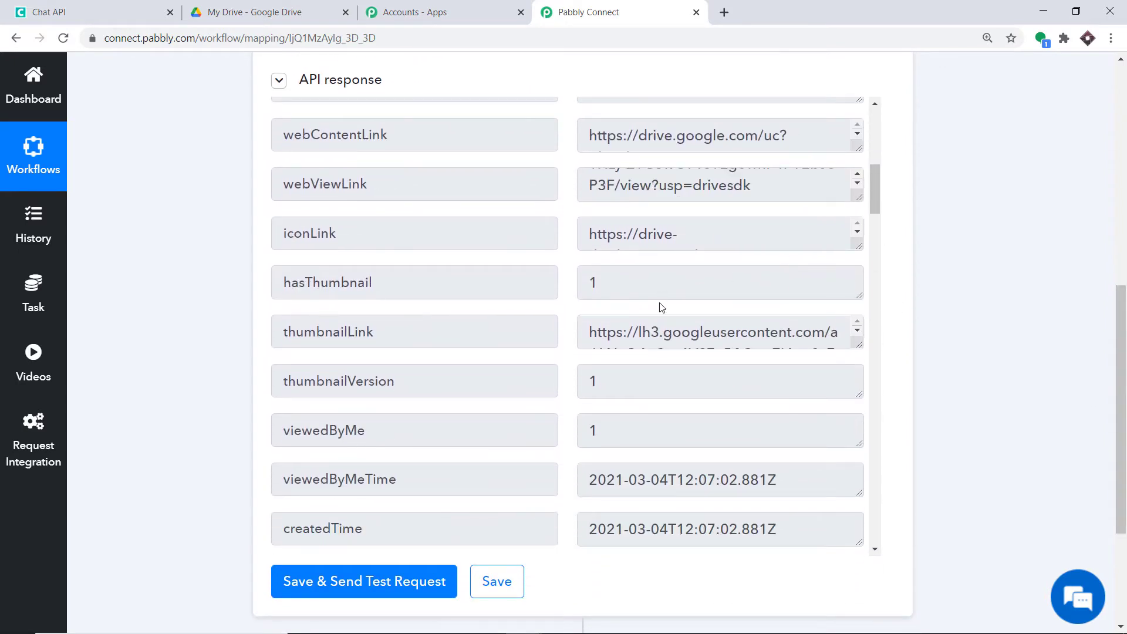
scroll(661, 308, "down", 5)
scroll(786, 323, "up", 8)
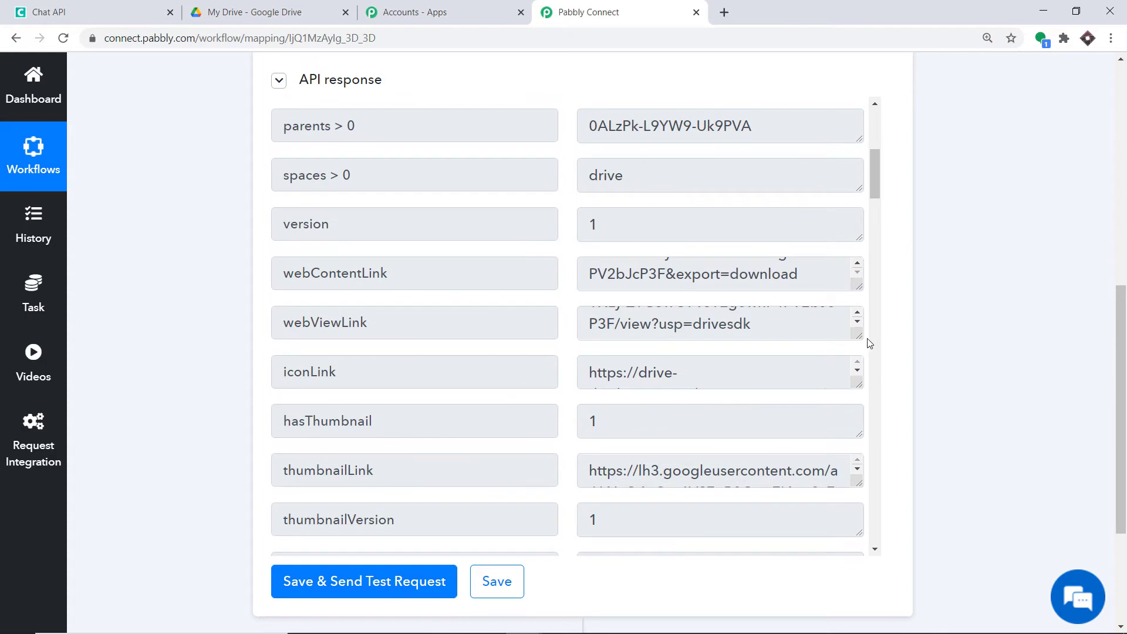
left_click_drag(859, 336, 859, 420)
left_click_drag(755, 370, 575, 326)
right_click(610, 331)
left_click(625, 343)
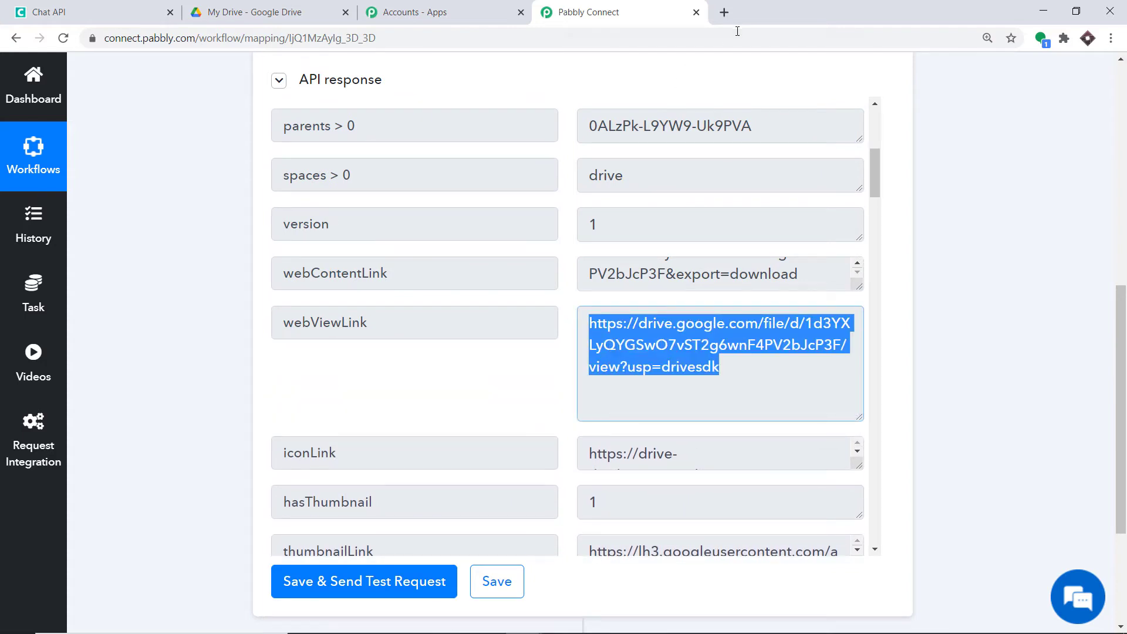
left_click(726, 14)
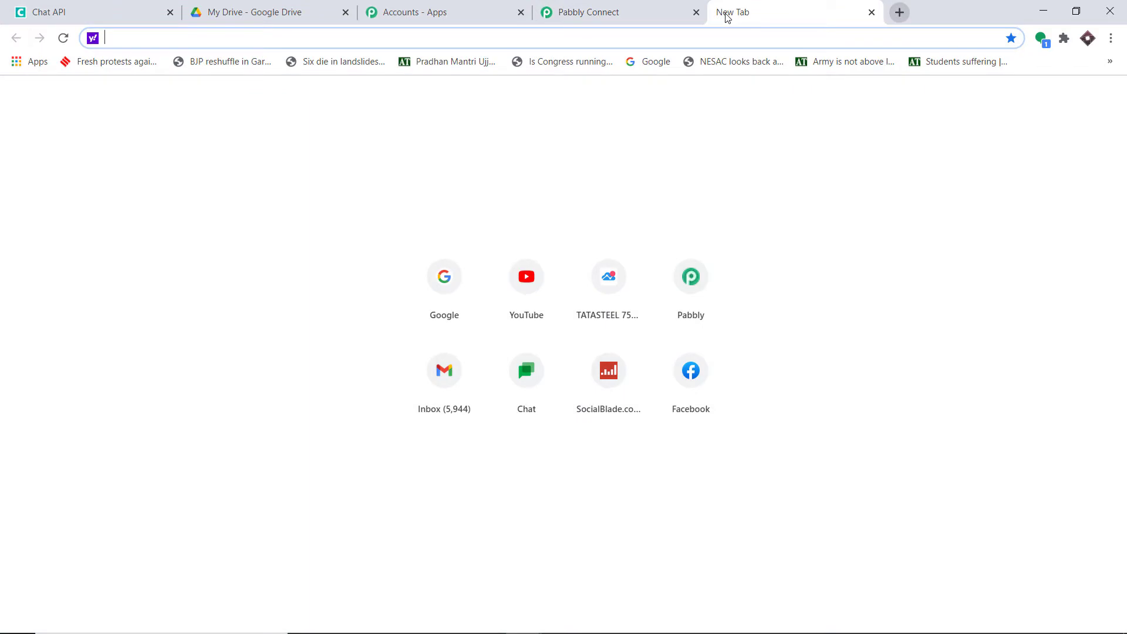
key("ctrl+v")
key("Return")
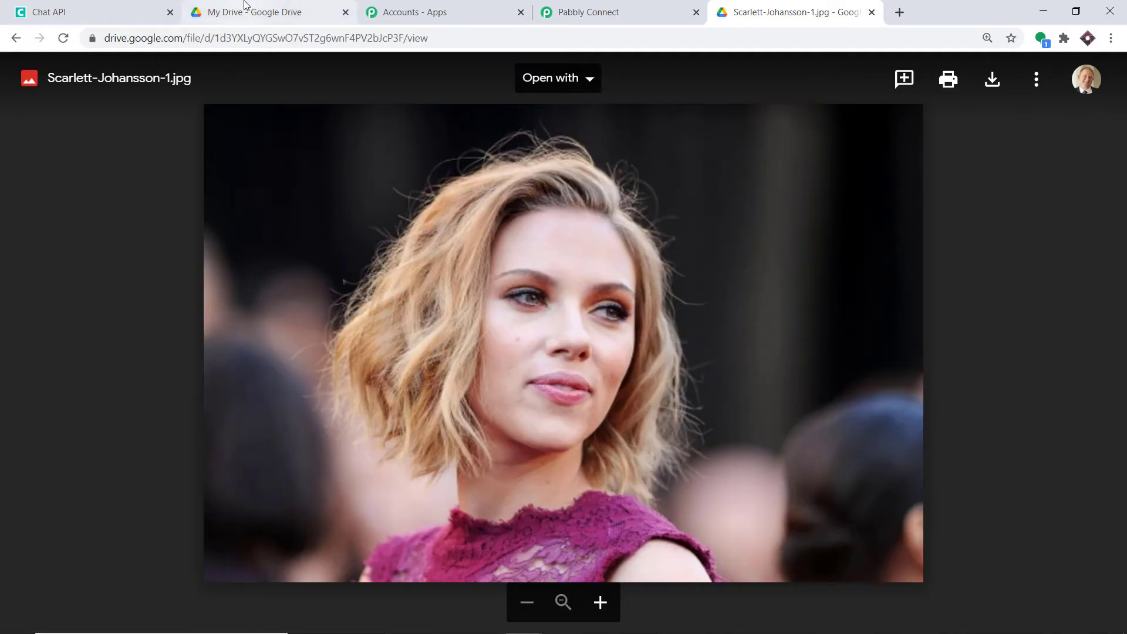
Step: Return to Pabbly Connect, copy the webViewLink again, and test it in an incognito window to check public access
left_click(661, 5)
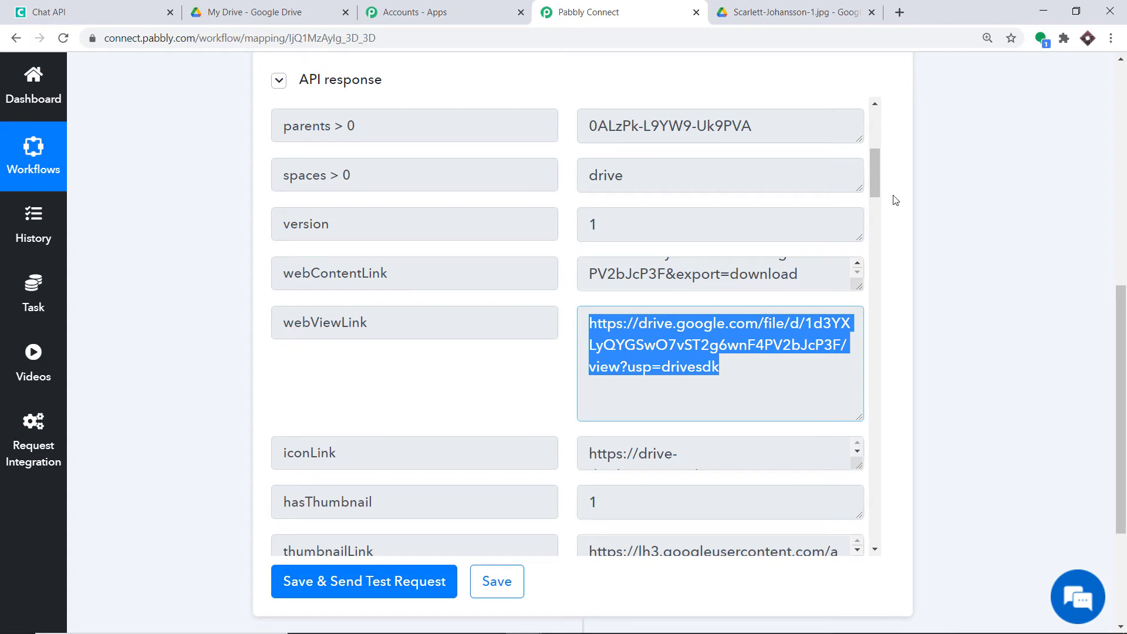
left_click(728, 366)
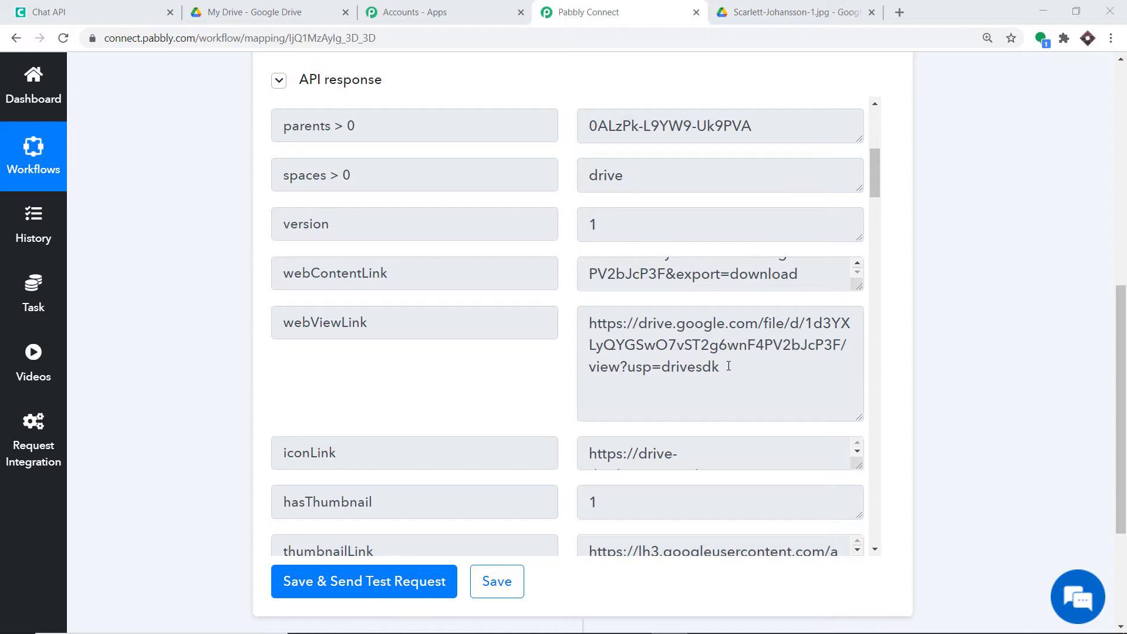
left_click_drag(728, 366, 589, 311)
right_click(621, 335)
left_click(634, 348)
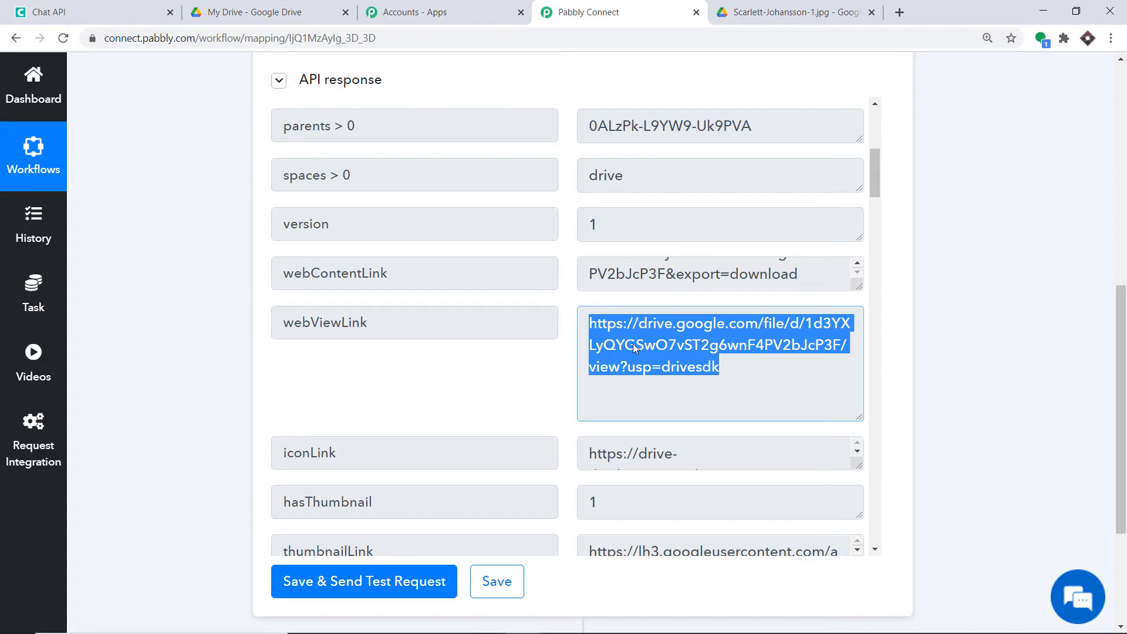
key("ctrl+shift+n")
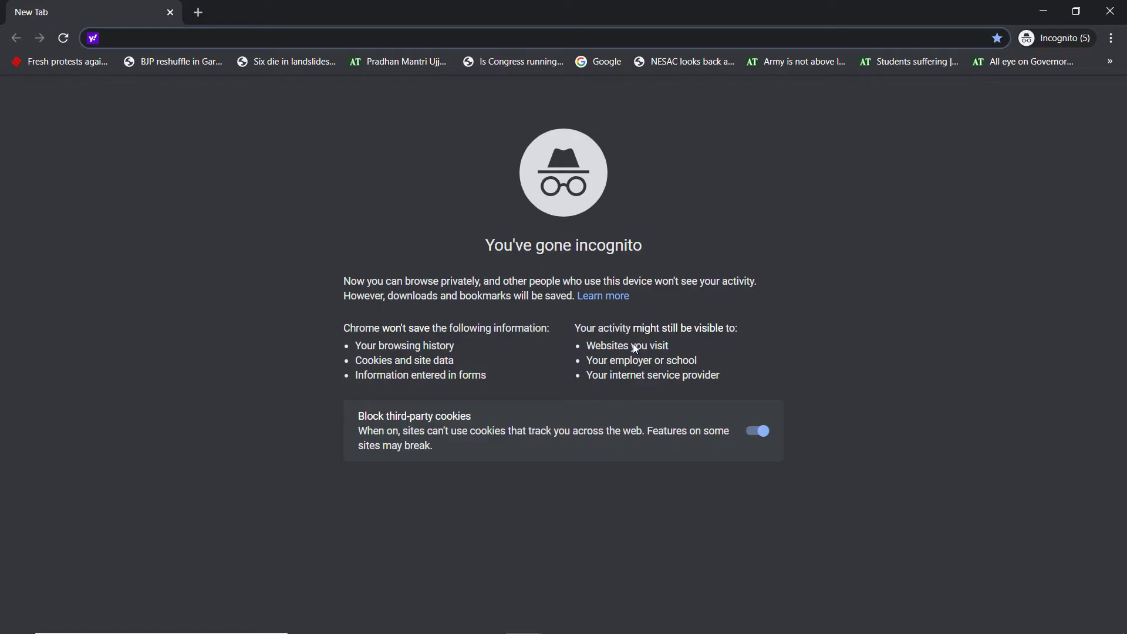
key("ctrl+v")
key("Return")
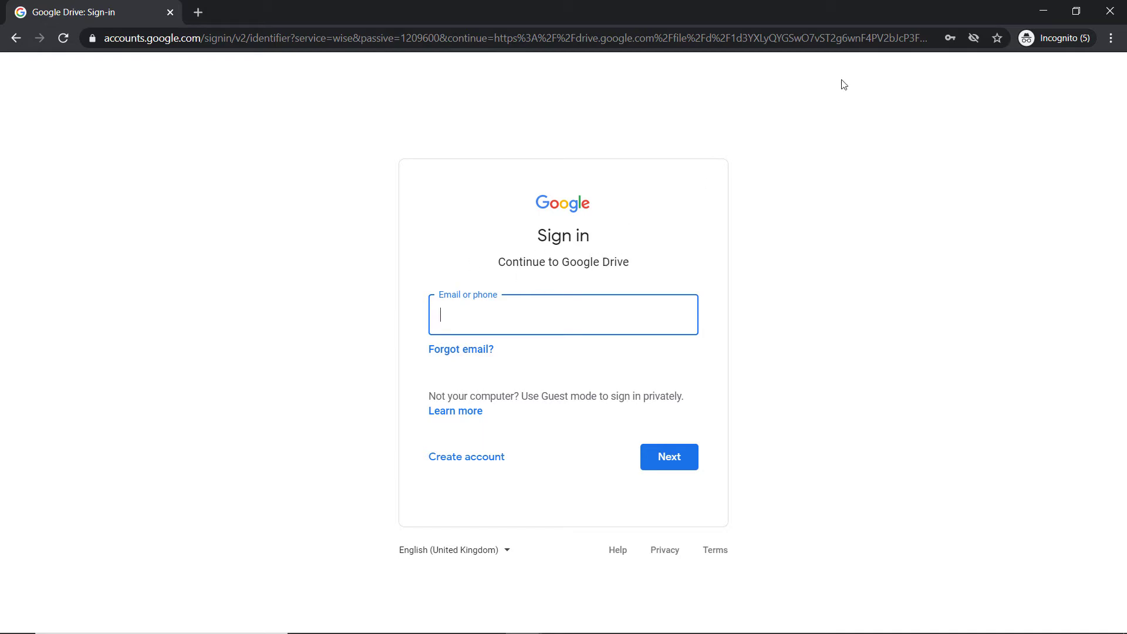
left_click(1043, 11)
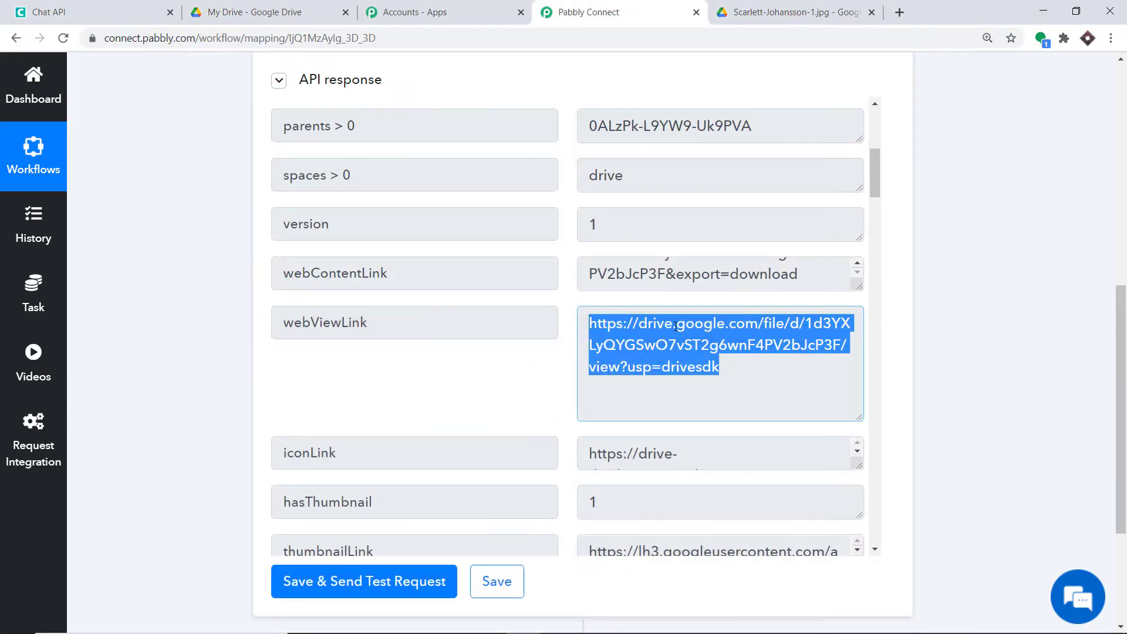
left_click(900, 269)
Step: Add an action step below the trigger using Google Drive with Share a File With Anyone as the action event
left_click_drag(1124, 369, 1124, 456)
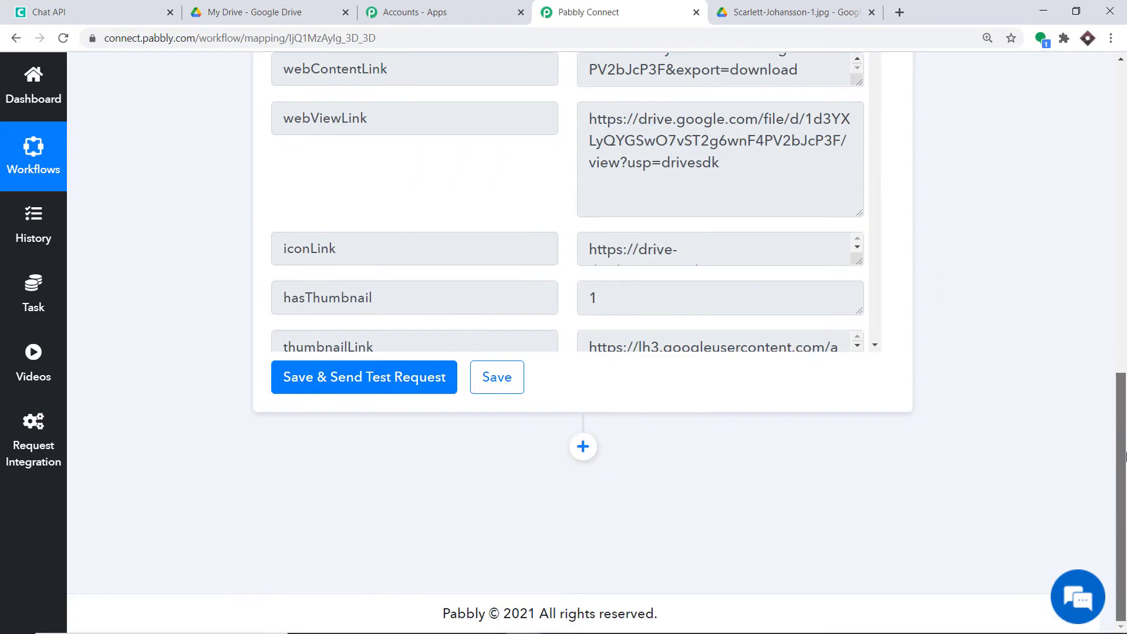
left_click(582, 446)
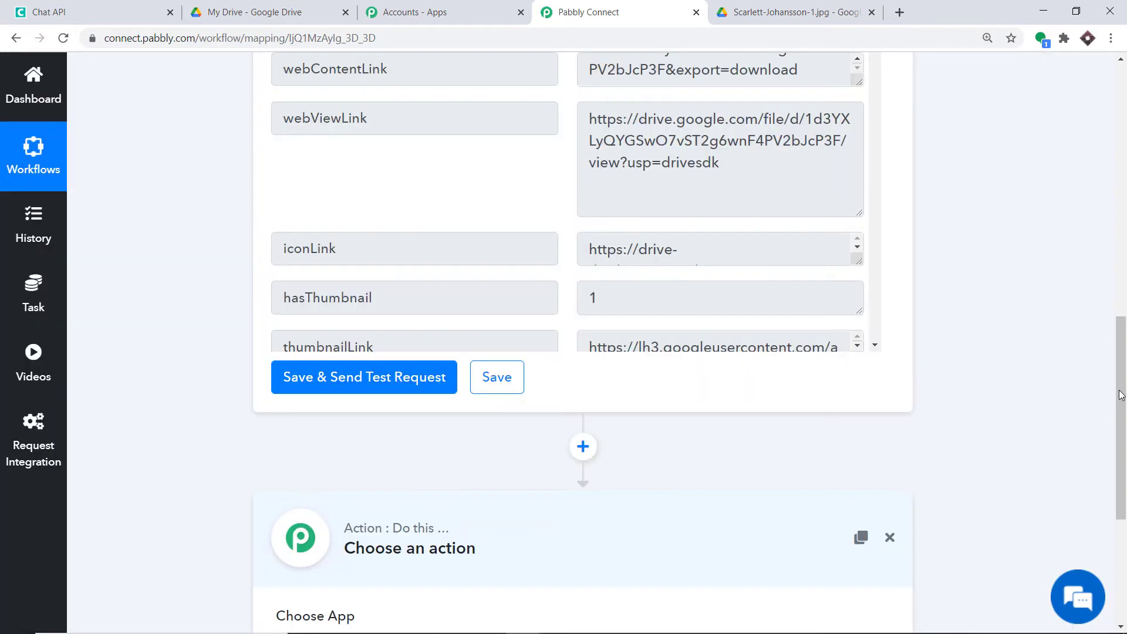
left_click_drag(1124, 421, 1125, 524)
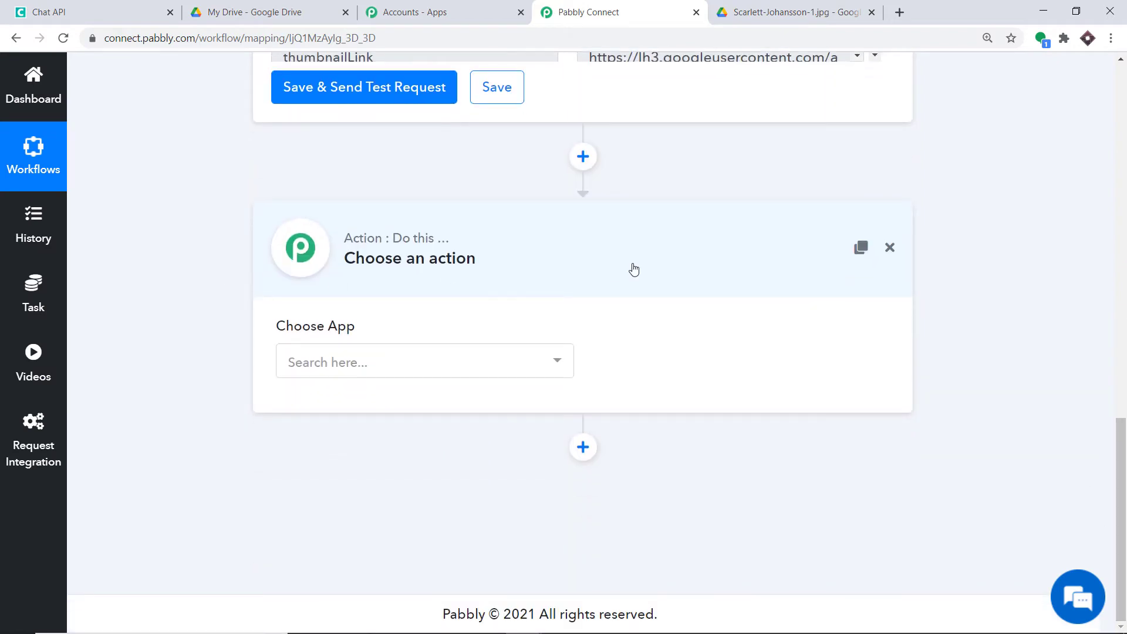
left_click(385, 366)
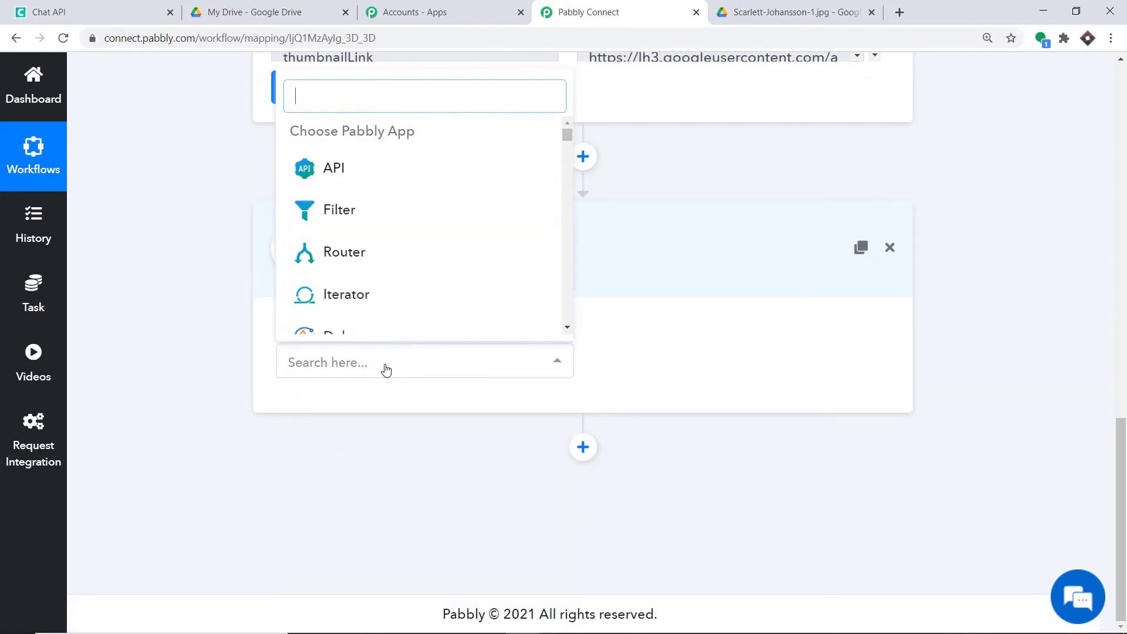
type("GOO")
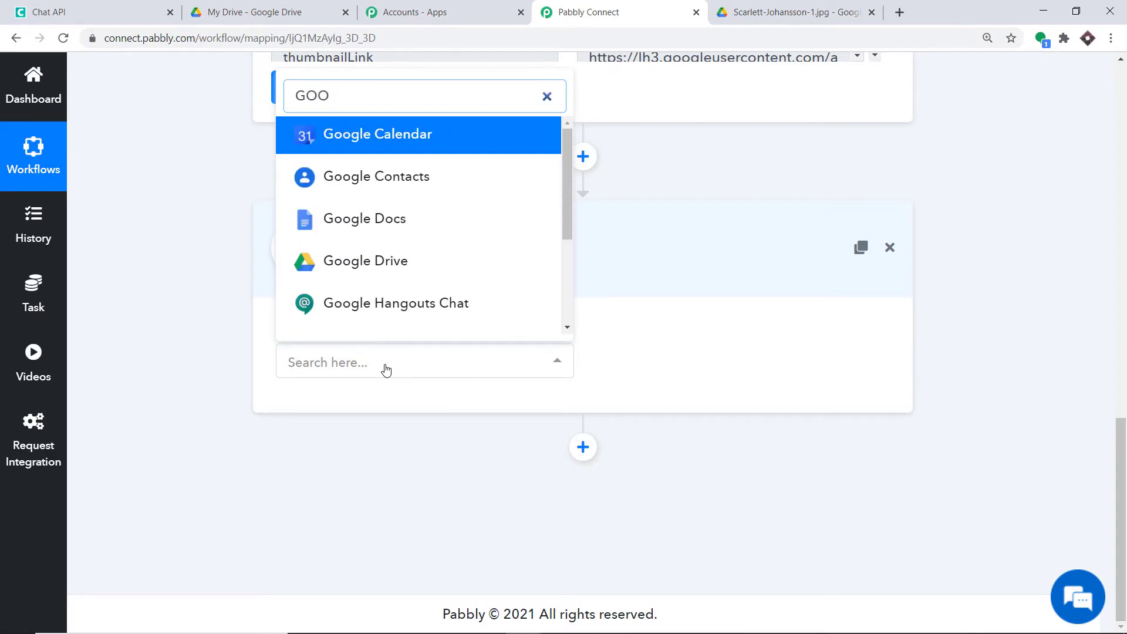
left_click(403, 263)
left_click(688, 359)
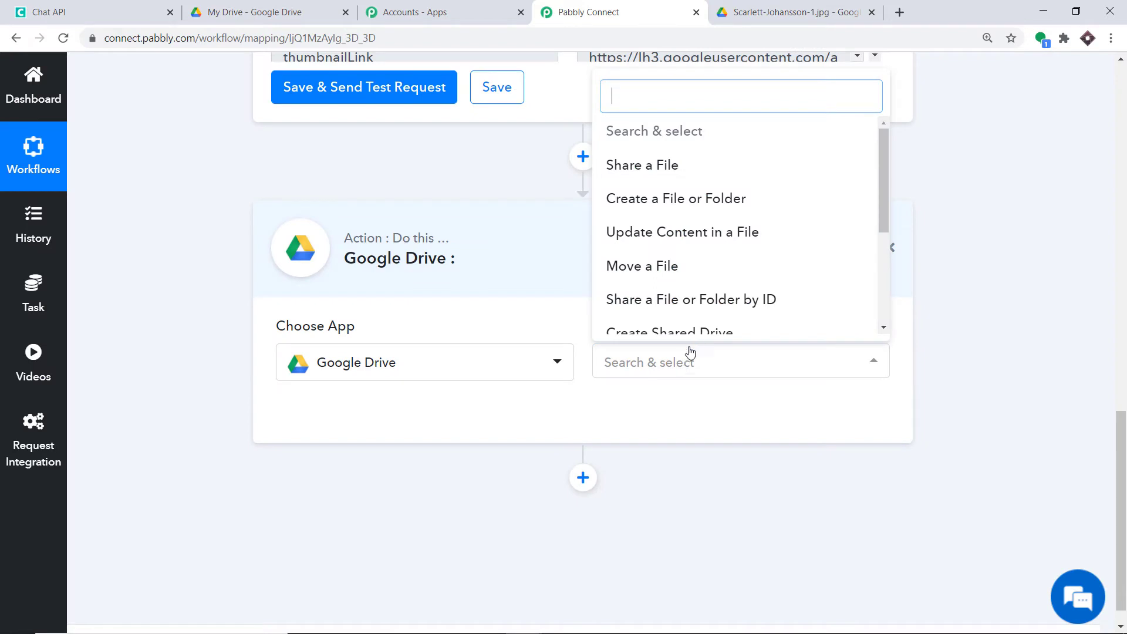
scroll(734, 287, "down", 3)
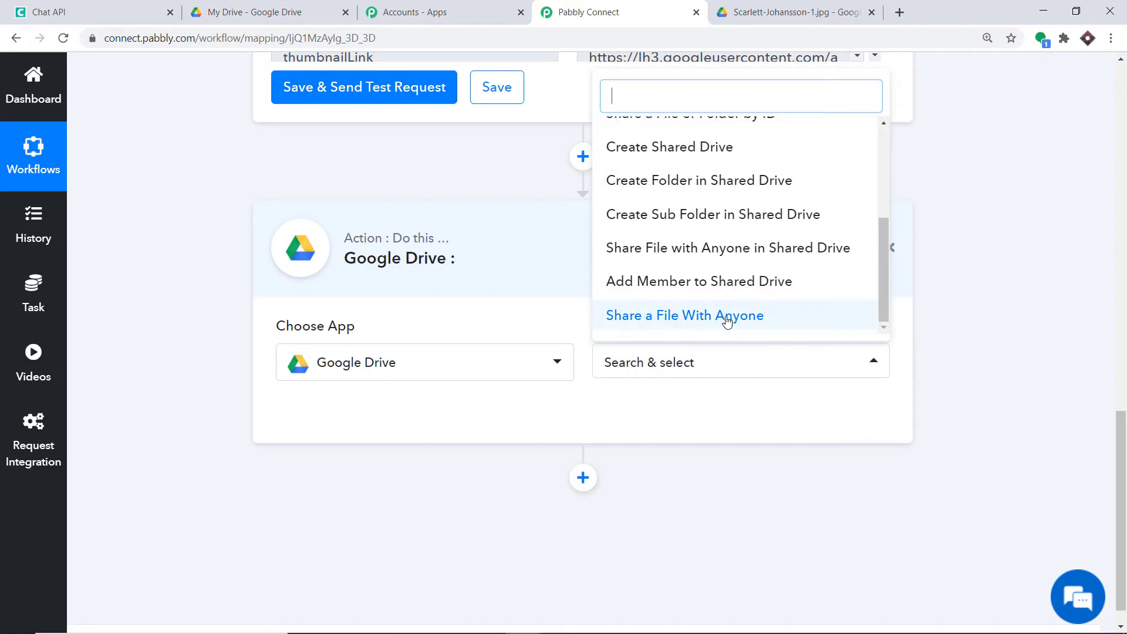
left_click(723, 317)
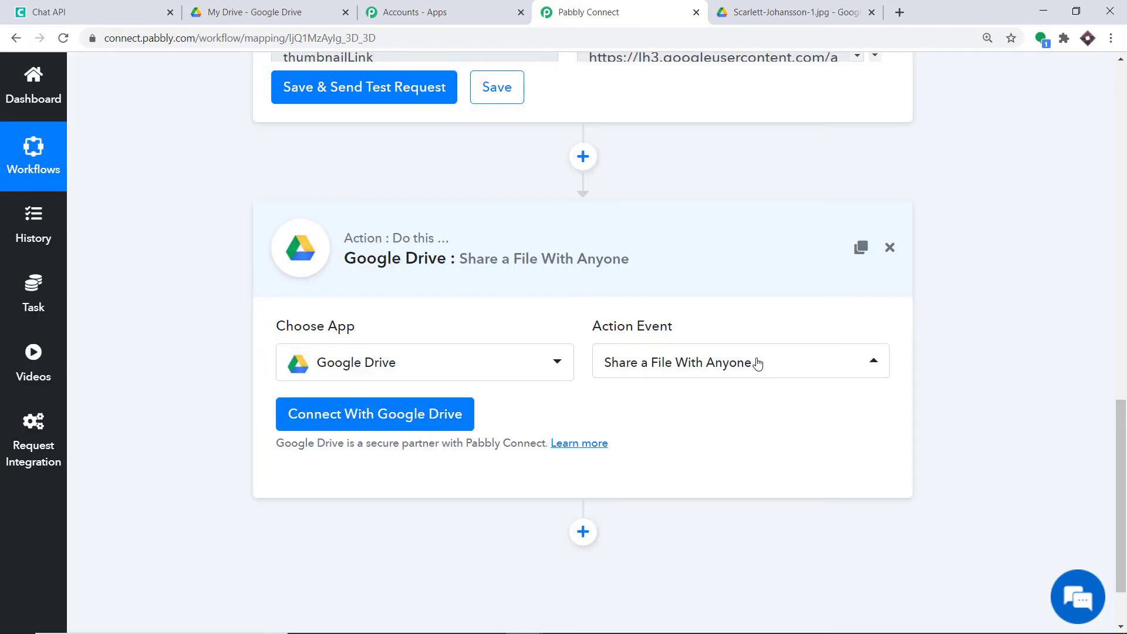
Step: Connect the Google Drive action with the existing credentials Google Drive #7 and save them
left_click(375, 413)
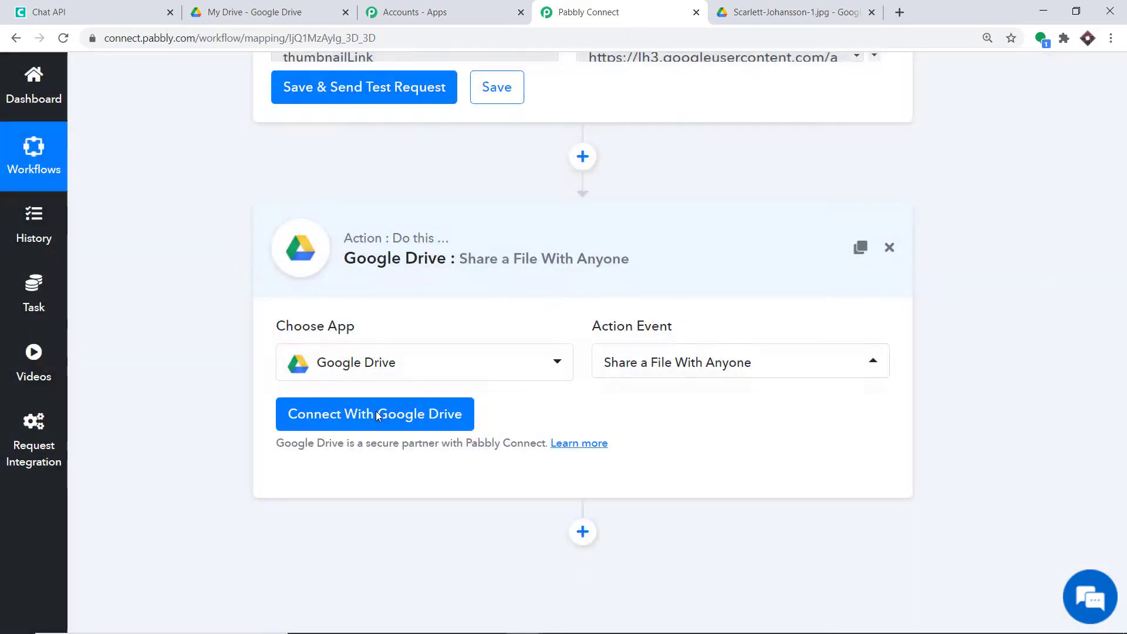
left_click(539, 190)
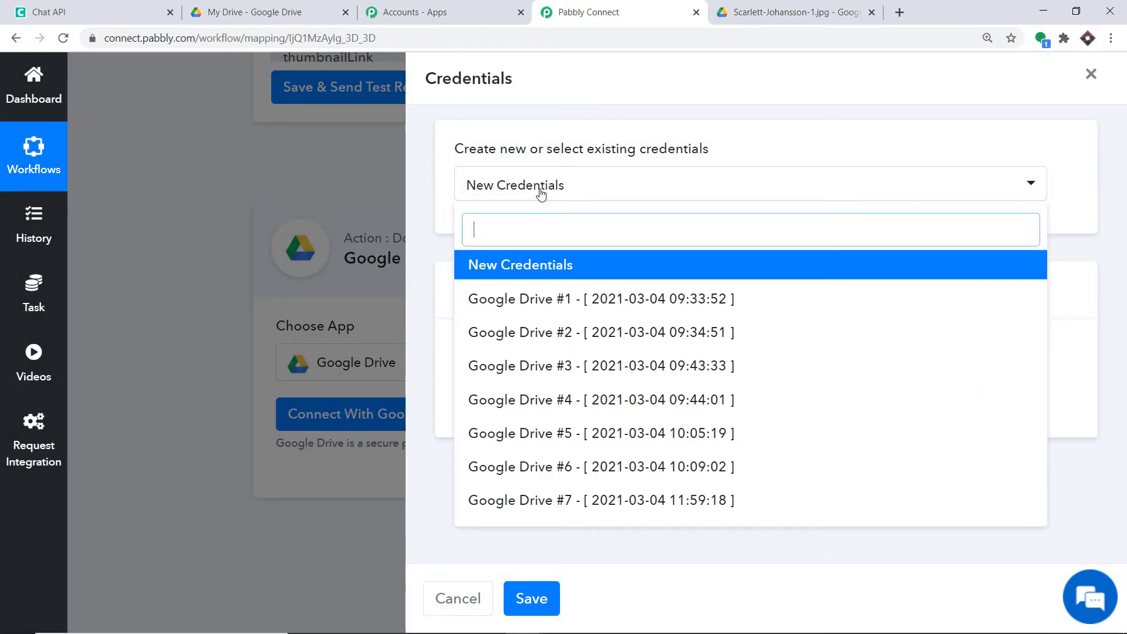
left_click(555, 500)
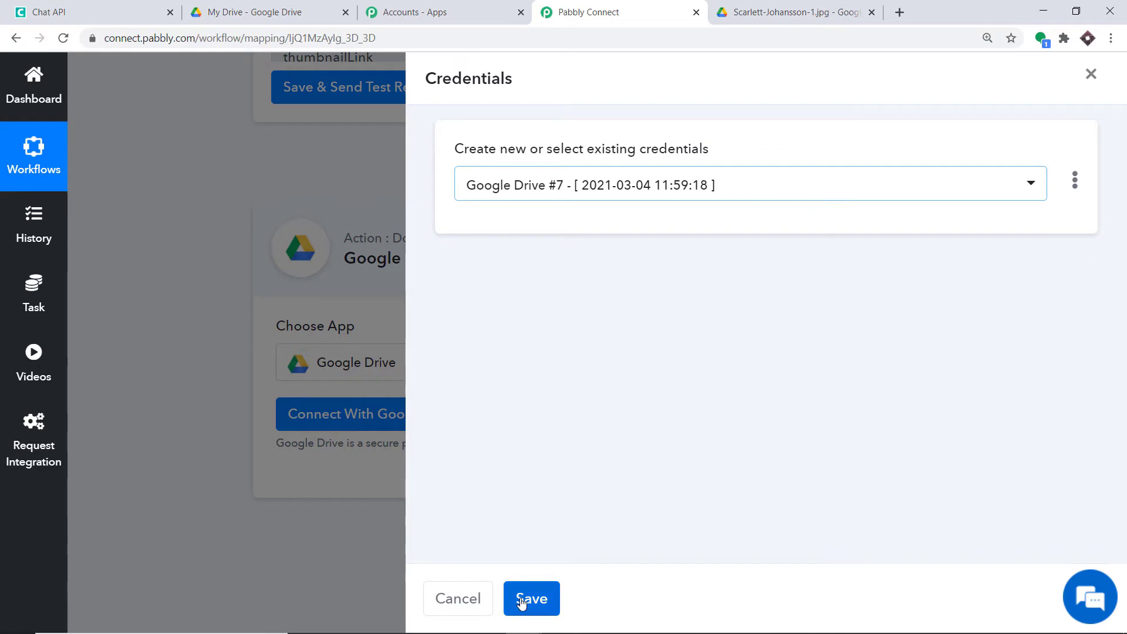
left_click(522, 601)
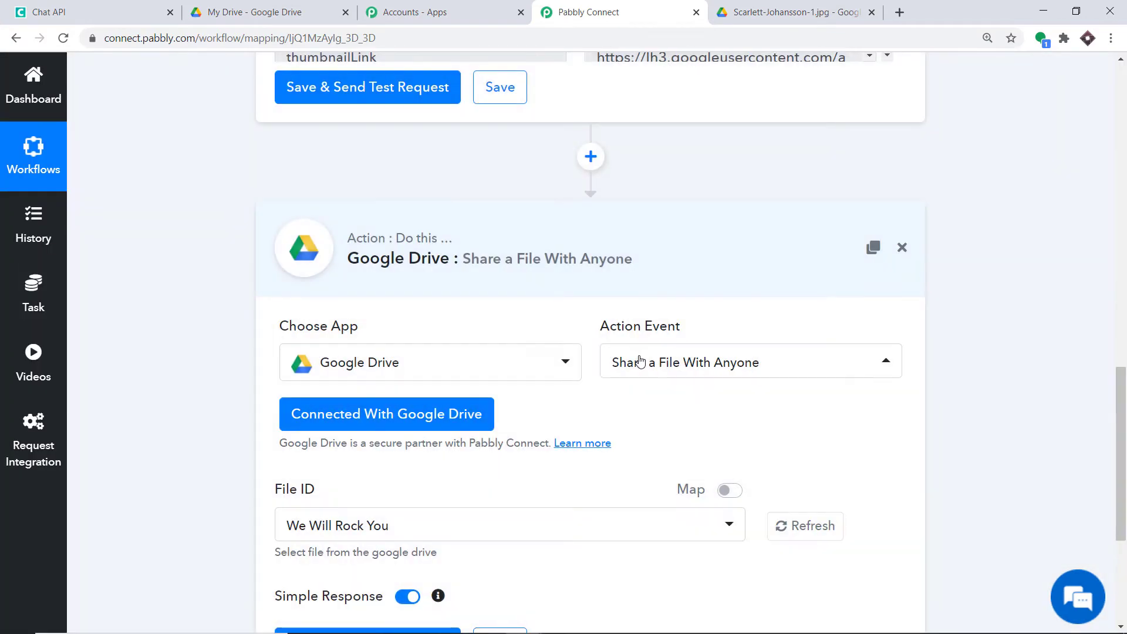
Step: Turn on mapping for the File ID and replace its value with the id from the Google Drive trigger response
scroll(640, 361, "down", 3)
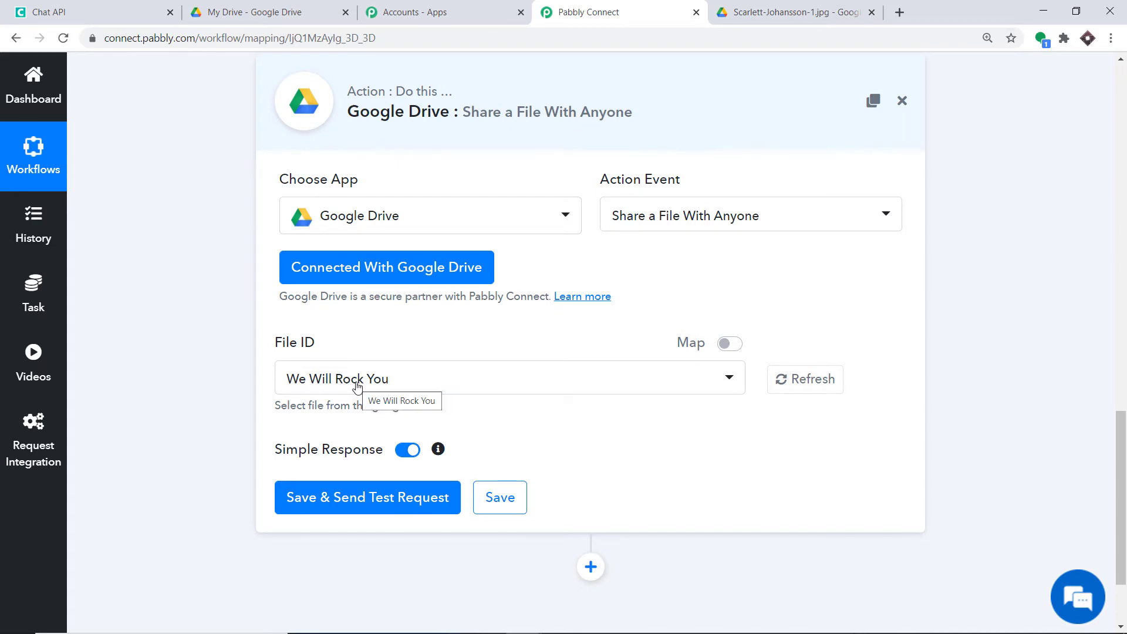
scroll(508, 353, "up", 10)
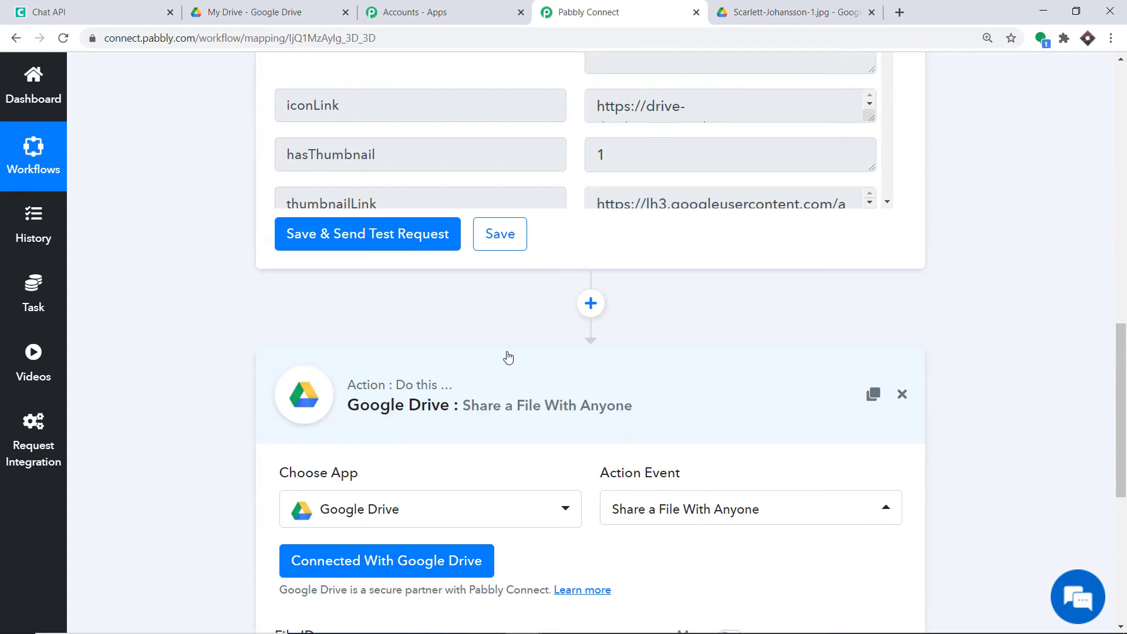
scroll(515, 353, "up", 10)
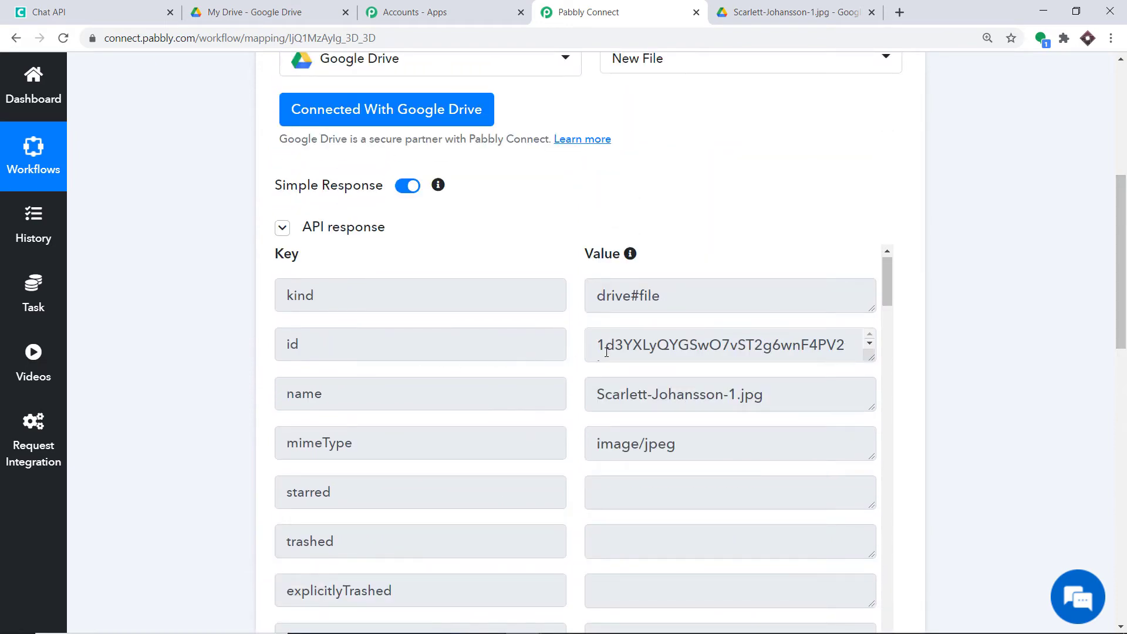
left_click_drag(1118, 225, 1118, 498)
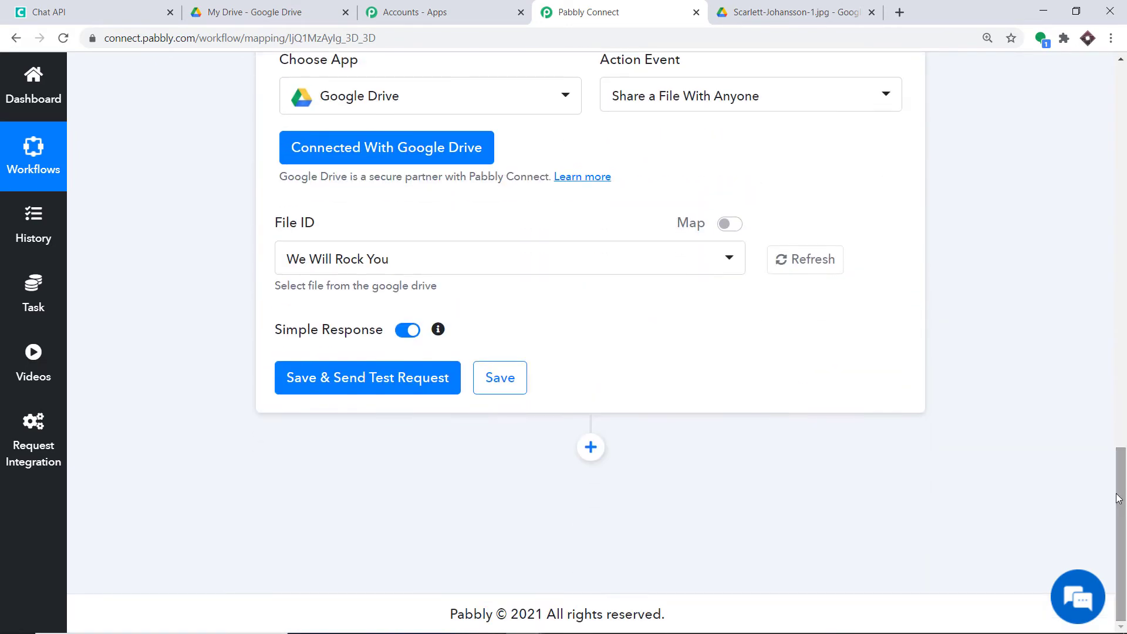
left_click(735, 228)
left_click_drag(623, 254, 30, 262)
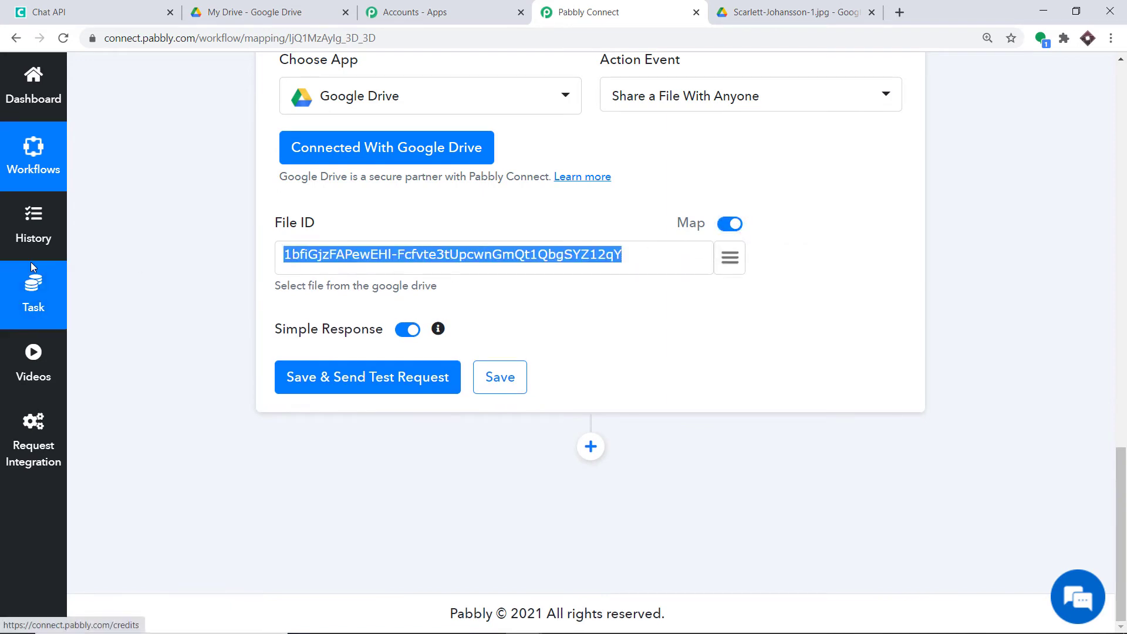
key("BackSpace")
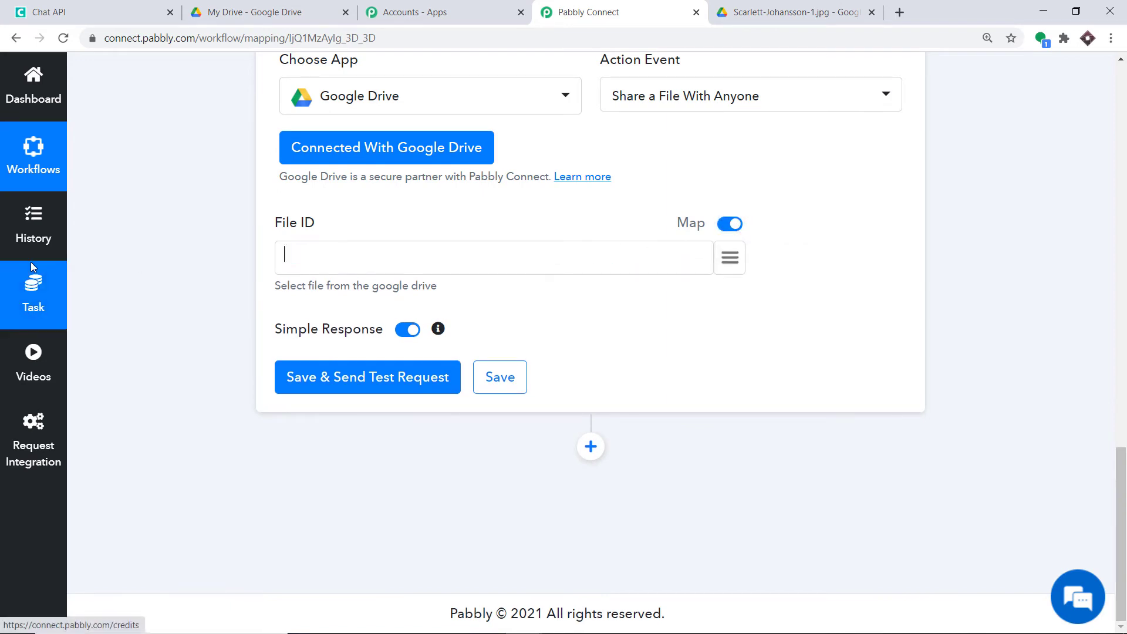
left_click(730, 258)
left_click(540, 439)
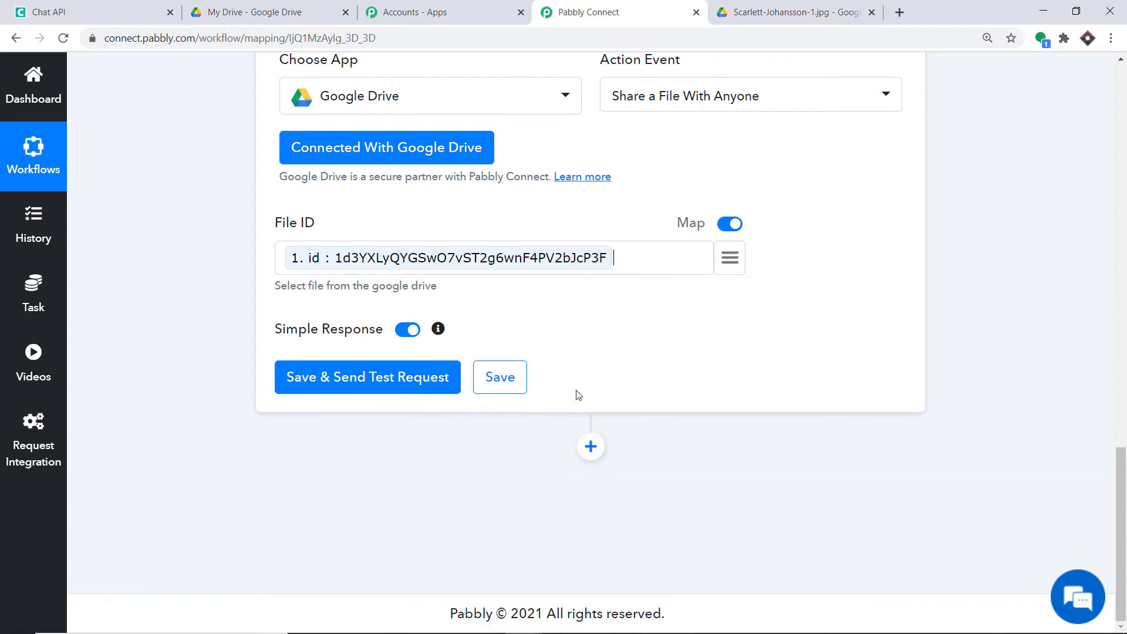
Step: Save the share action with a test request, then review its permission response and the file's open tab
left_click(364, 384)
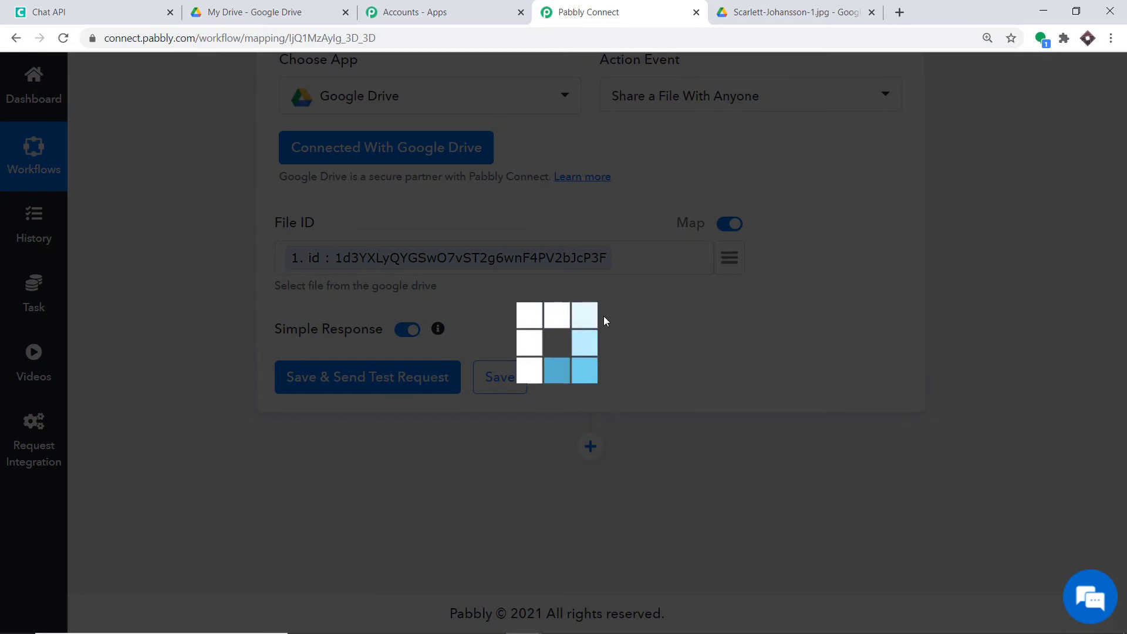
scroll(564, 298, "down", 2)
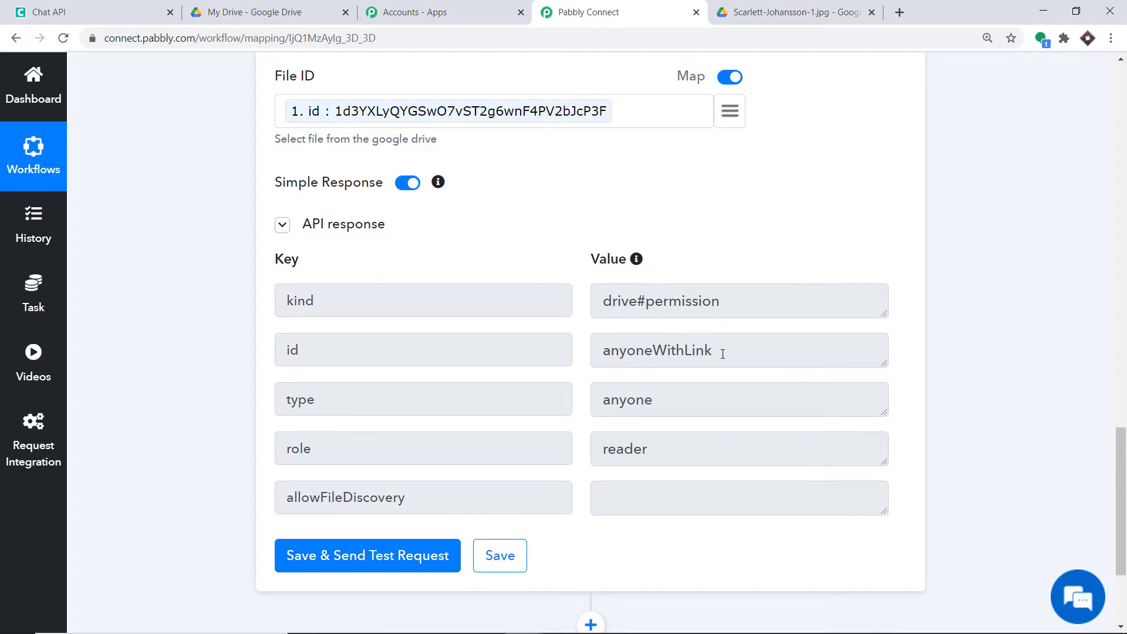
scroll(723, 353, "up", 10)
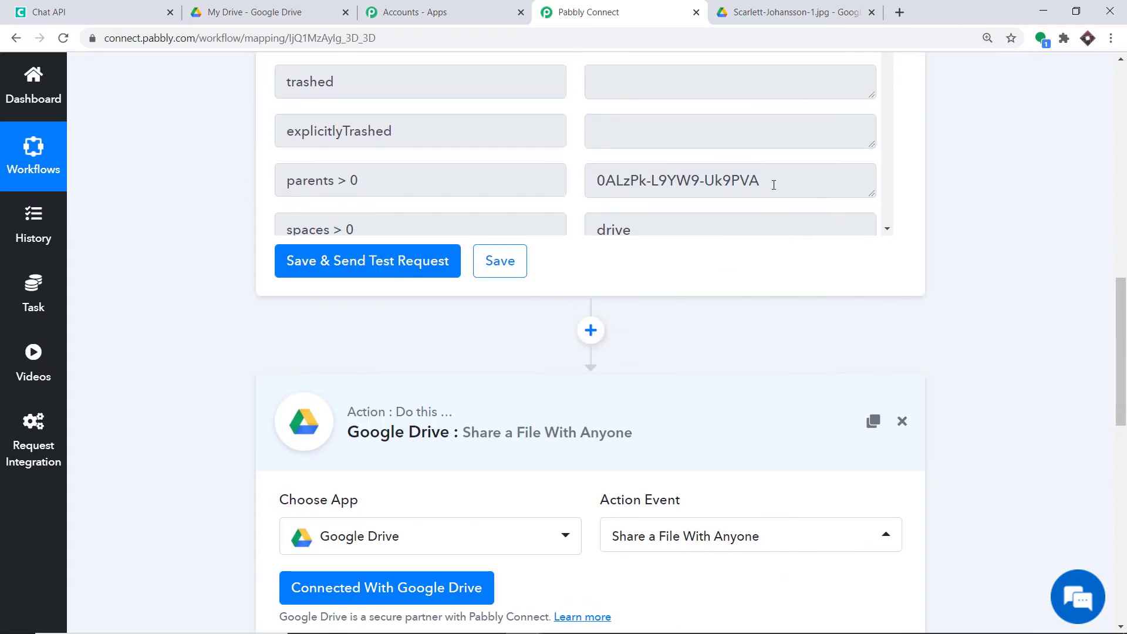
left_click(795, 12)
left_click(601, 11)
Step: Add an action step below the Google Drive share action using Chat API with Send Link as the action event
left_click_drag(1121, 378, 1122, 574)
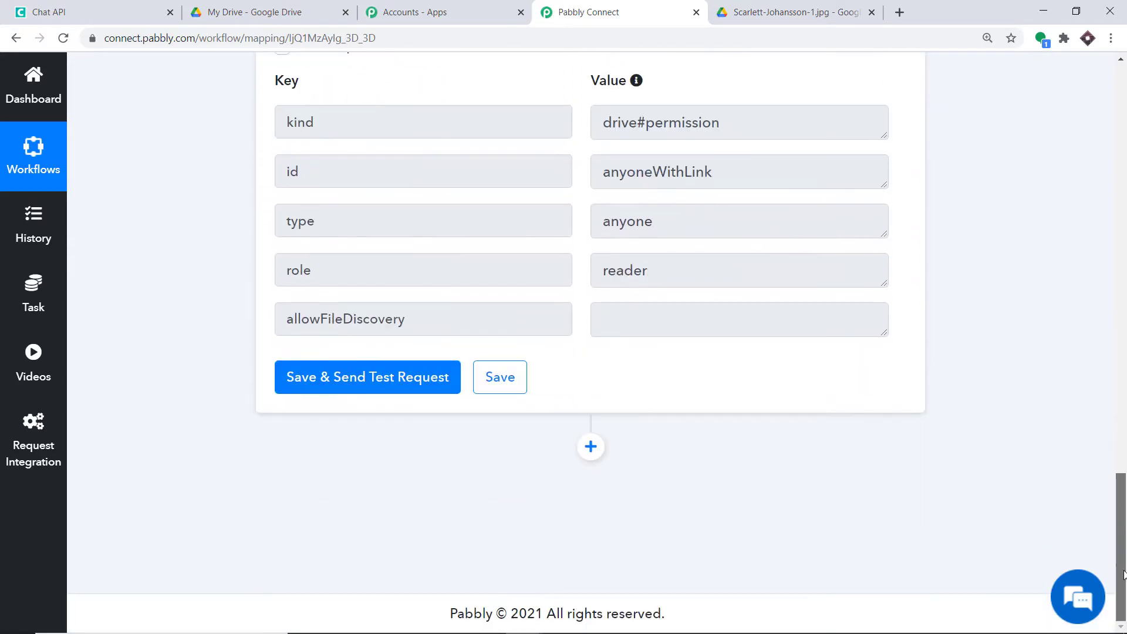
left_click(591, 449)
left_click_drag(1123, 434, 1124, 500)
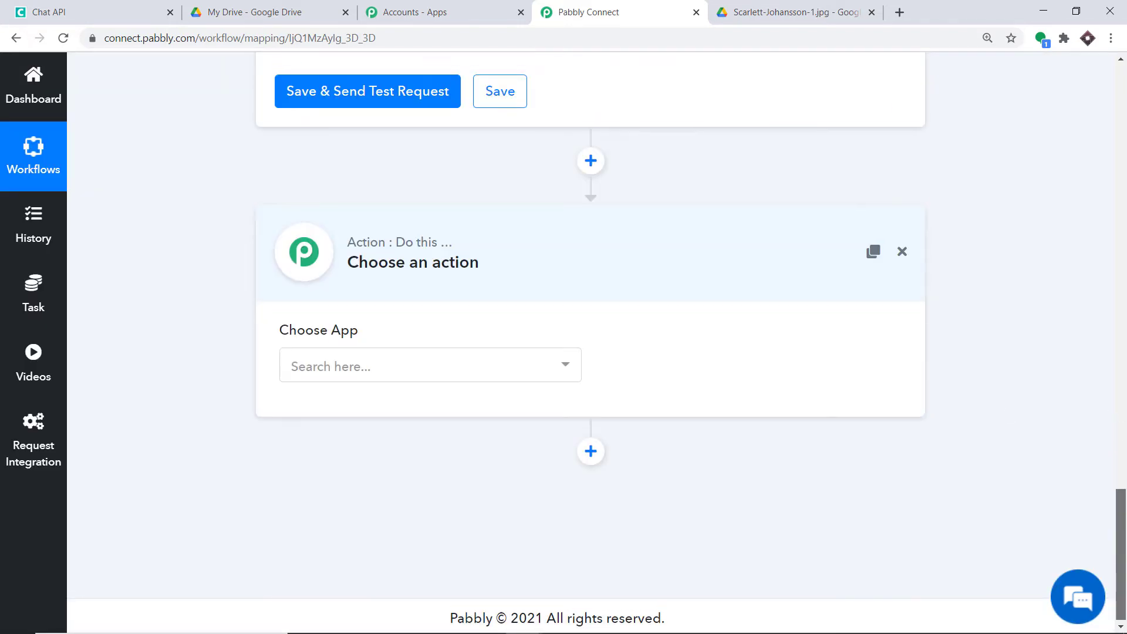
left_click(313, 361)
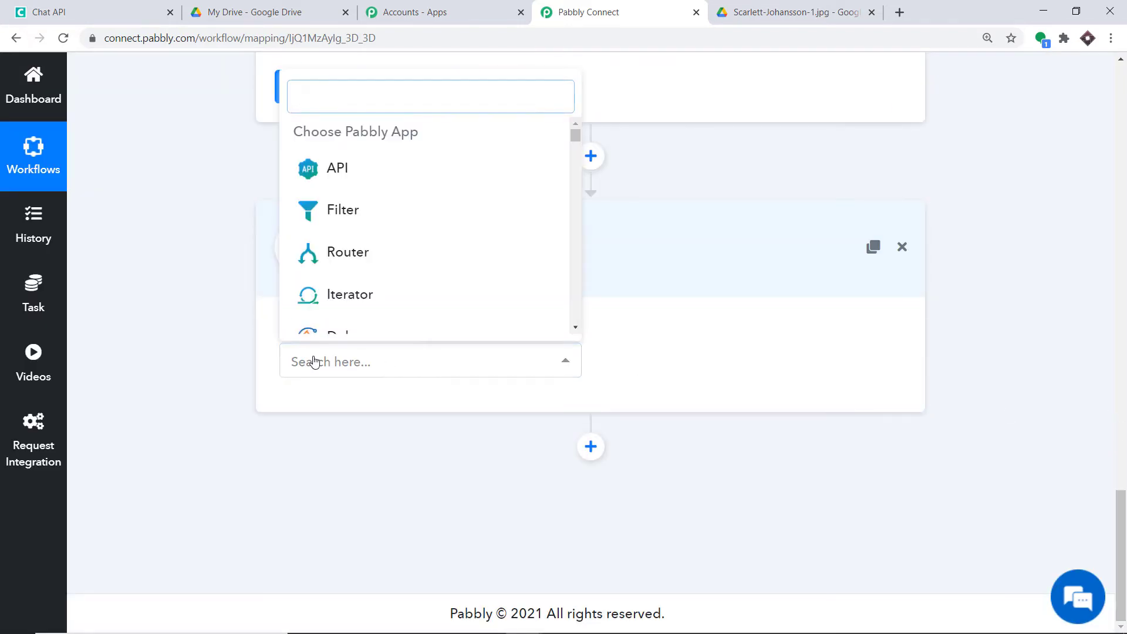
type("CHA")
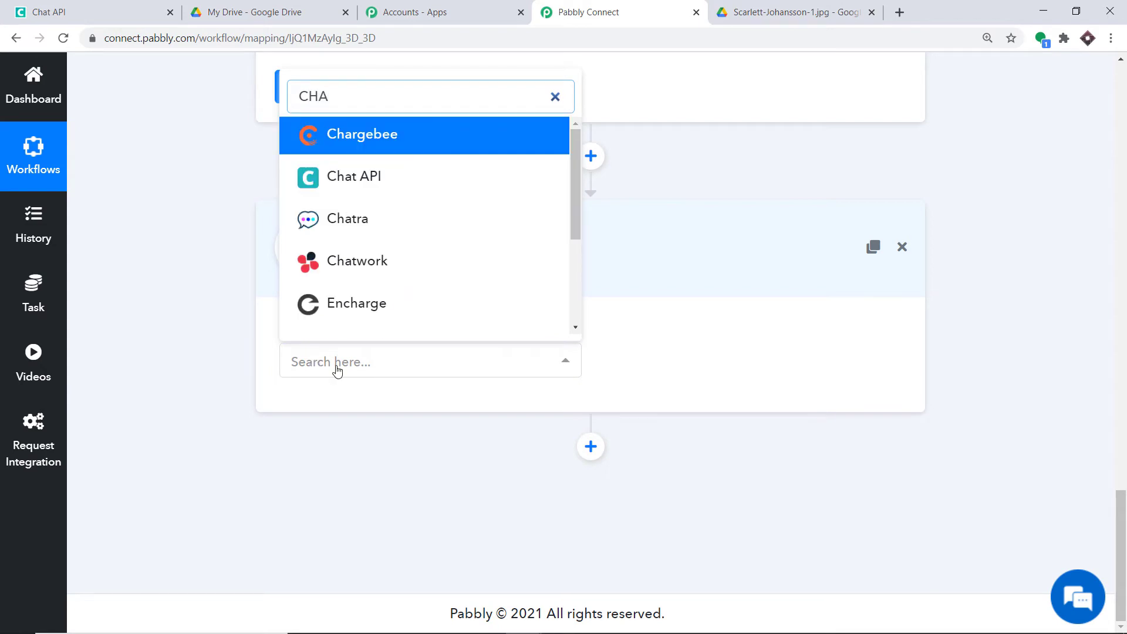
left_click(372, 176)
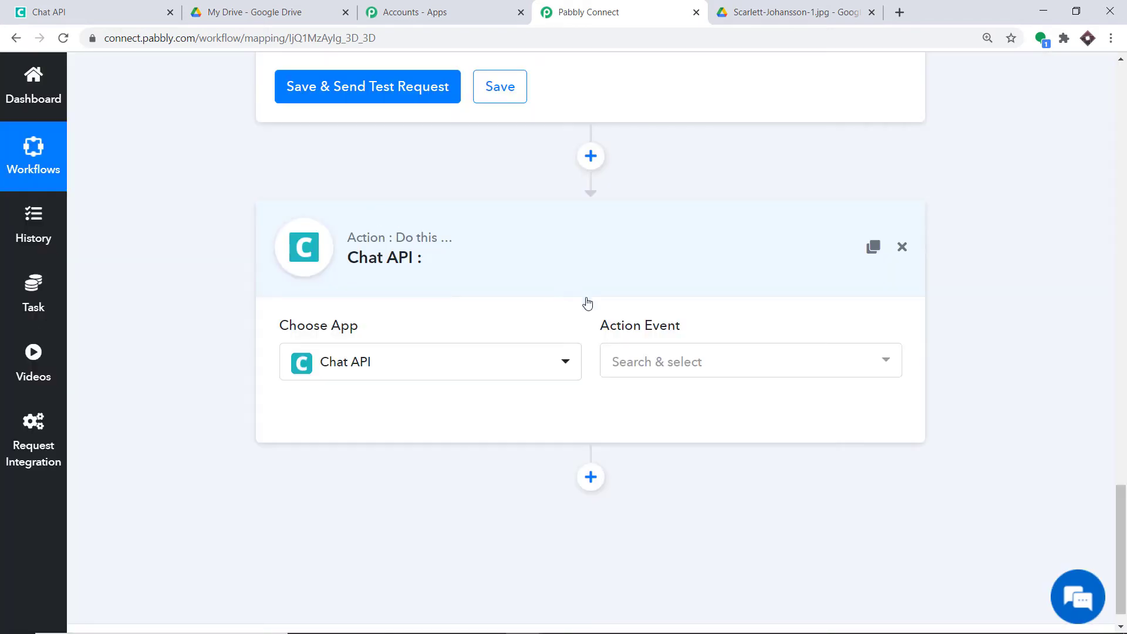
left_click(646, 360)
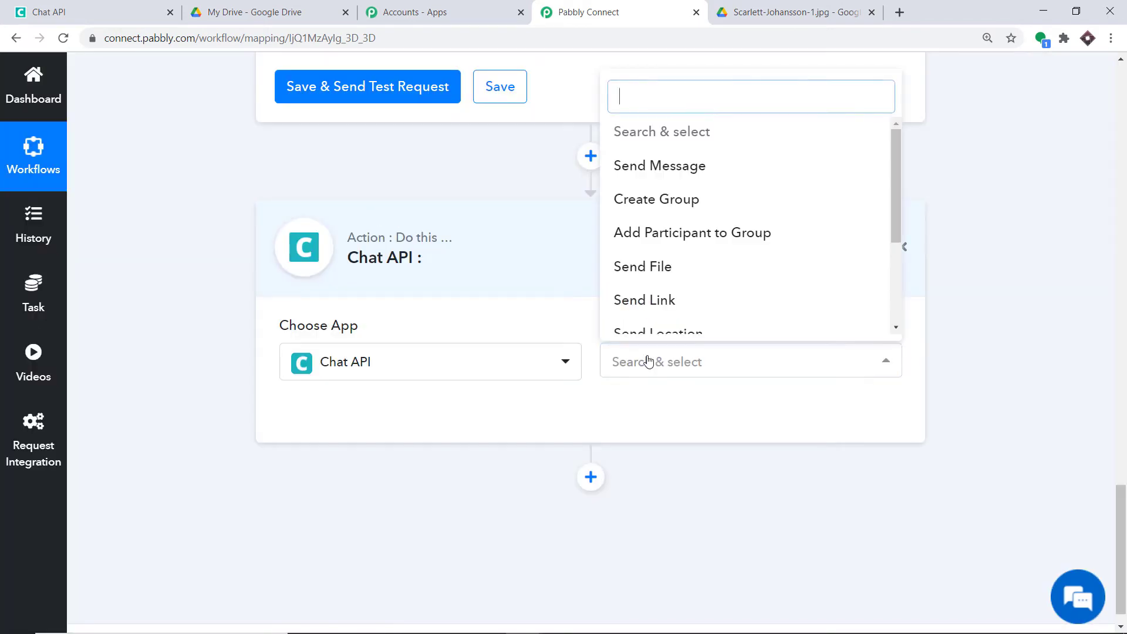
left_click(675, 301)
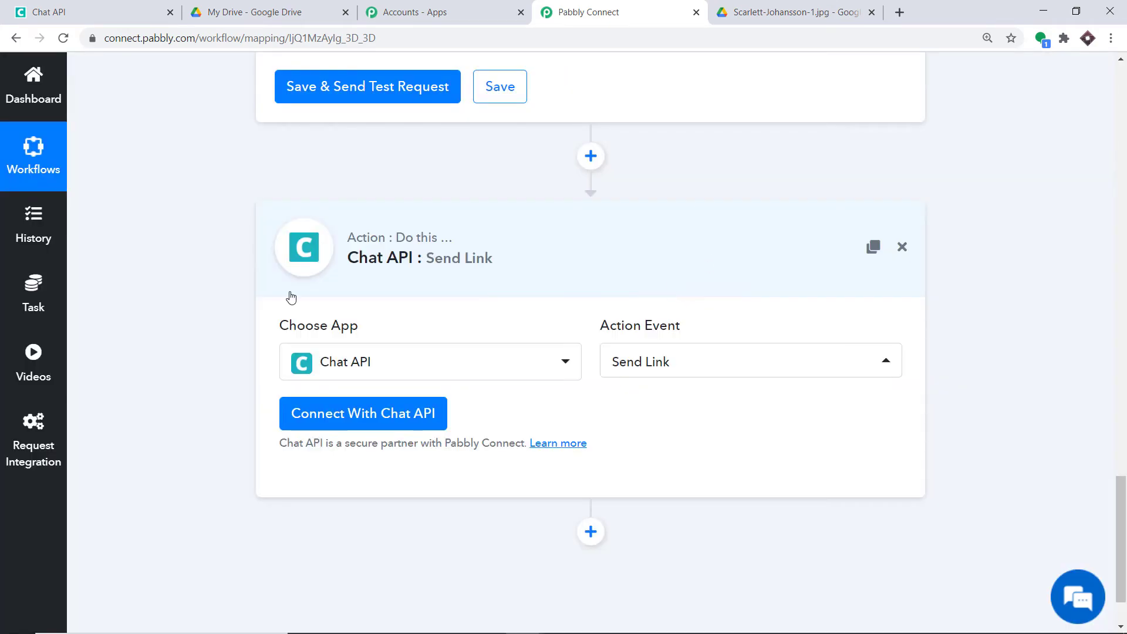
Step: Open new credentials for the Chat API action and fill in the API URL copied from the Chat API instance page
left_click(355, 416)
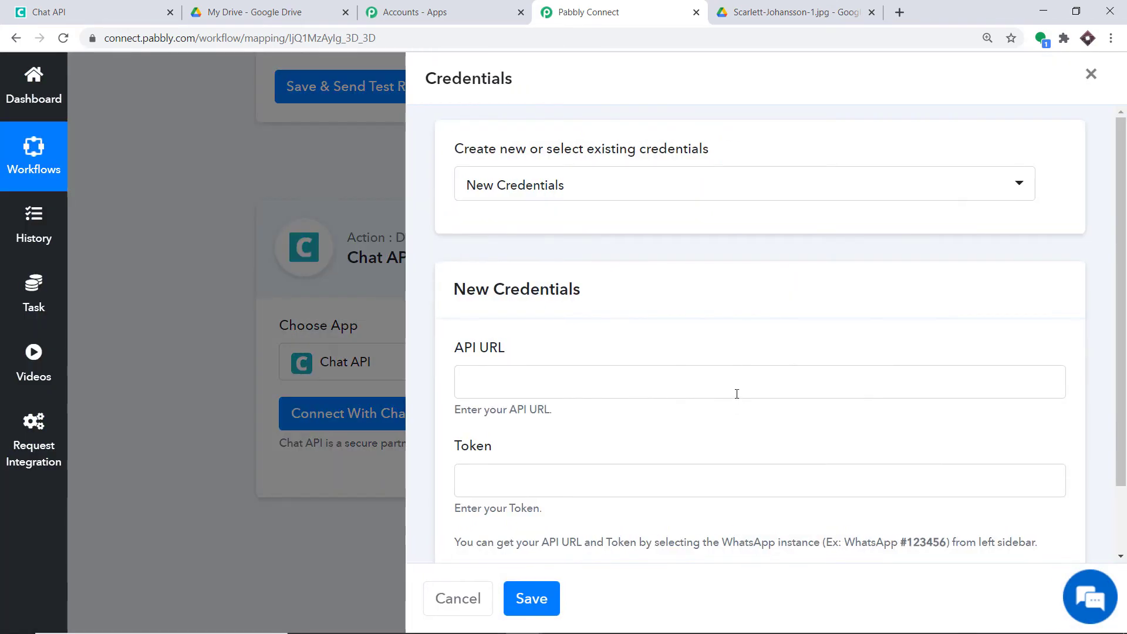
scroll(644, 362, "down", 1)
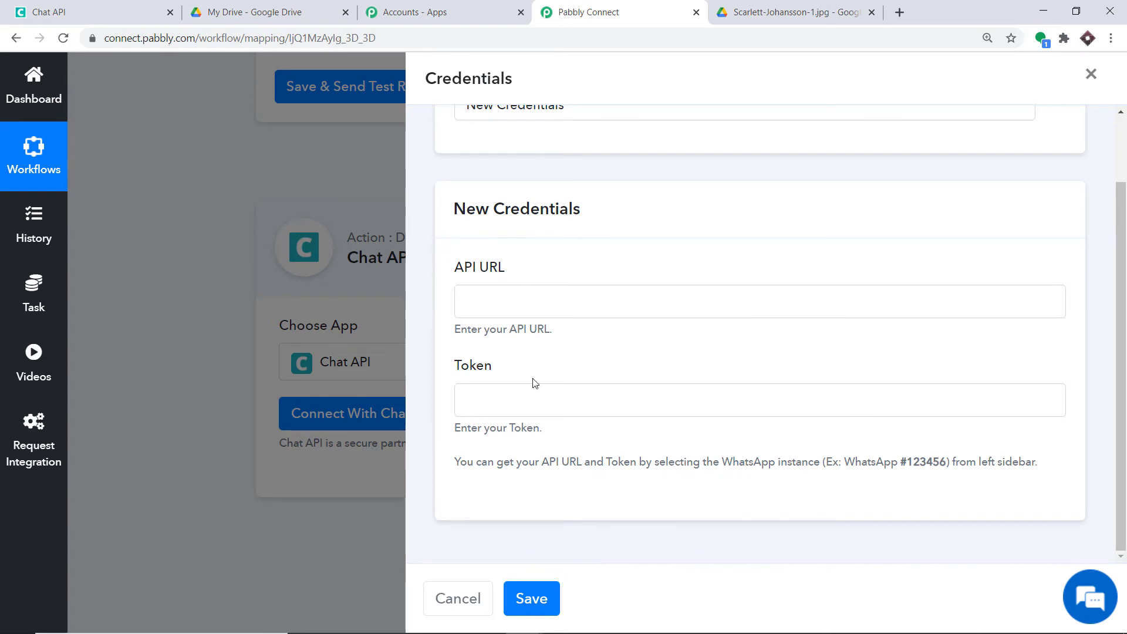
left_click(118, 5)
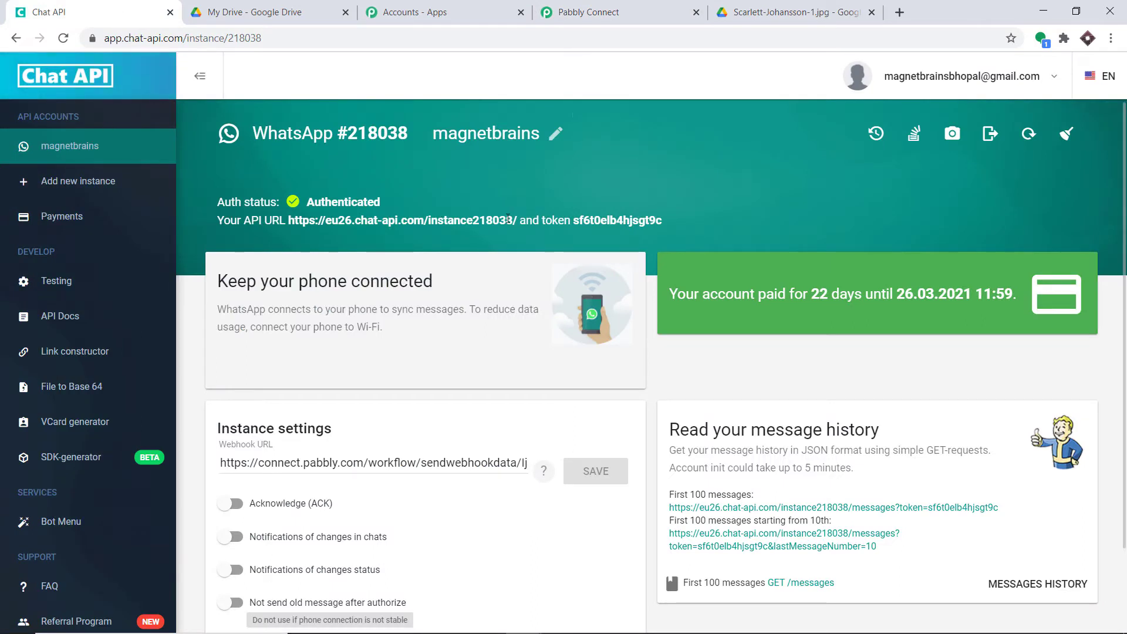
right_click(290, 223)
left_click(301, 233)
left_click(621, 7)
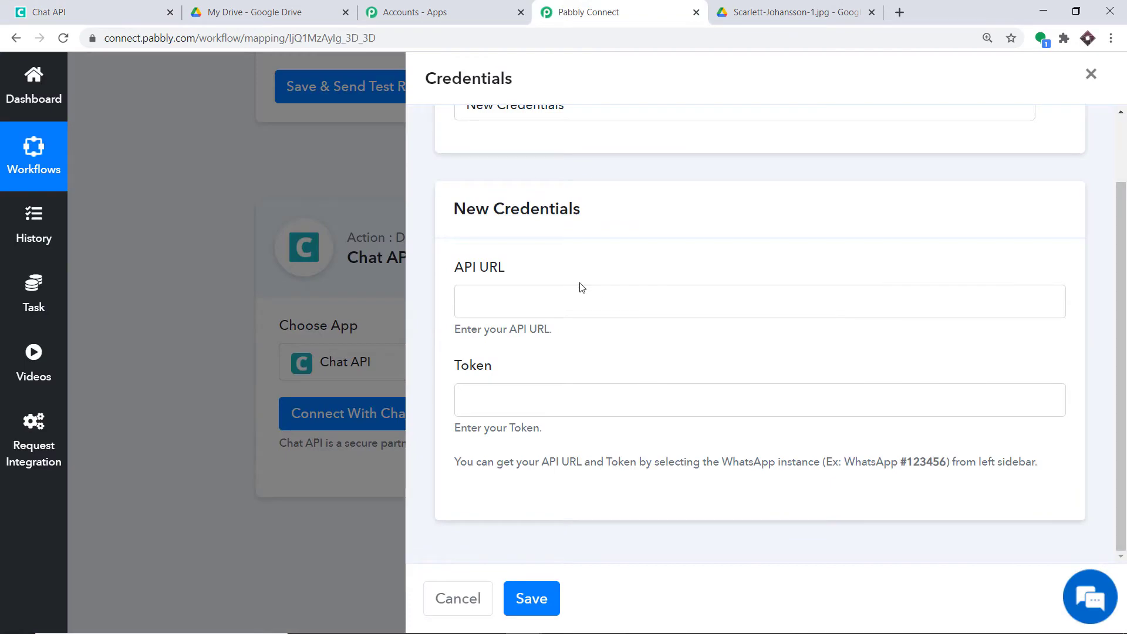
left_click(517, 311)
right_click(516, 308)
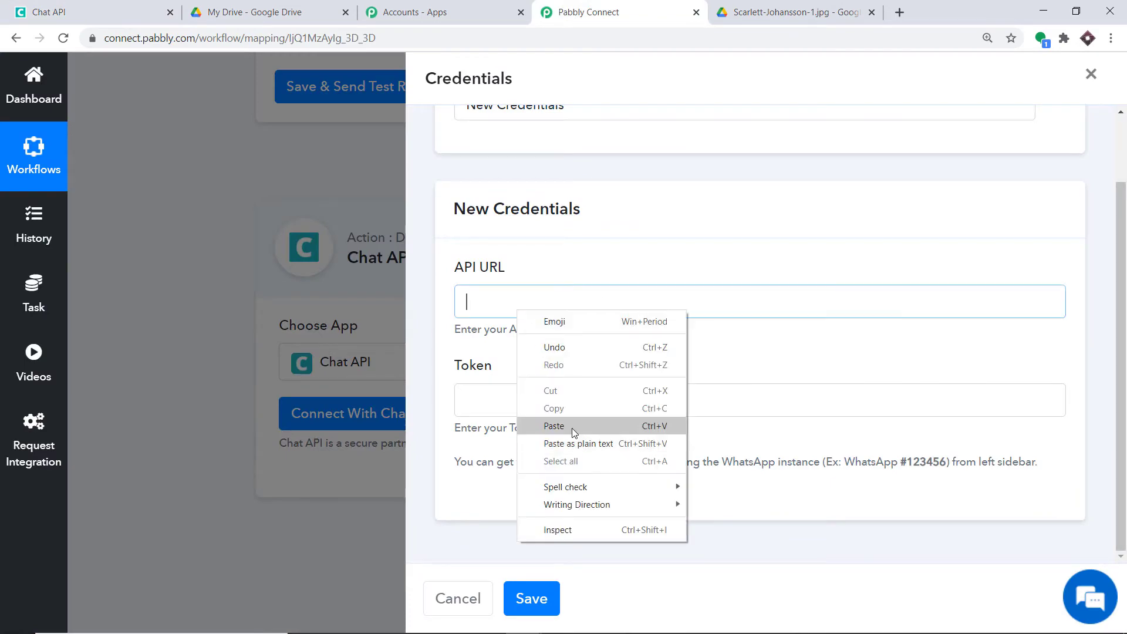
left_click(572, 428)
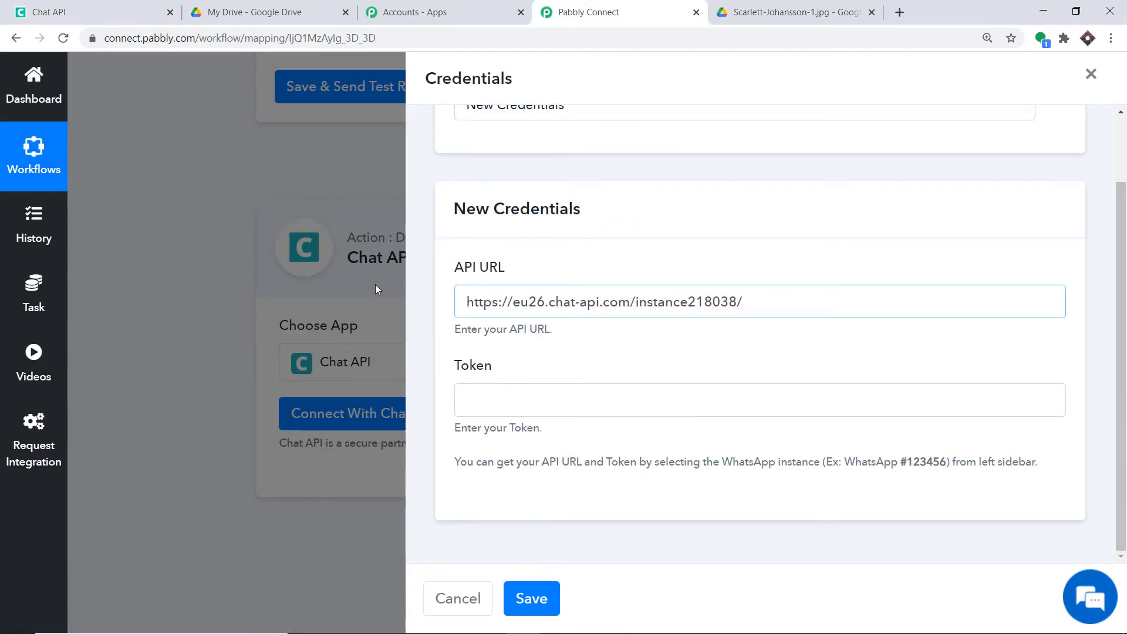
Step: Copy the token from the Chat API instance page into the Token field and save the new credentials
left_click(88, 12)
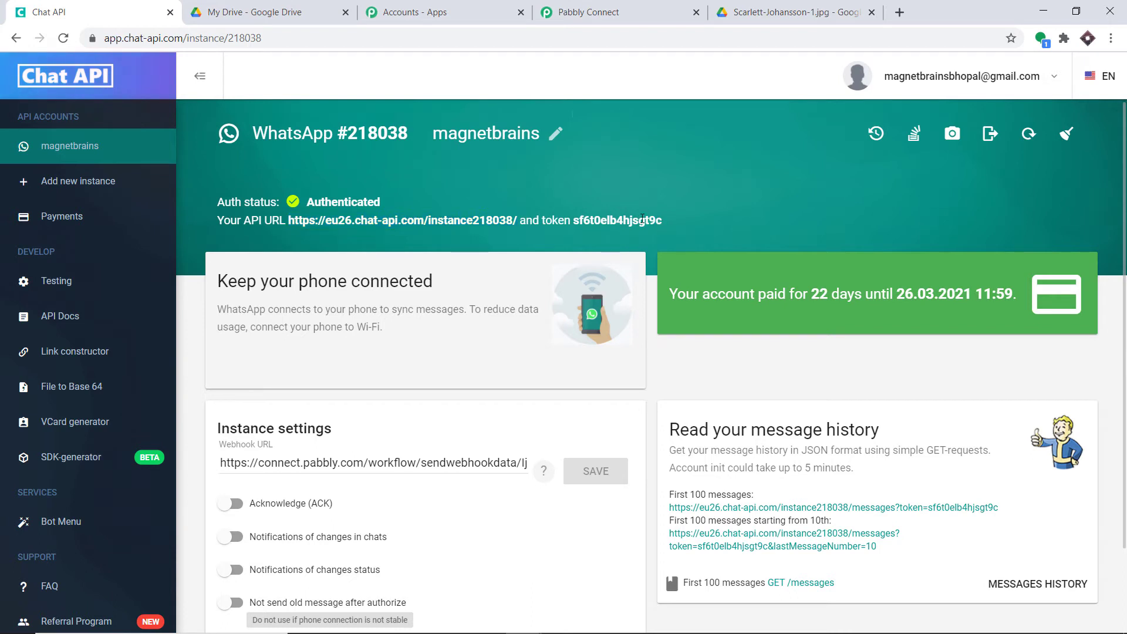
left_click_drag(662, 220, 573, 217)
right_click(574, 219)
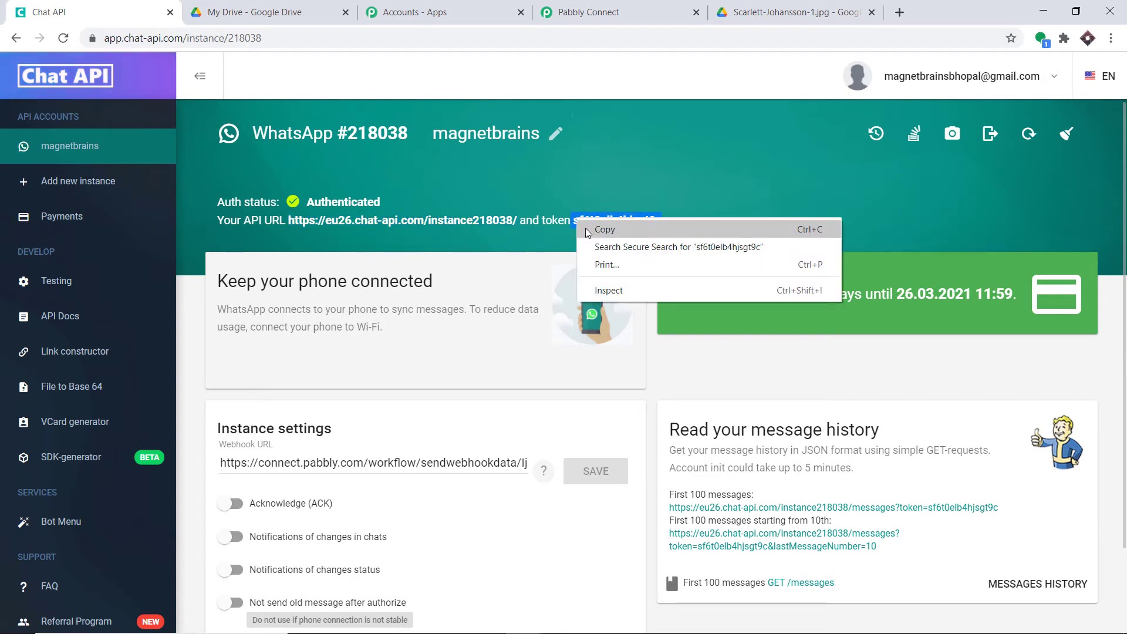
left_click(589, 230)
left_click(605, 7)
left_click(473, 402)
right_click(473, 402)
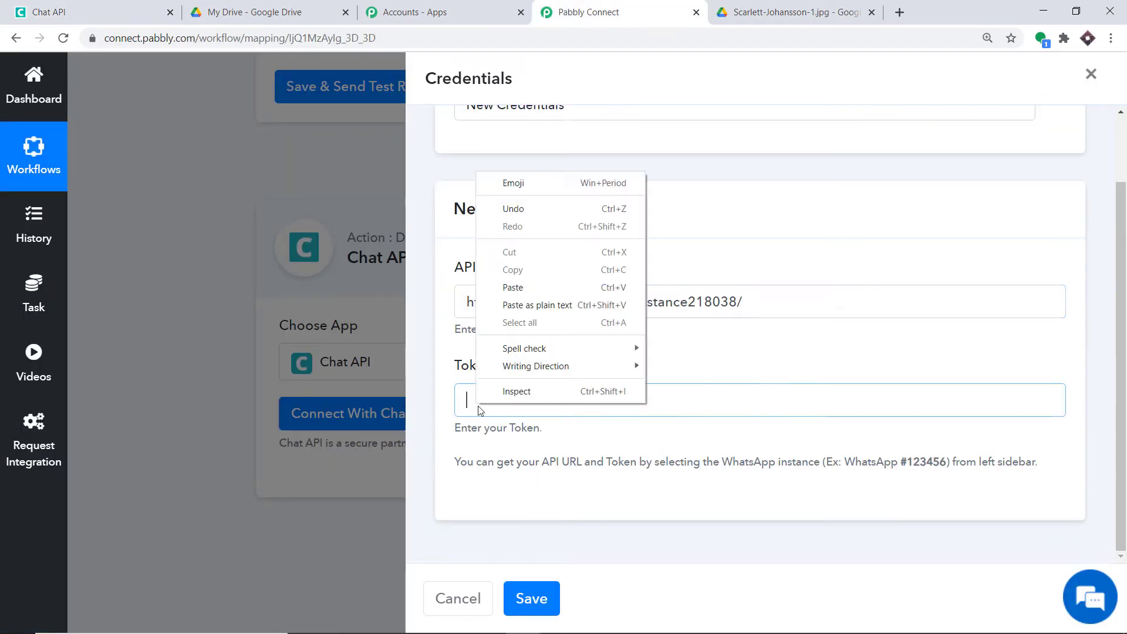
left_click(525, 301)
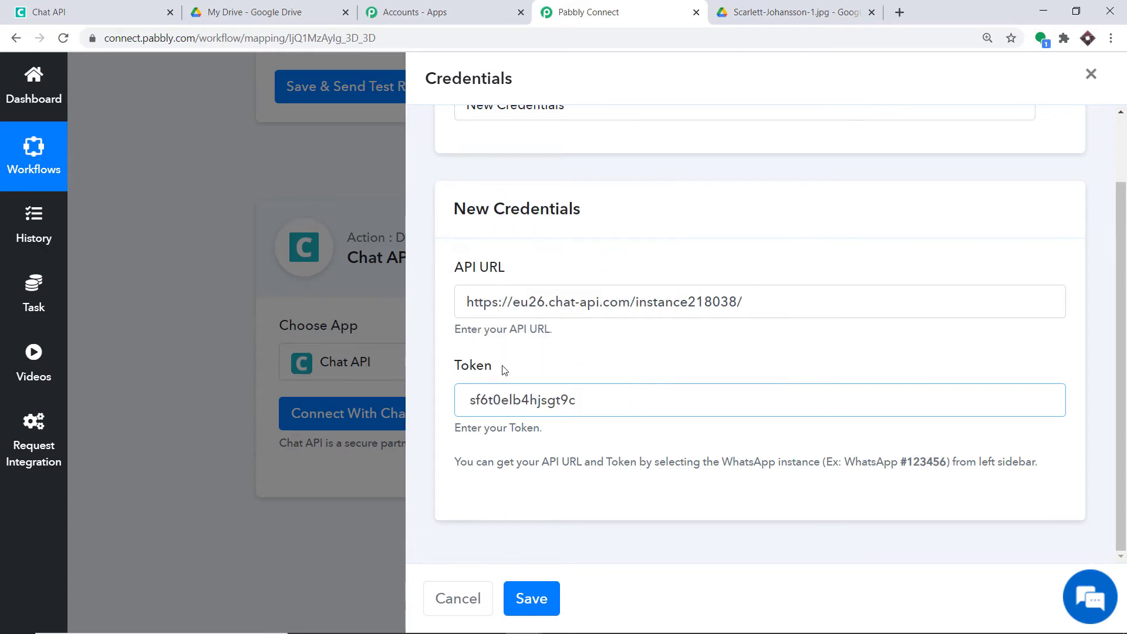
left_click(534, 598)
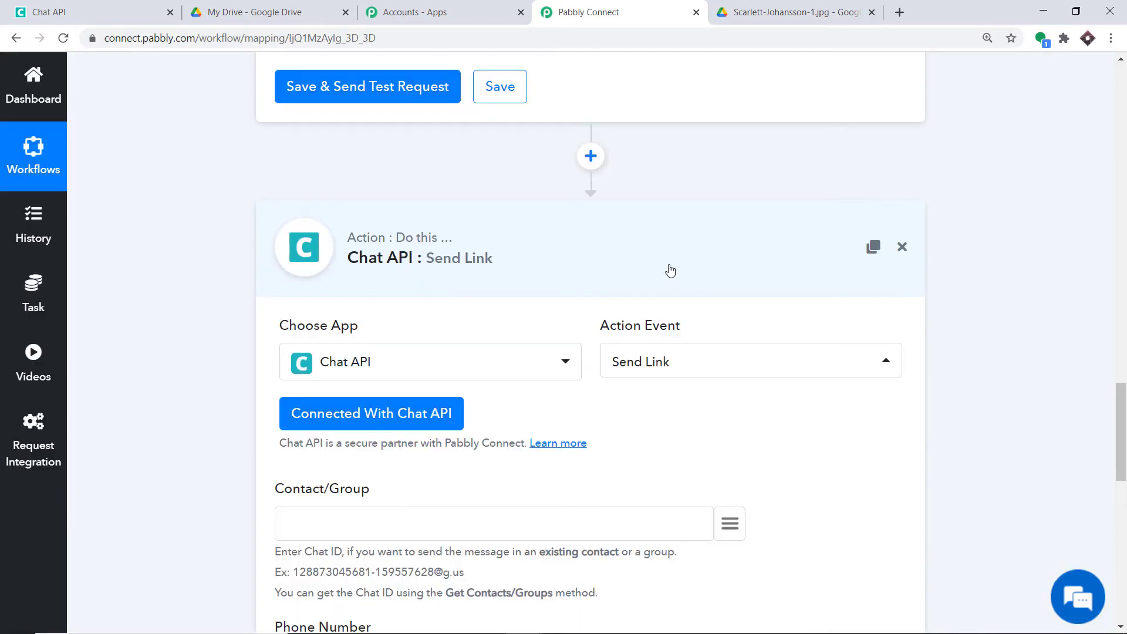
Step: Insert an action between the Google Drive share and Chat API steps using Data Transformer with Base64 Encode as the action event
scroll(669, 269, "down", 7)
scroll(463, 469, "down", 3)
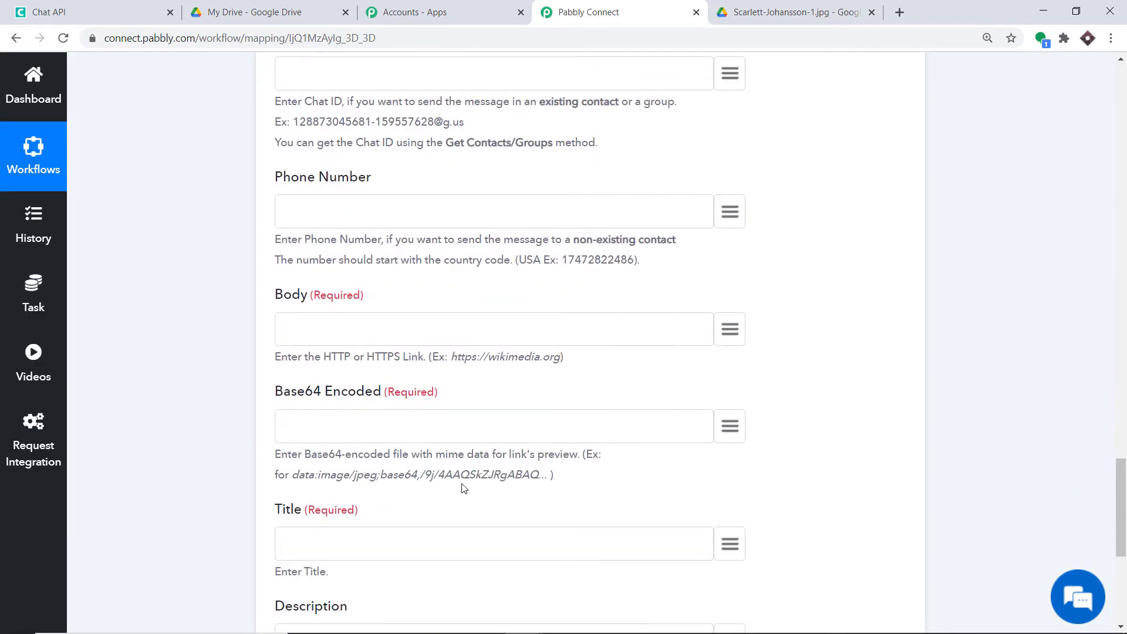
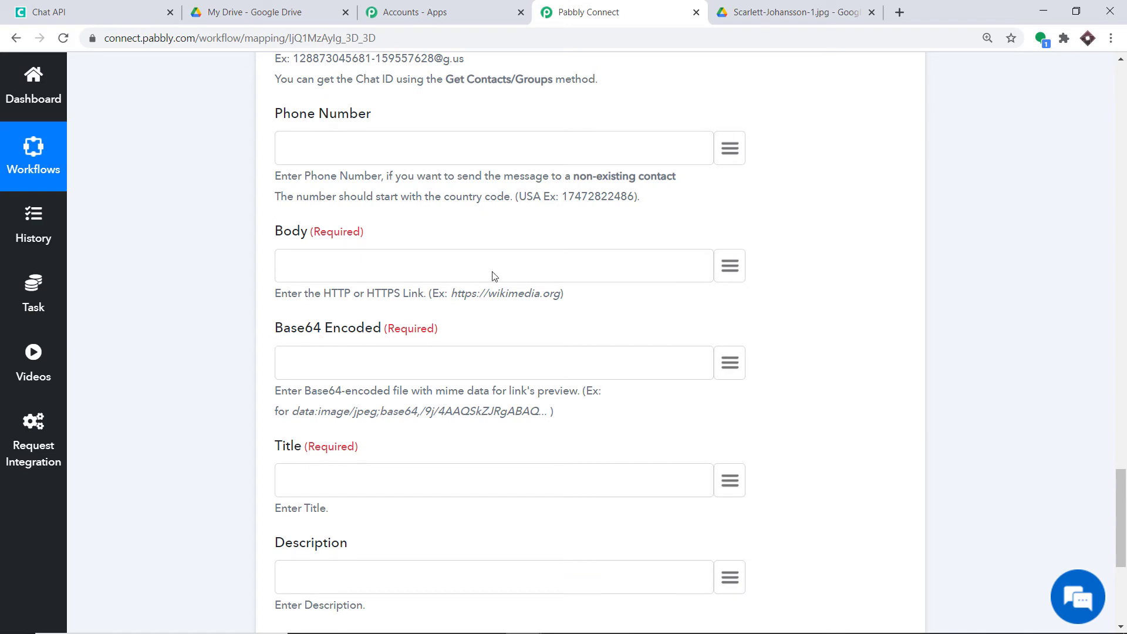
scroll(571, 264, "up", 10)
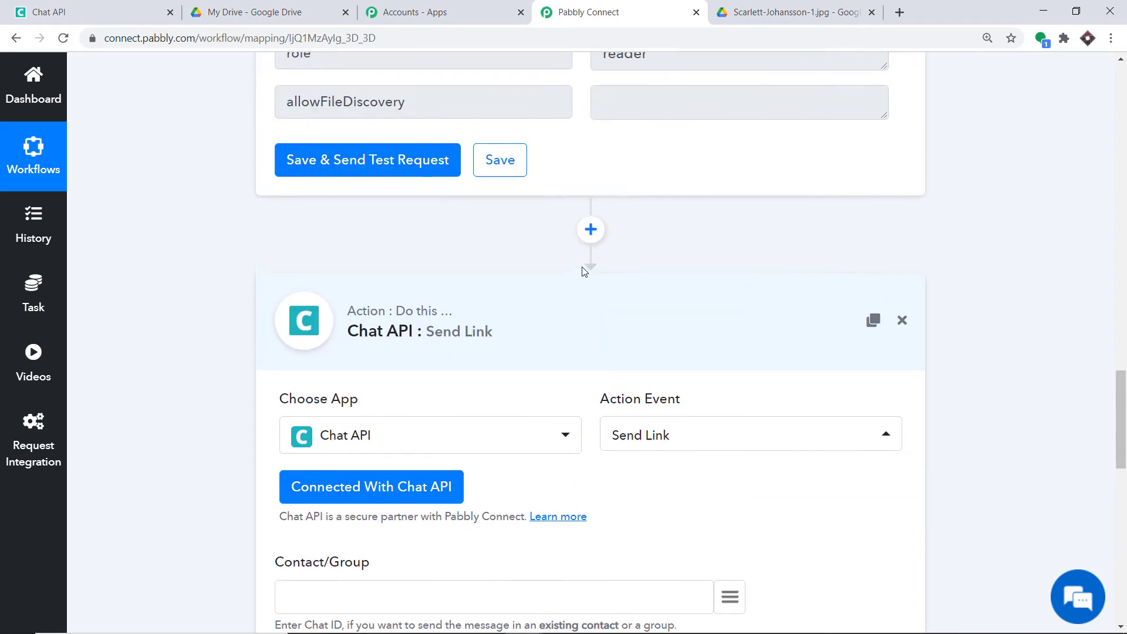
left_click(590, 303)
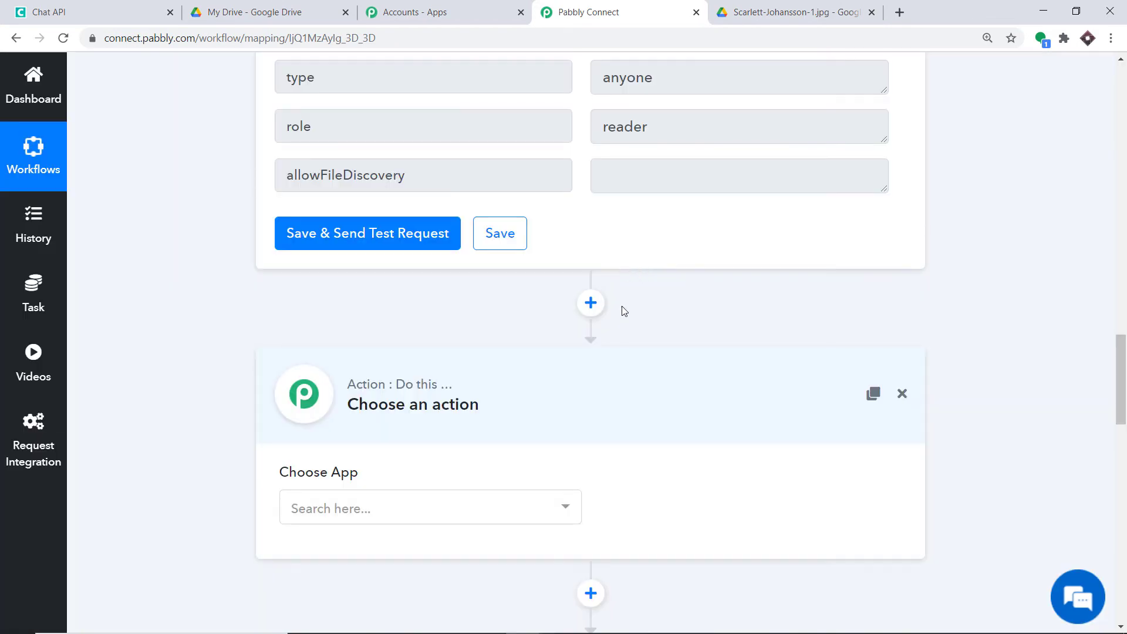
left_click(421, 509)
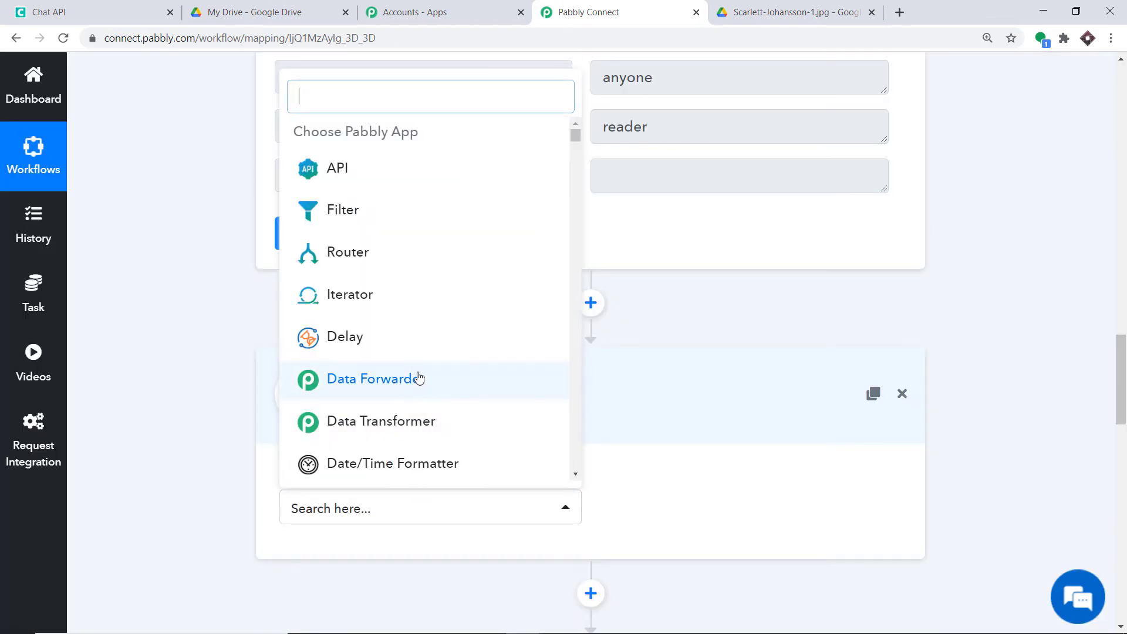
type("DATA")
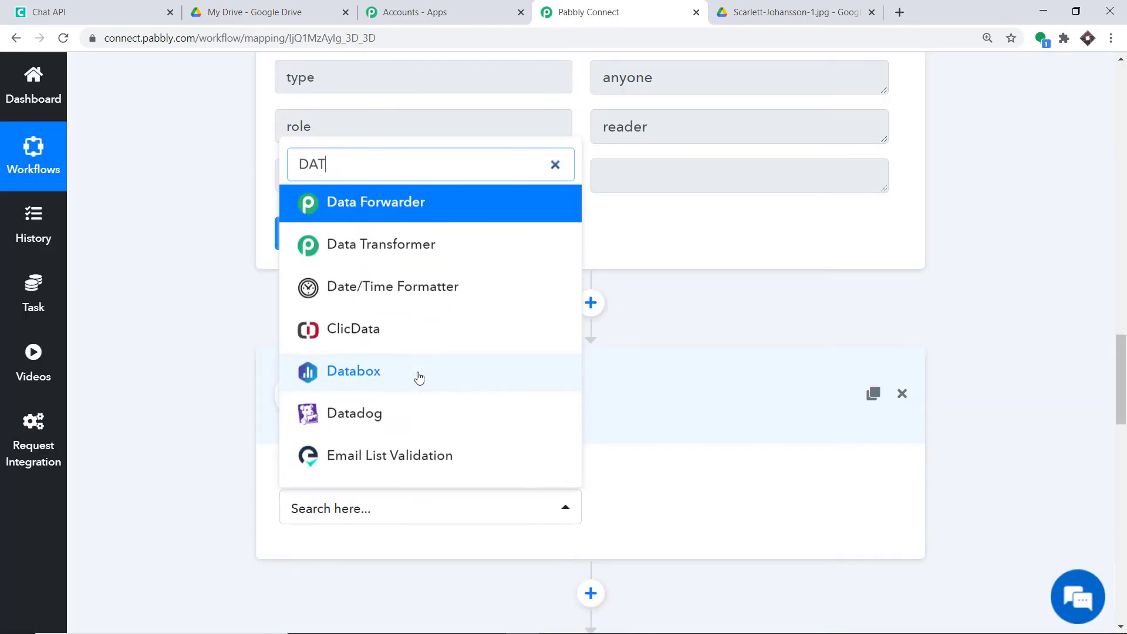
left_click(418, 328)
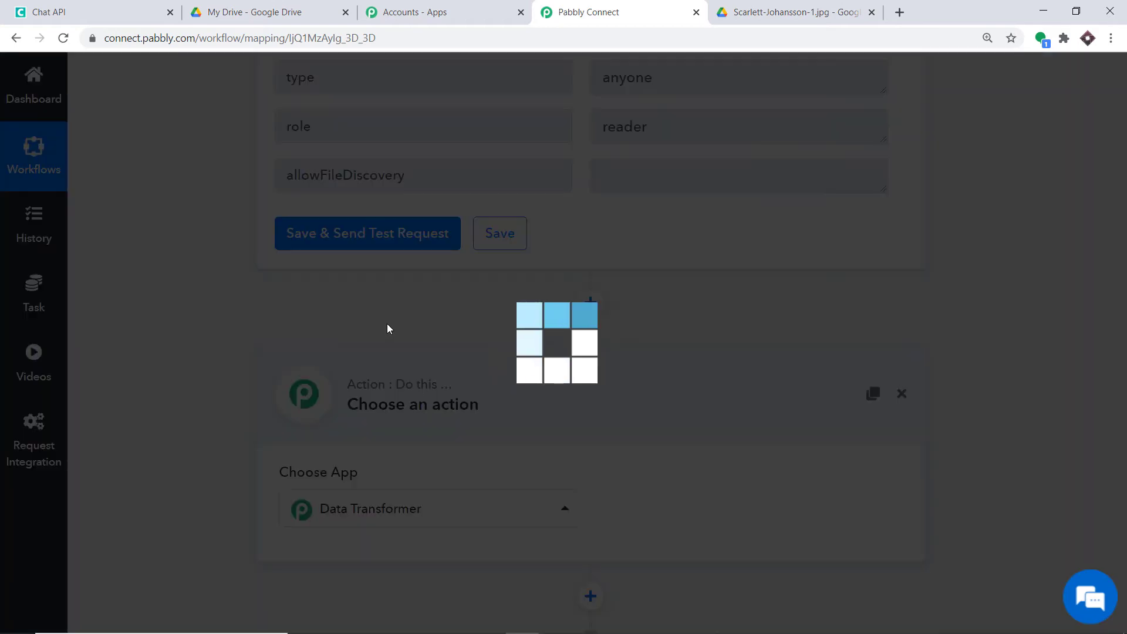
left_click(677, 502)
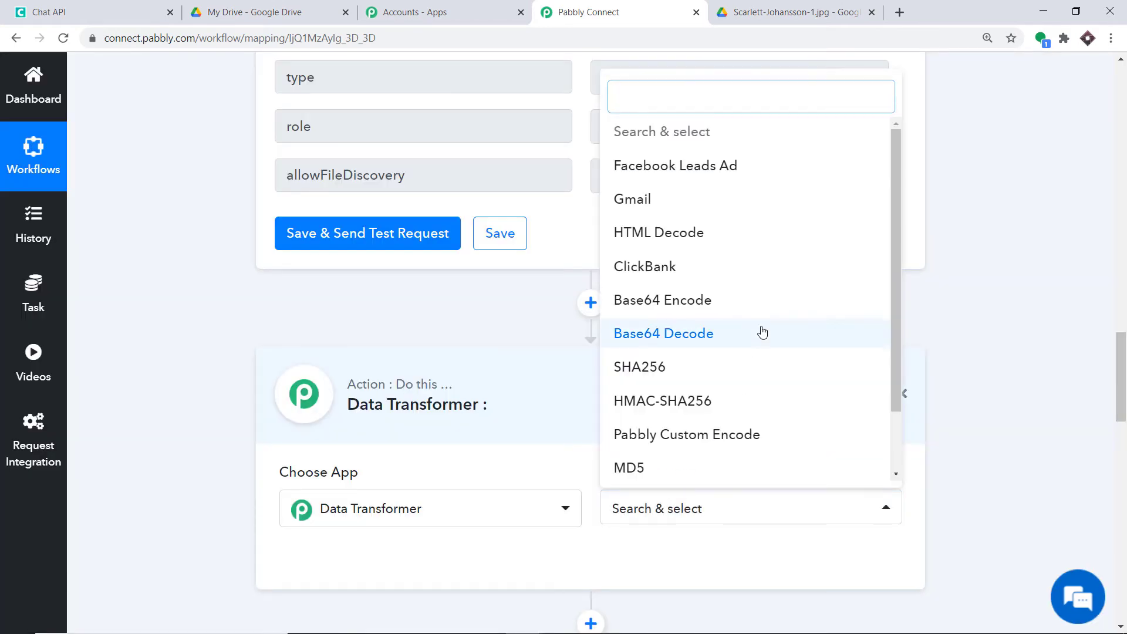
scroll(745, 317, "down", 1)
left_click(656, 228)
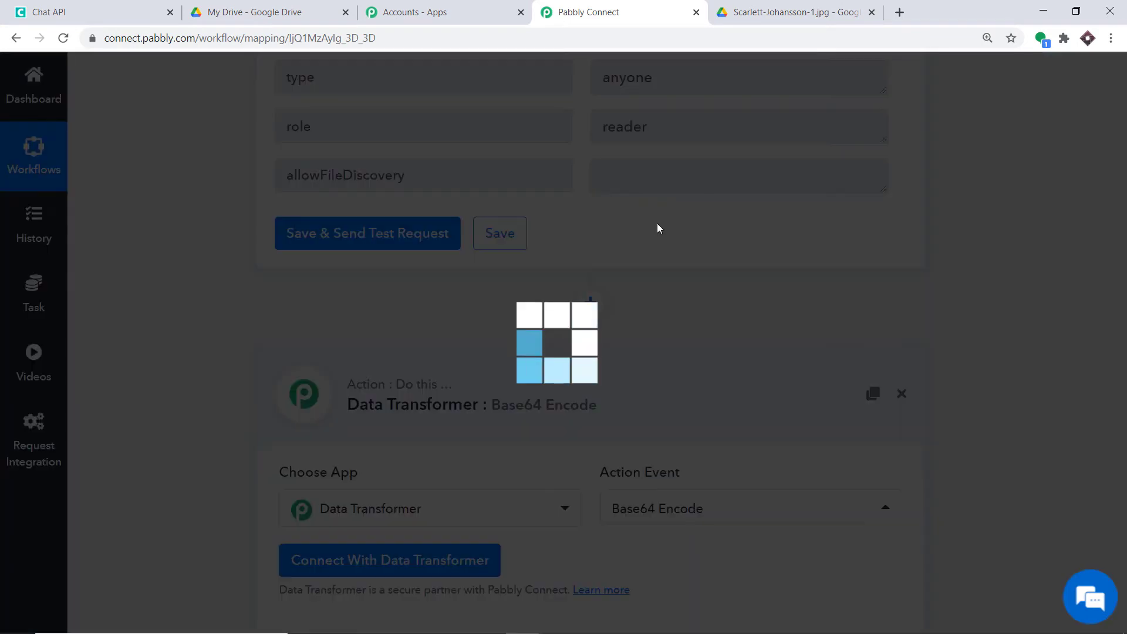
Step: Connect the Data Transformer action and map its Data field to the webViewLink from the trigger response
scroll(697, 234, "down", 3)
left_click(388, 340)
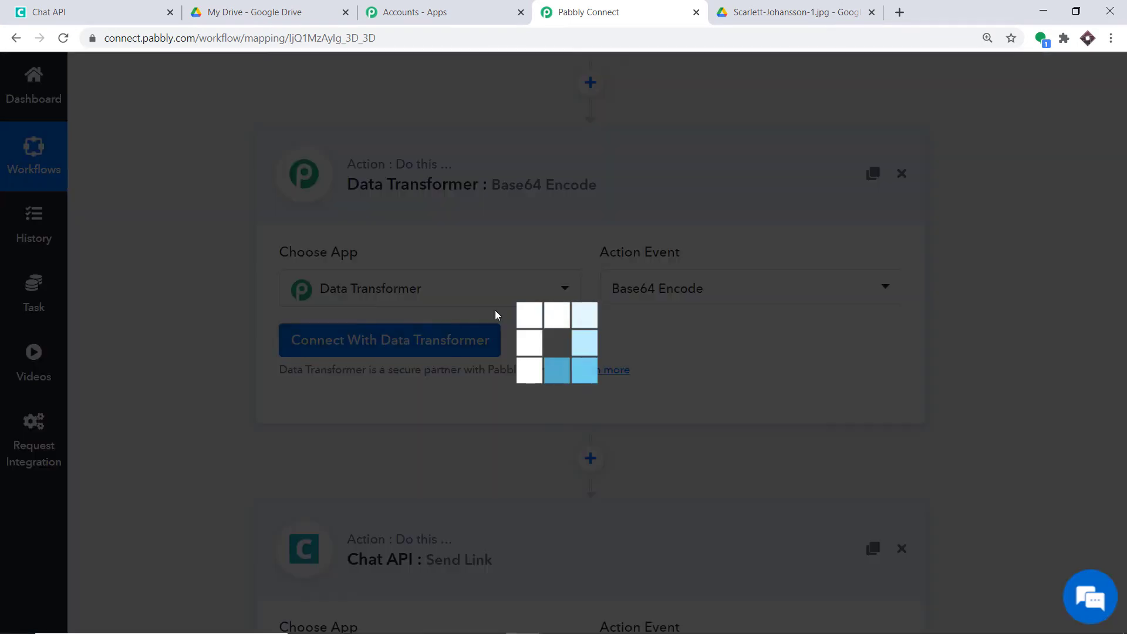
scroll(673, 295, "down", 1)
scroll(673, 295, "down", 1)
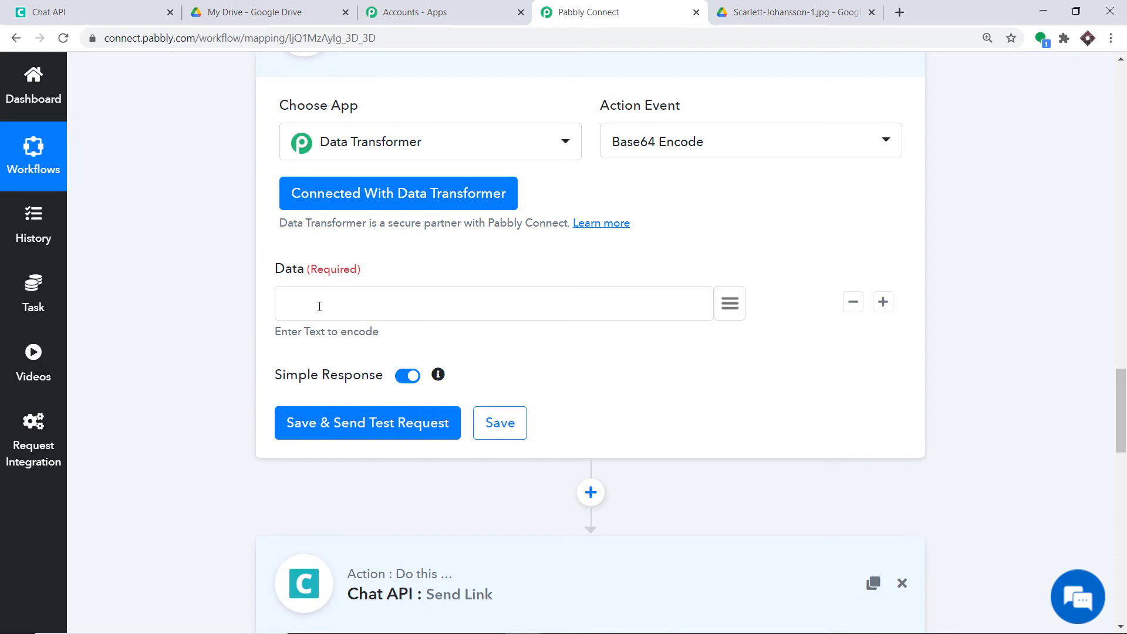
left_click(732, 305)
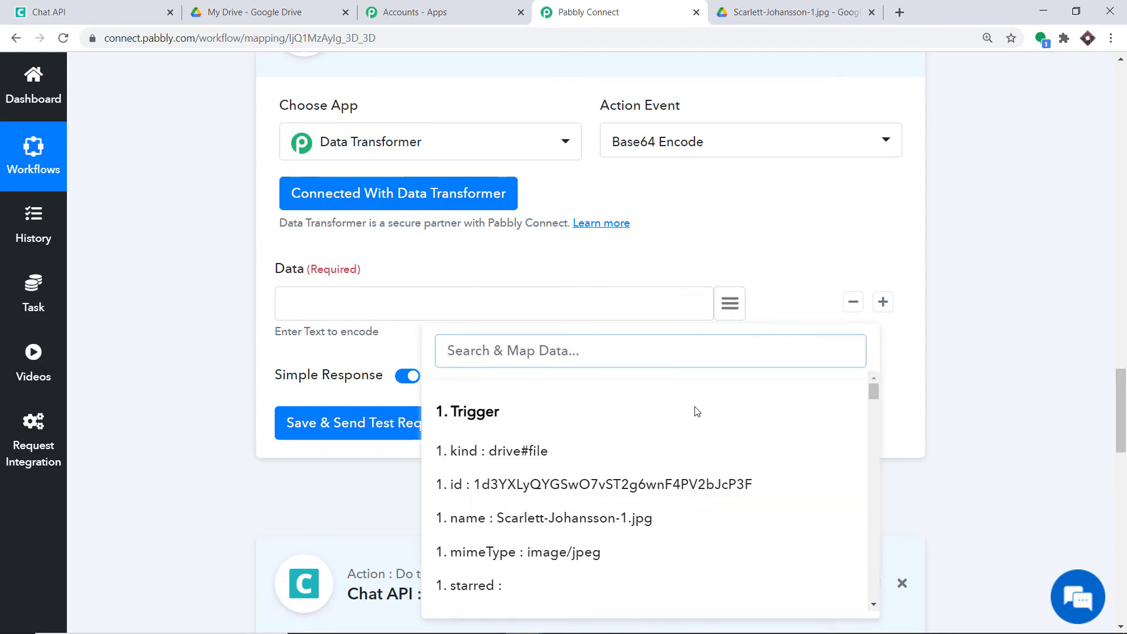
scroll(696, 423, "down", 5)
scroll(697, 427, "down", 1)
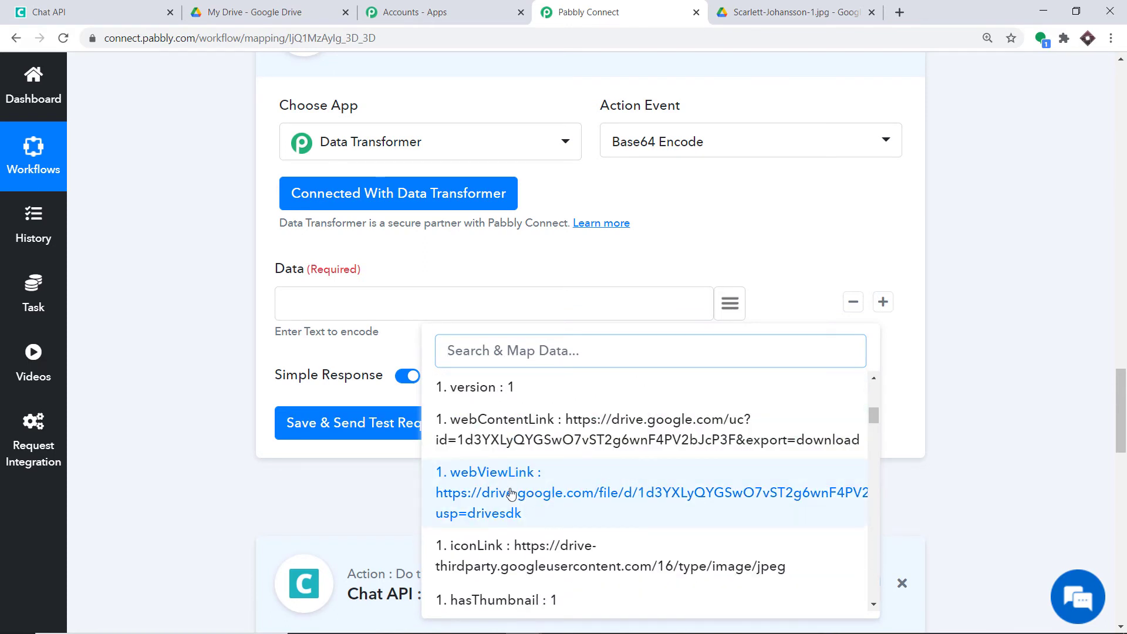
left_click(556, 491)
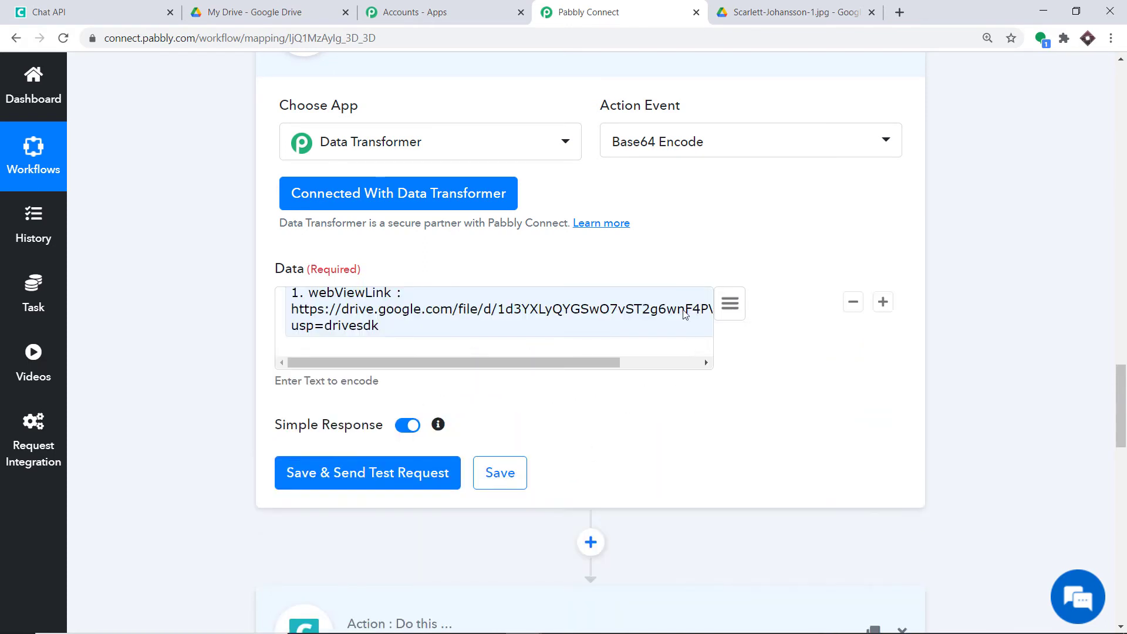
Step: Save the Base64 Encode action with a test request and enlarge the encode value in its response to view it fully
left_click(339, 483)
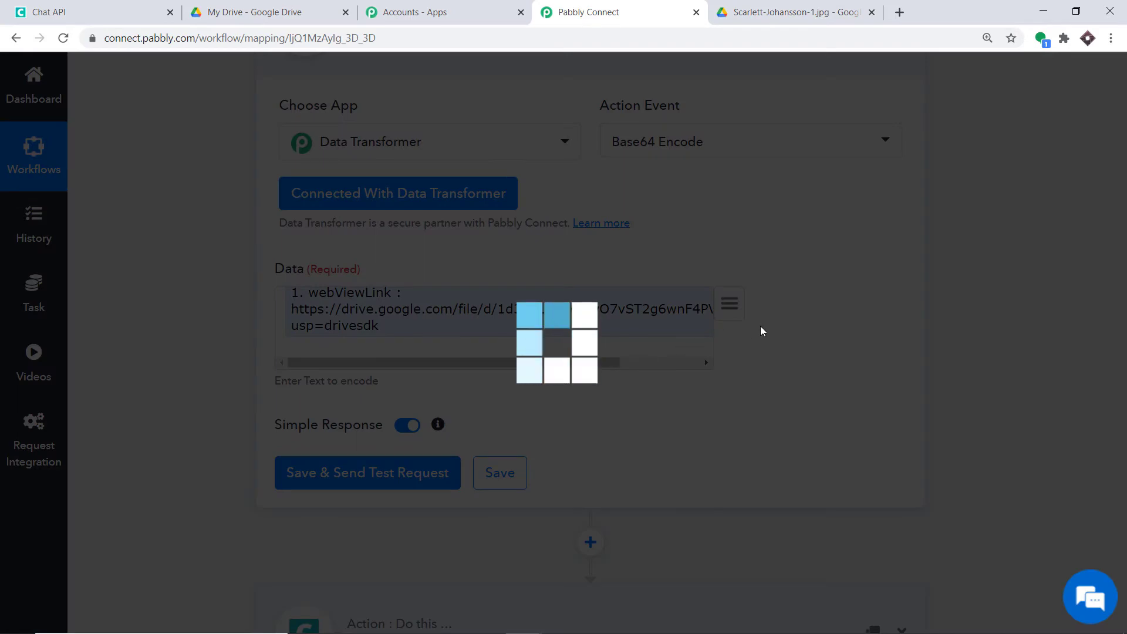
scroll(787, 370, "down", 3)
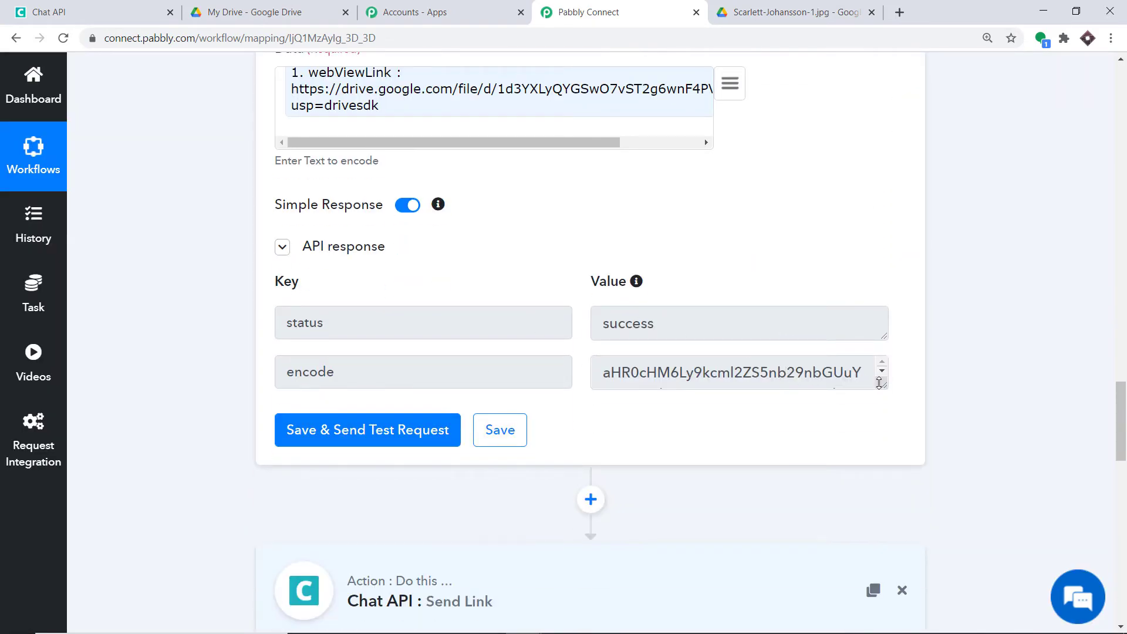
left_click_drag(884, 385, 884, 481)
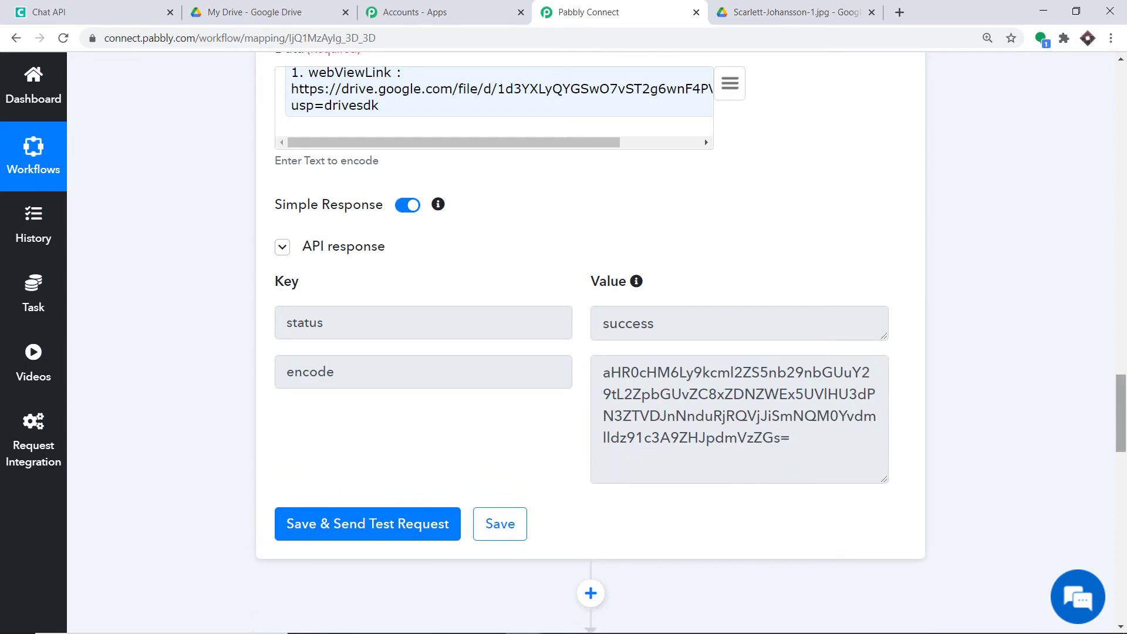
Step: Connect the Chat API Send Link action using the existing saved Chat API credentials
left_click_drag(1121, 409, 1122, 531)
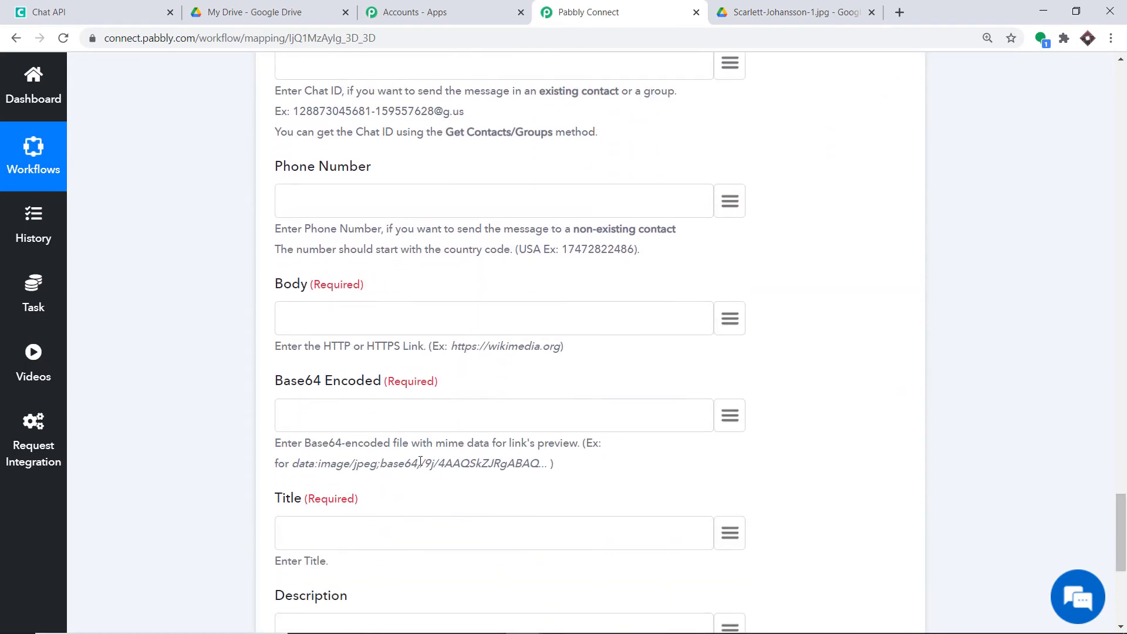
scroll(1058, 386, "up", 9)
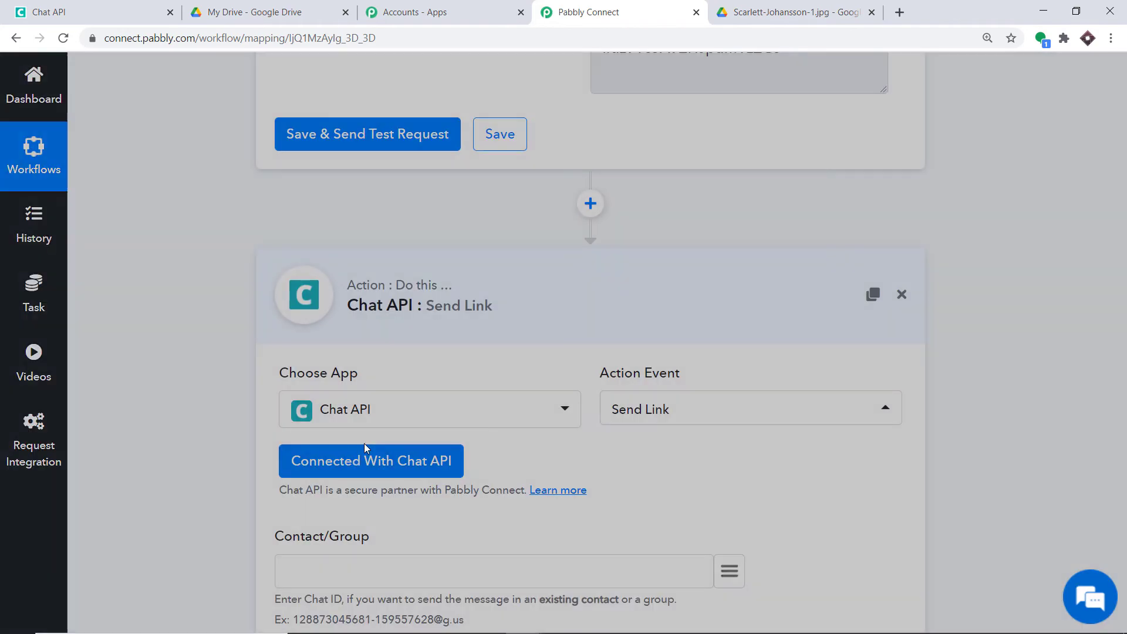
left_click(358, 458)
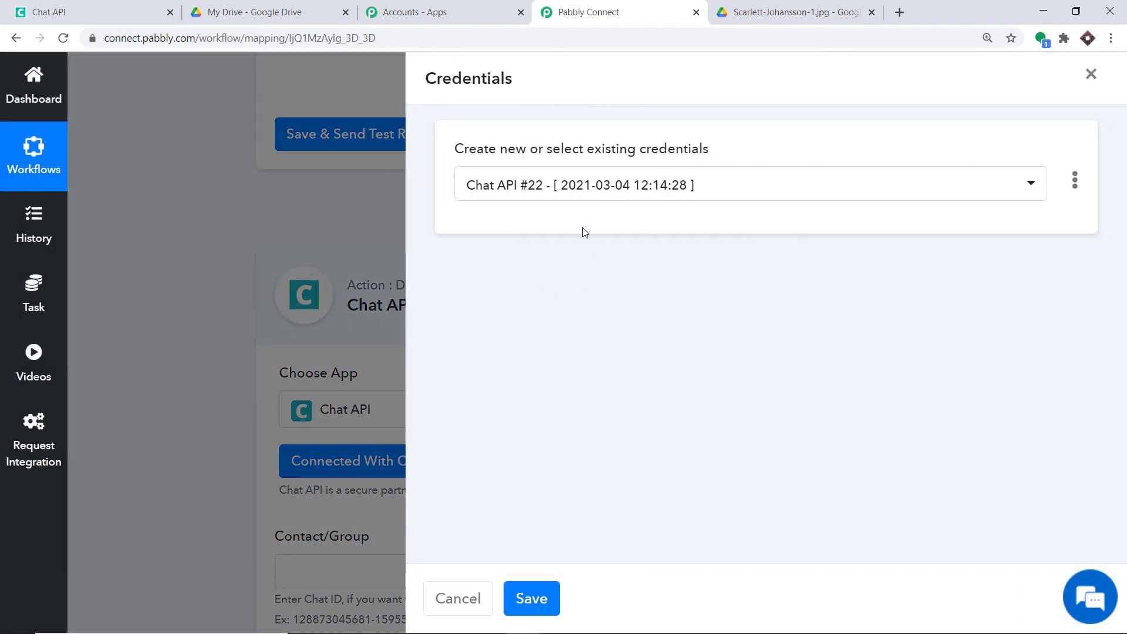
left_click(568, 191)
left_click(511, 502)
left_click(531, 598)
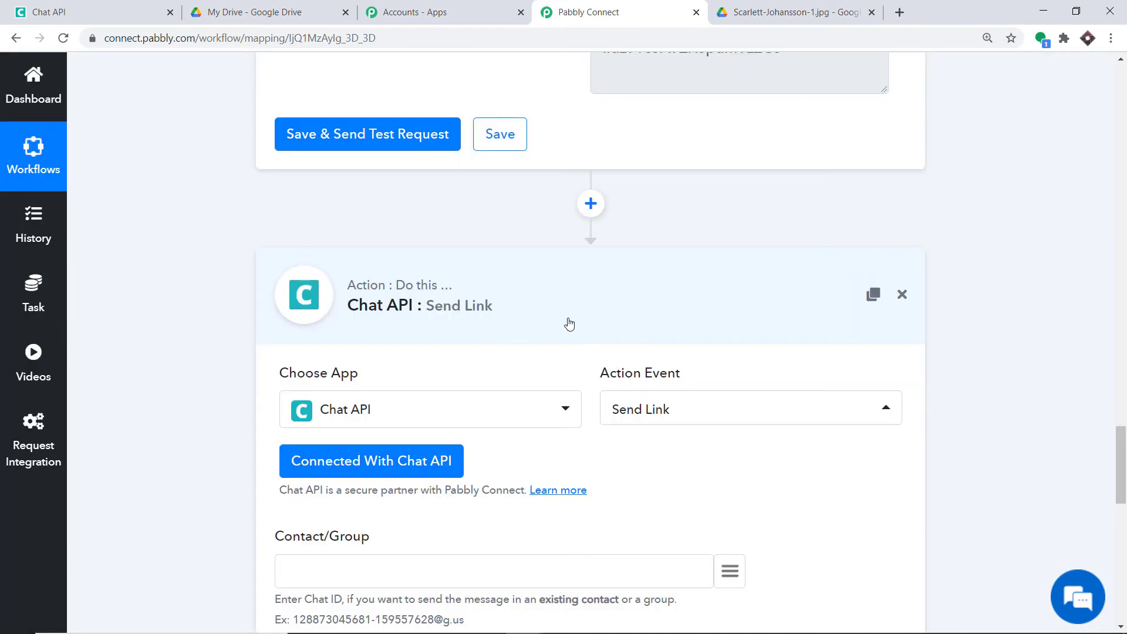
Step: Enter the recipient's WhatsApp number with country code as the Phone Number of the Send Link action
scroll(582, 335, "down", 4)
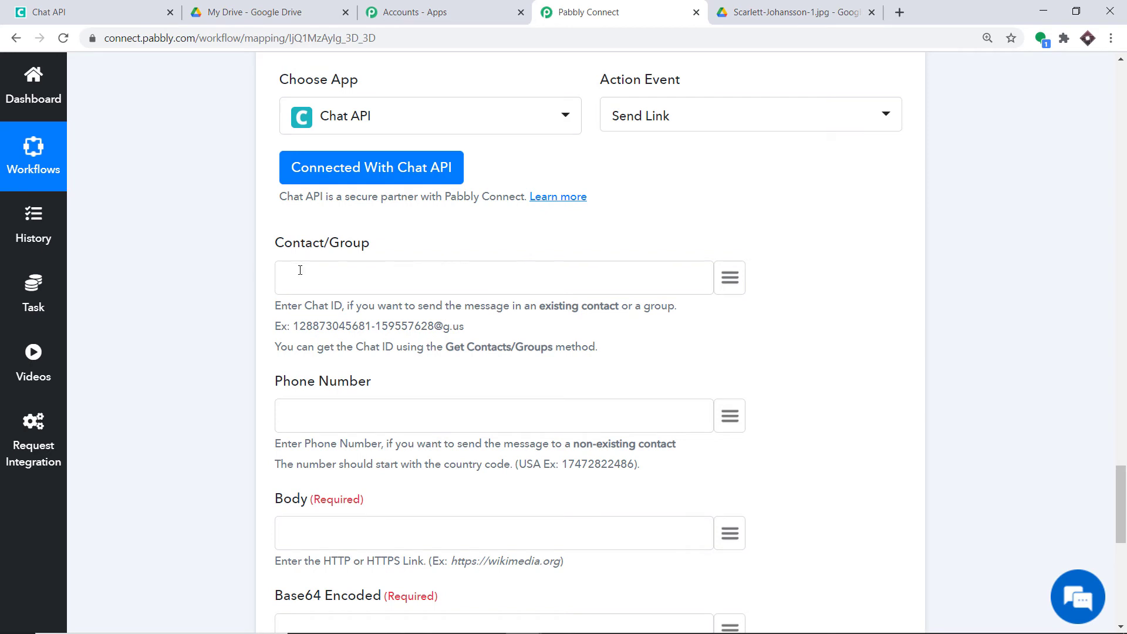
scroll(456, 271, "down", 1)
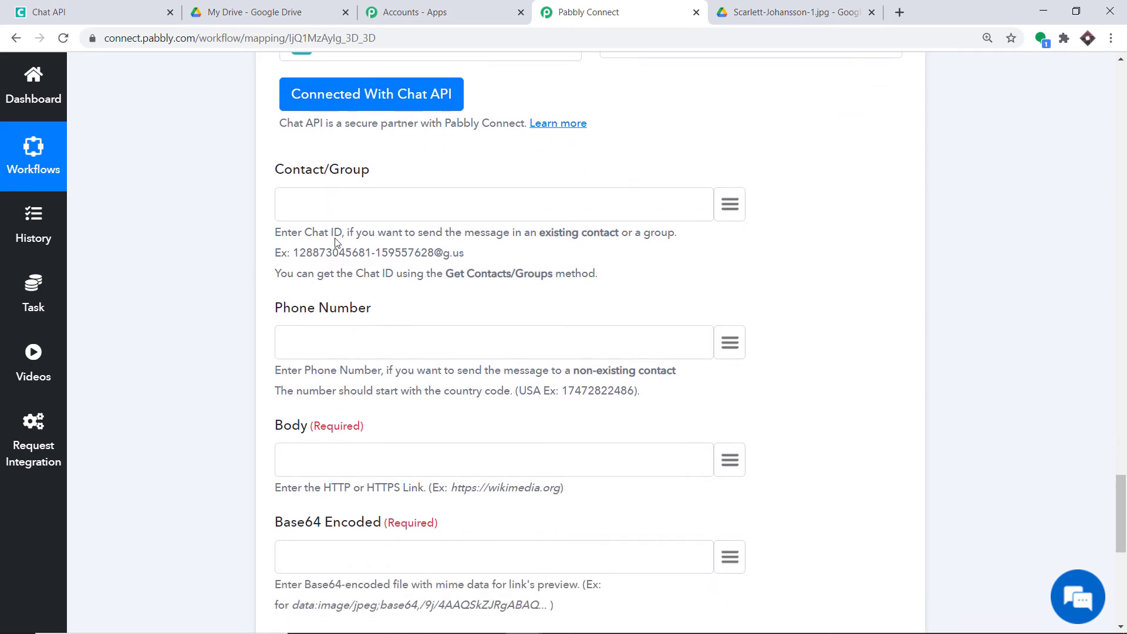
scroll(598, 193, "down", 1)
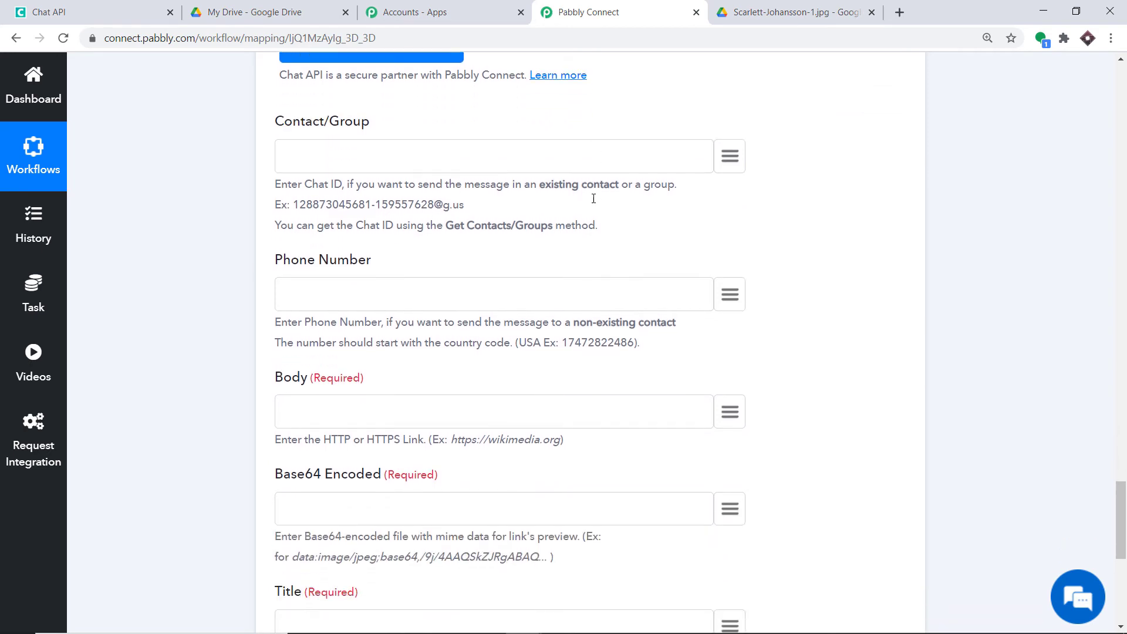
left_click(329, 269)
key("ctrl+v")
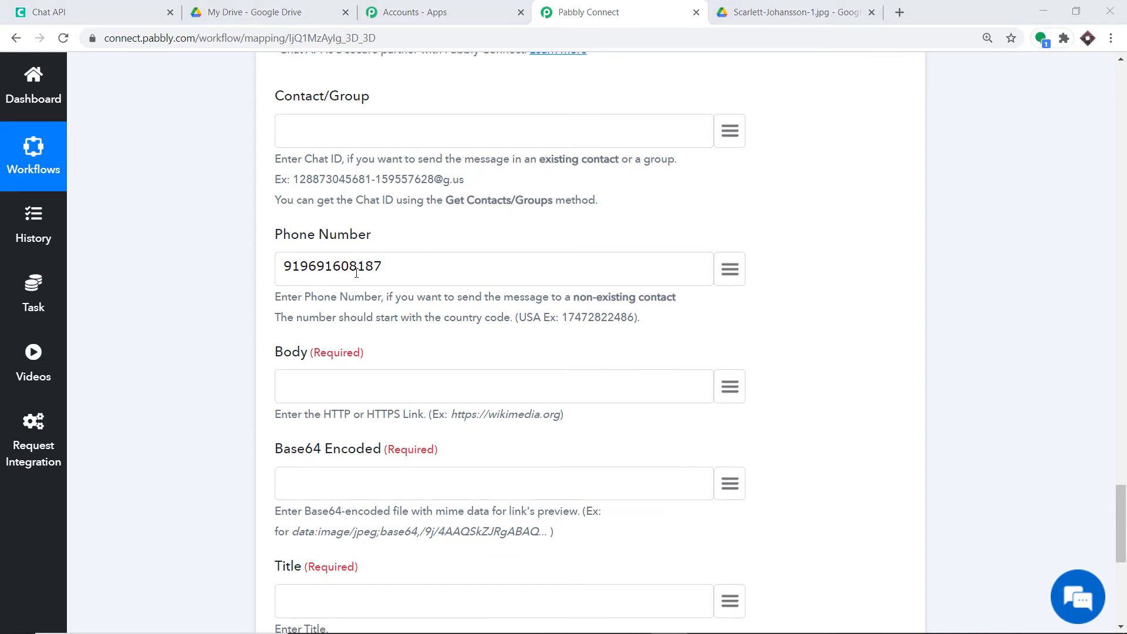
Step: Map the Body field of the Send Link action to the webViewLink from the trigger response
scroll(365, 257, "down", 2)
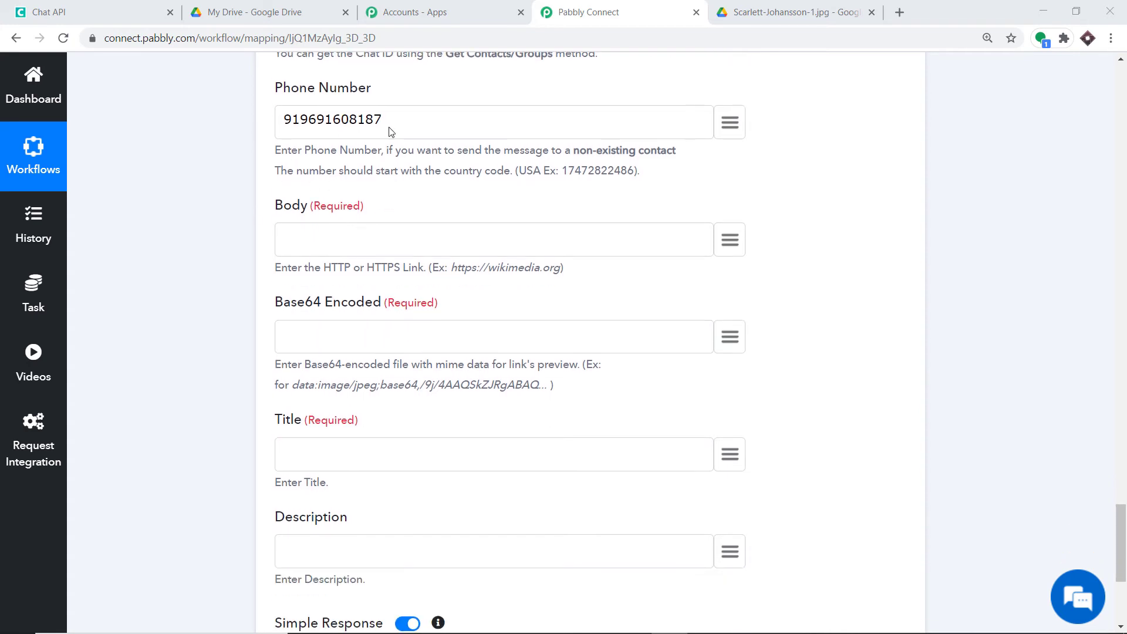
left_click(285, 234)
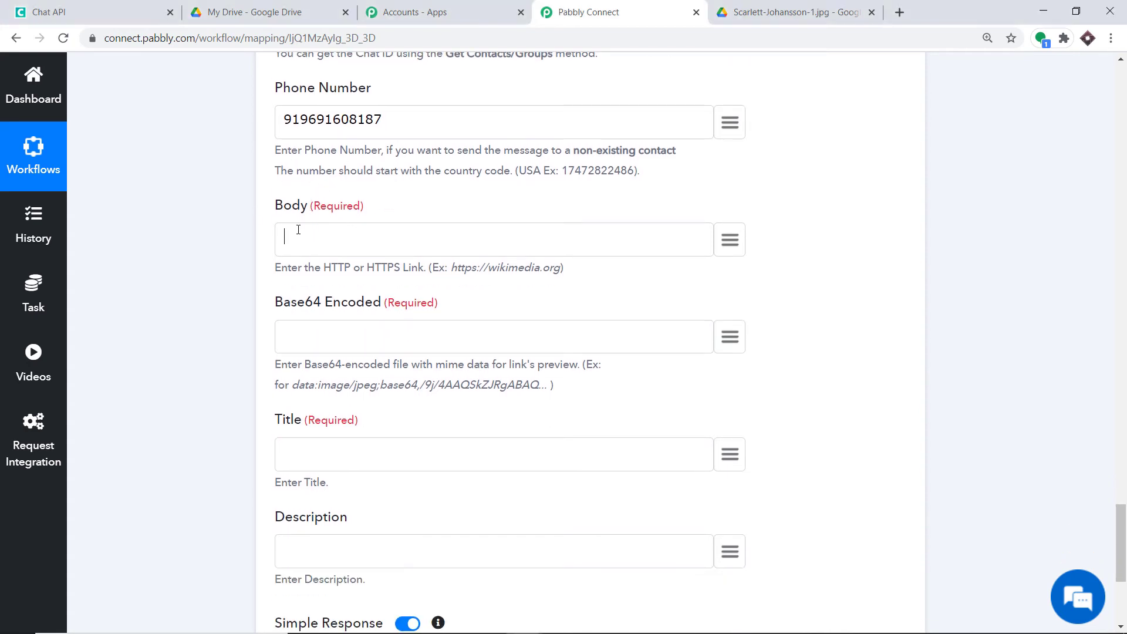
left_click(727, 240)
scroll(605, 372, "down", 6)
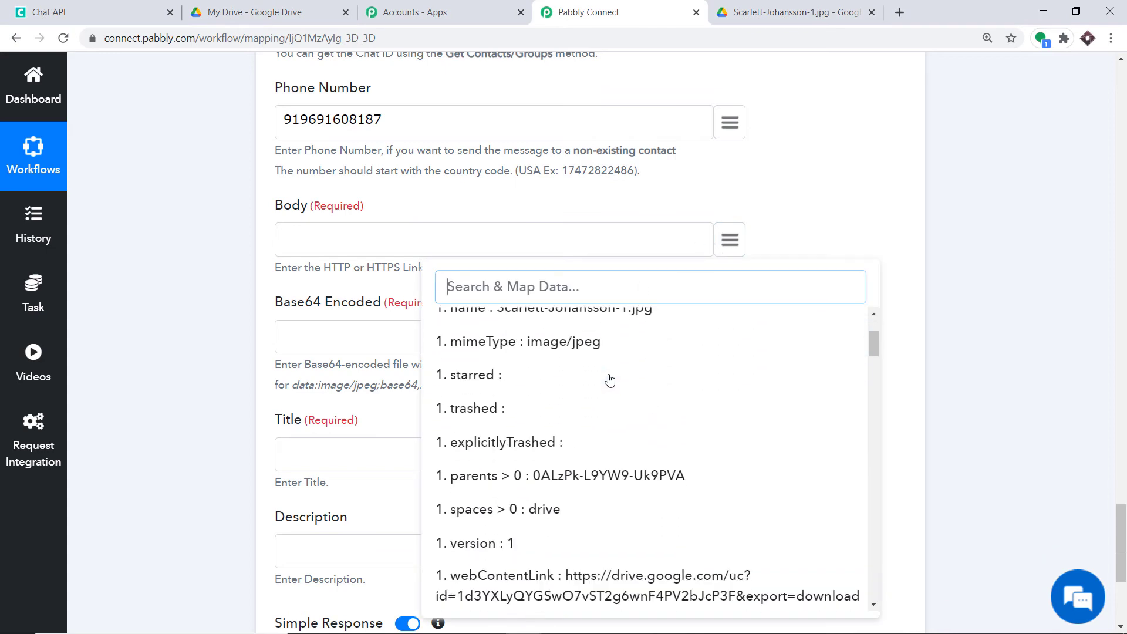
left_click(524, 425)
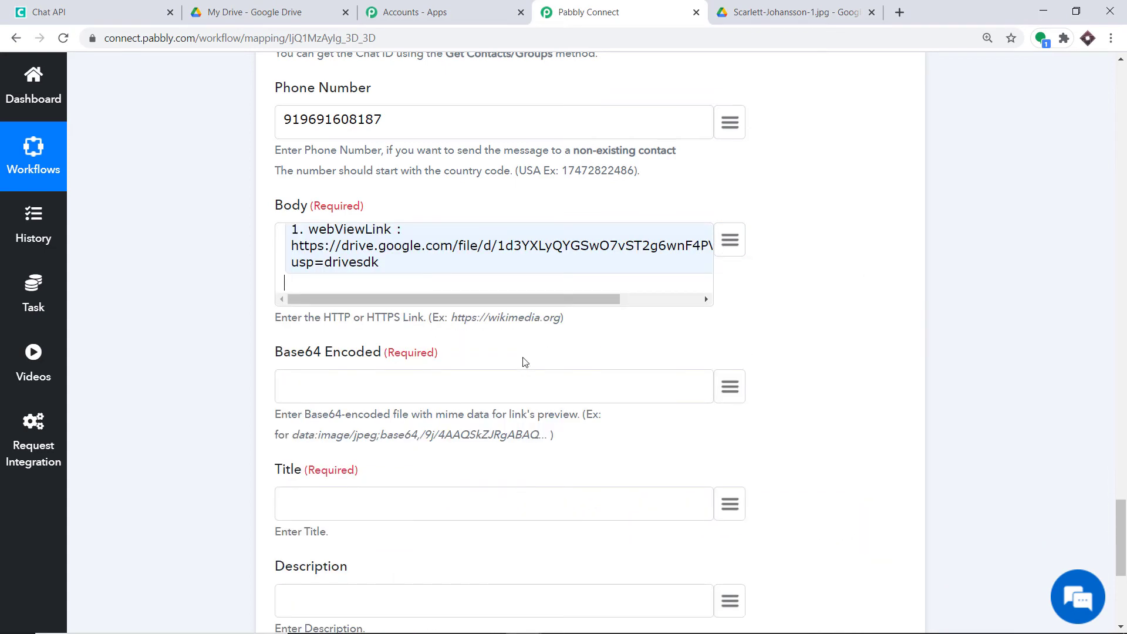
Step: Map the Base64 Encoded field to the encode value from the Data Transformer response
scroll(734, 419, "up", 1)
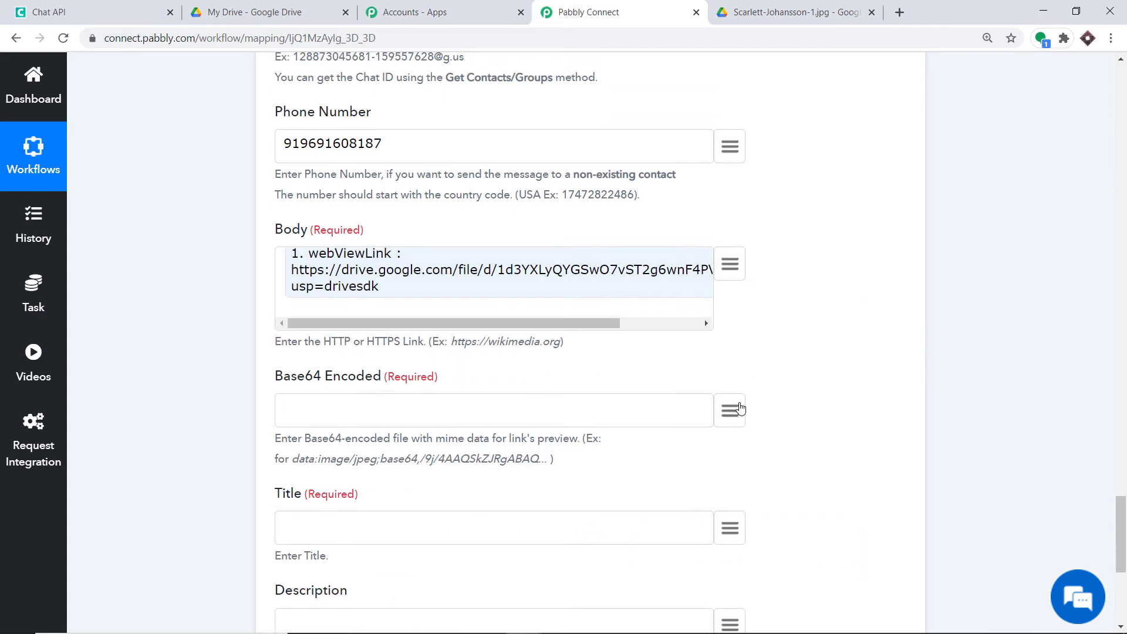
left_click(732, 416)
scroll(793, 196, "down", 10)
scroll(801, 206, "down", 15)
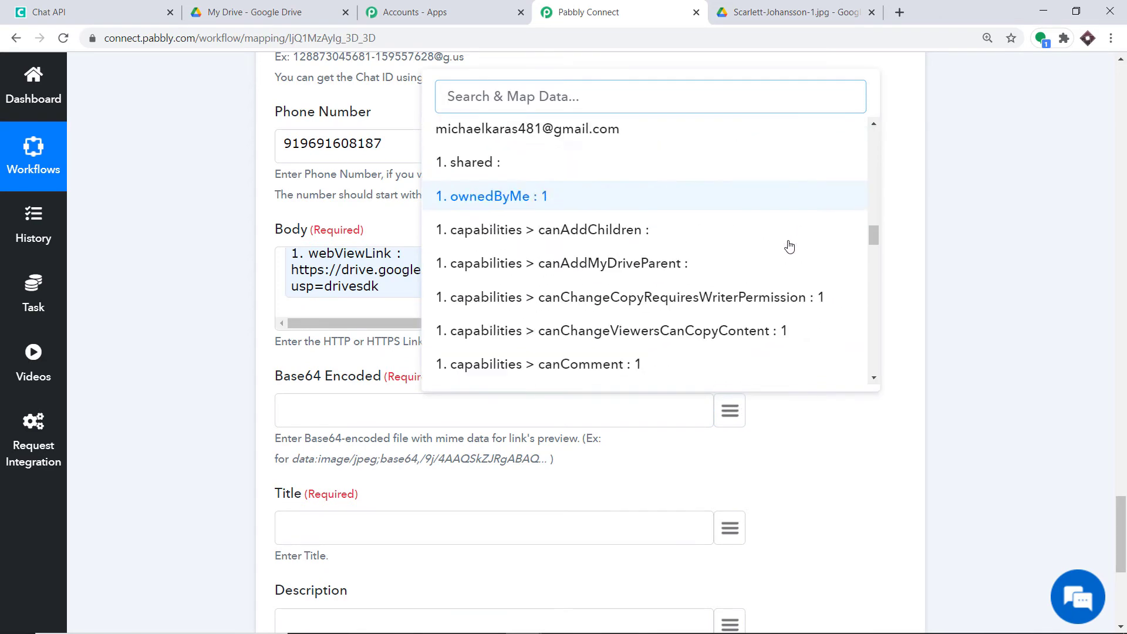
scroll(745, 275, "down", 4)
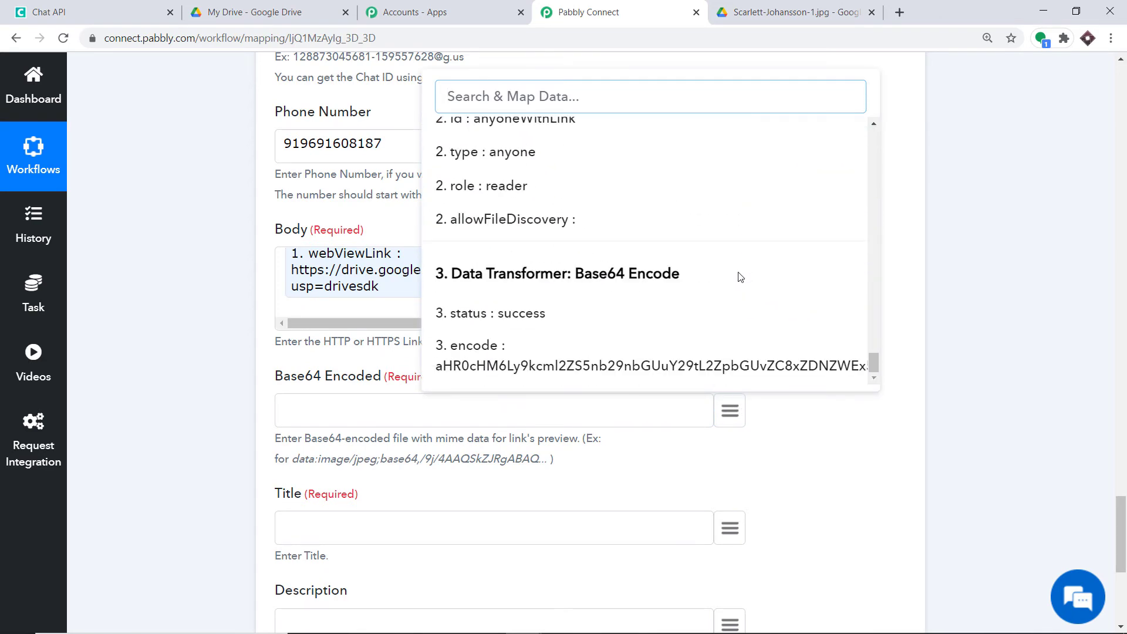
left_click(527, 363)
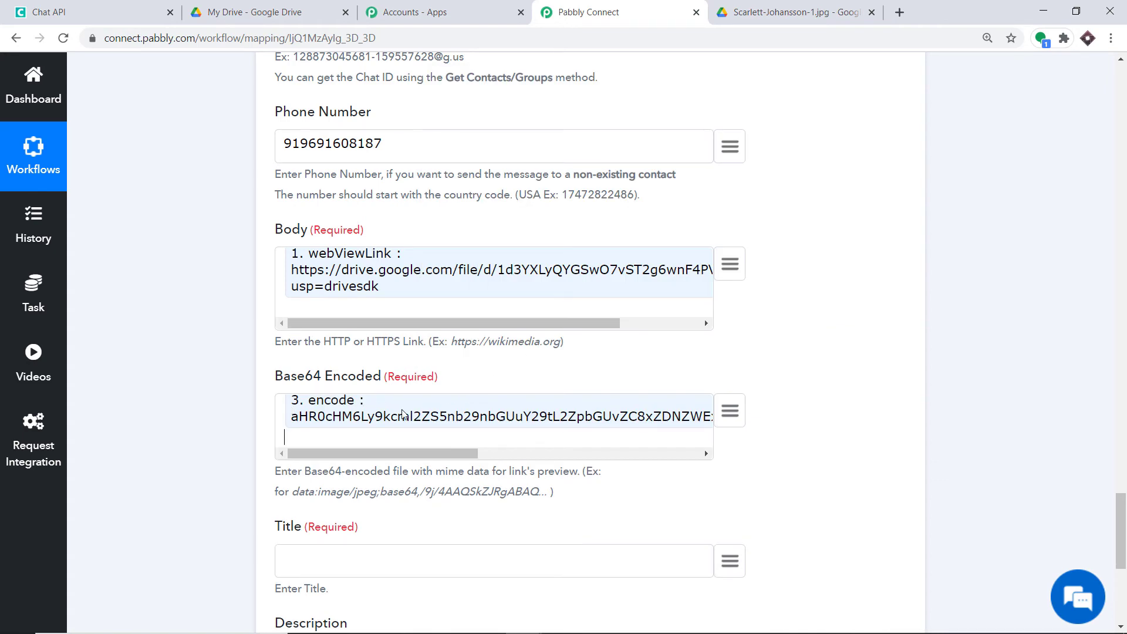
Step: Check the image file in Google Drive and map the Title field to the file name from the trigger
scroll(551, 387, "up", 15)
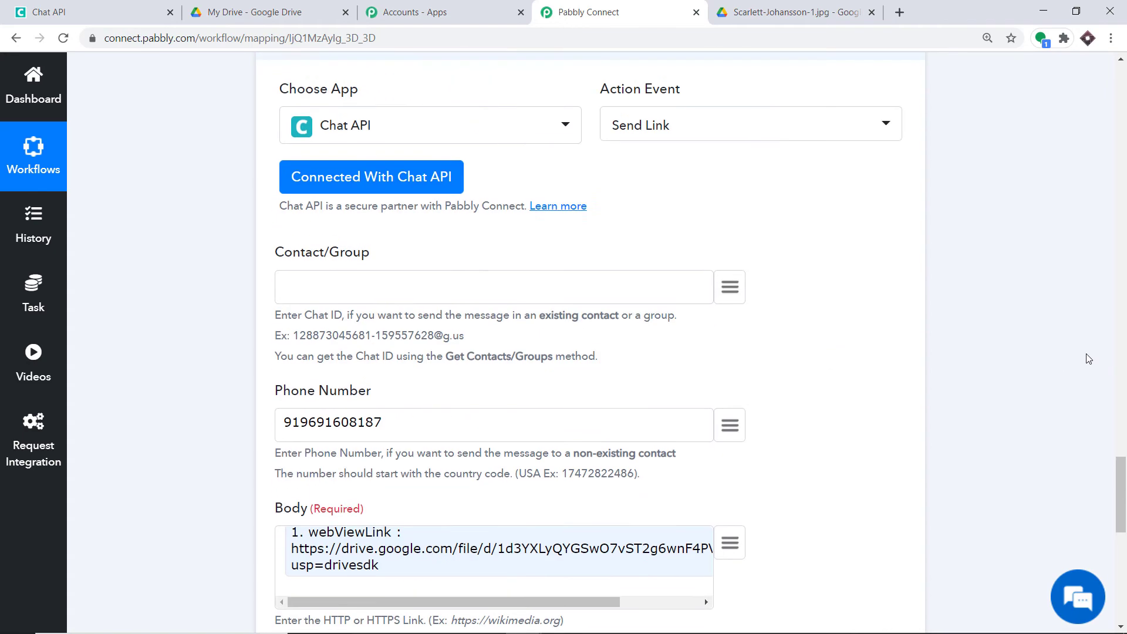
scroll(719, 186, "down", 15)
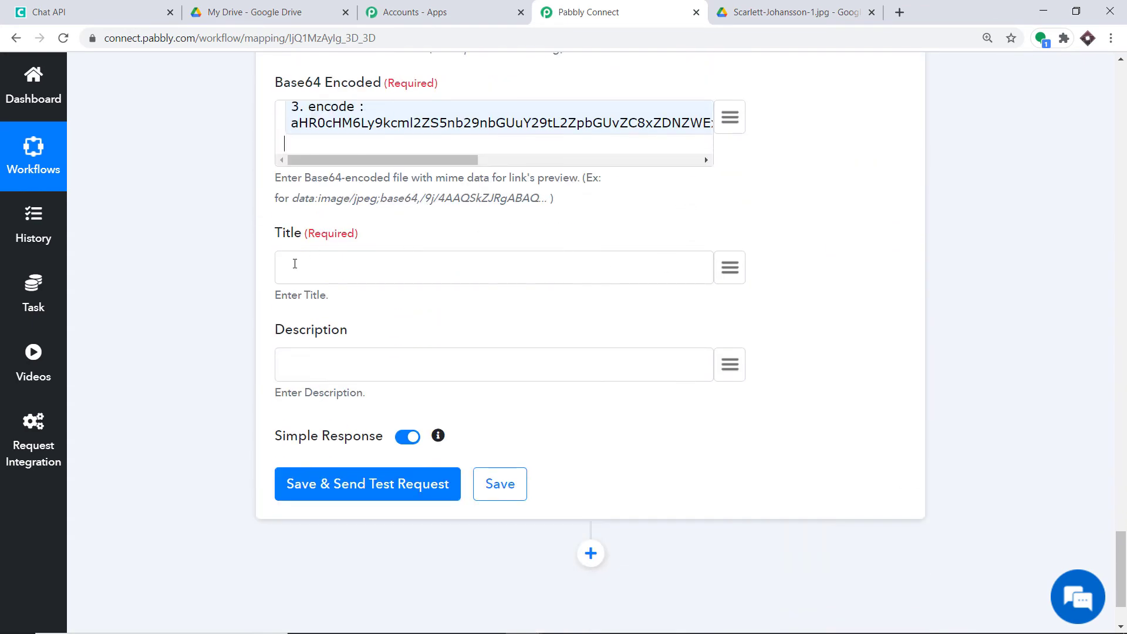
left_click(797, 14)
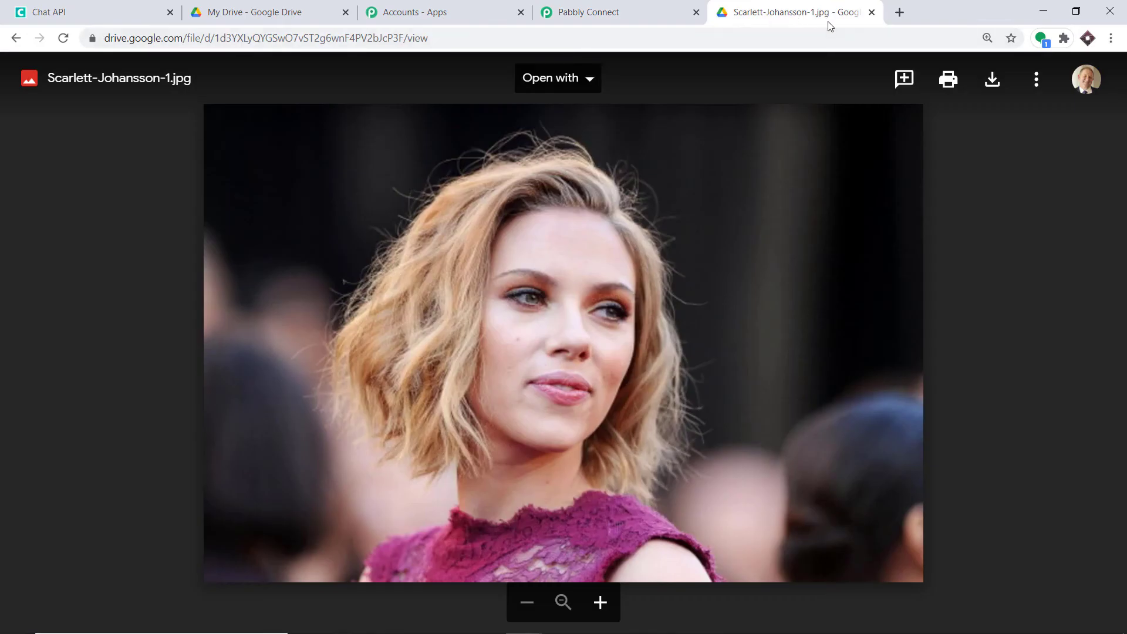
left_click(589, 11)
left_click(729, 267)
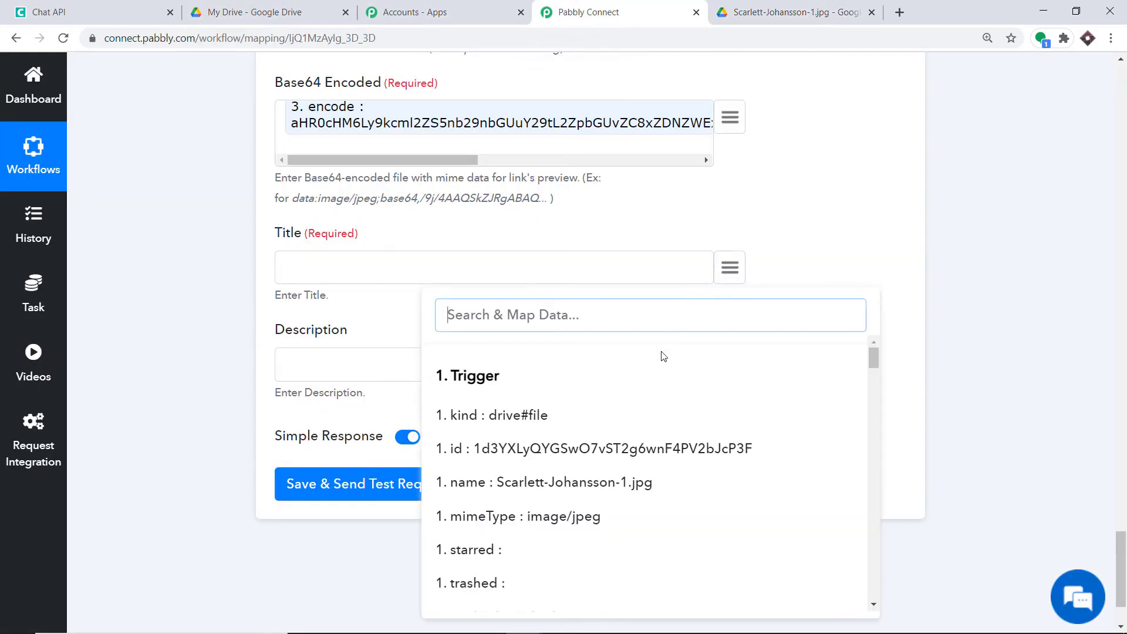
left_click(602, 483)
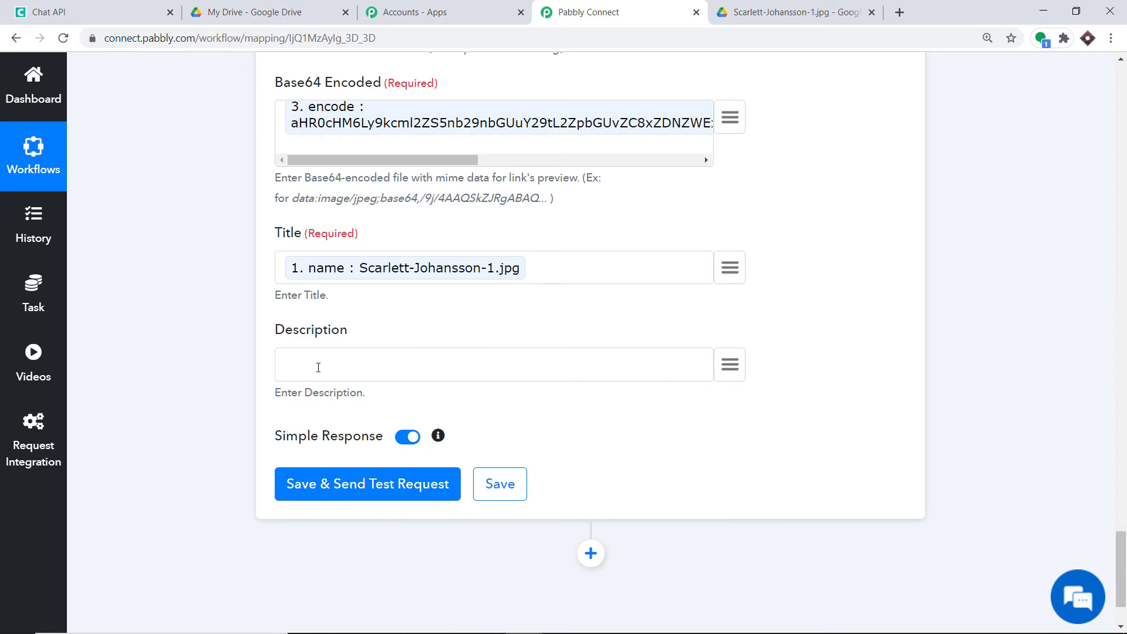
Step: Recheck the Drive image and enter "This file is from" as the start of the Send Link action's Description
left_click(793, 12)
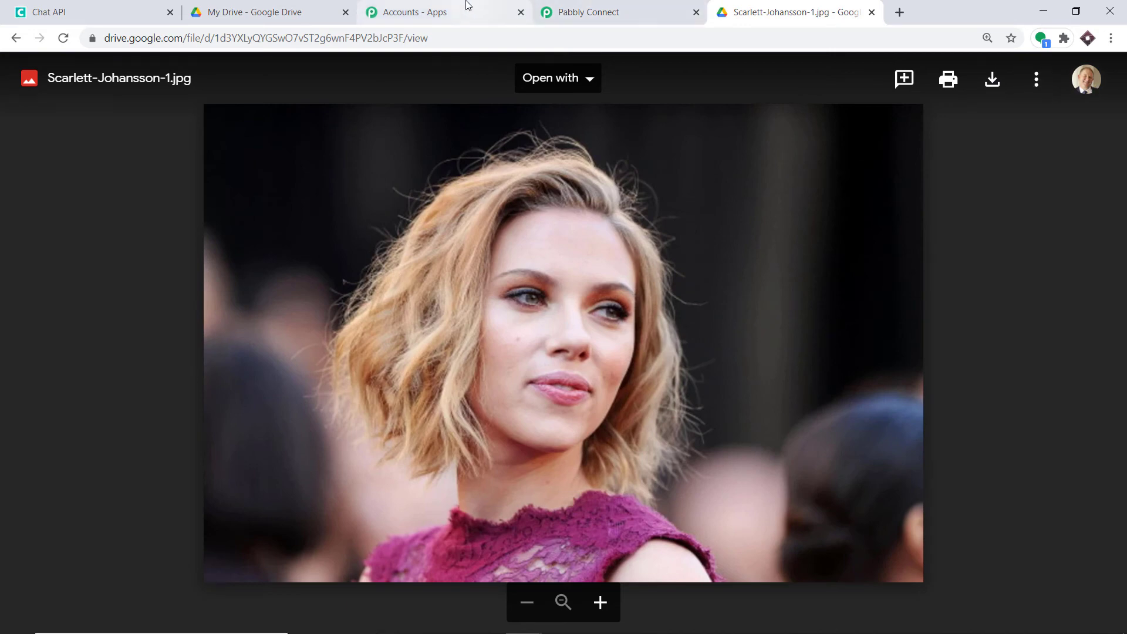
left_click(575, 5)
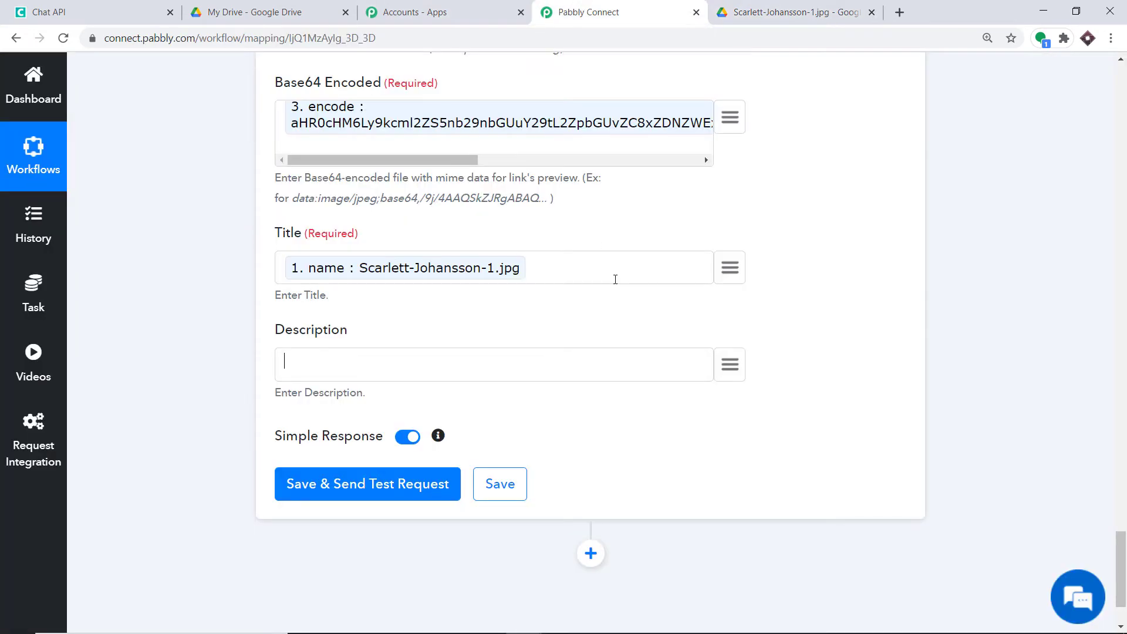
left_click(730, 365)
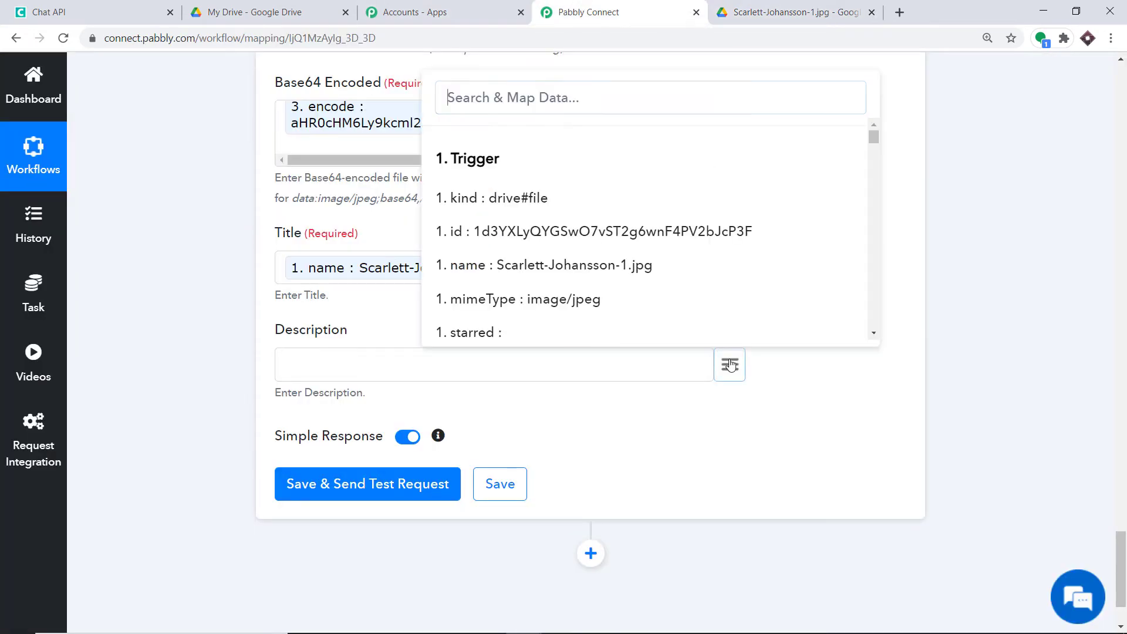
left_click(300, 359)
type("This file is from")
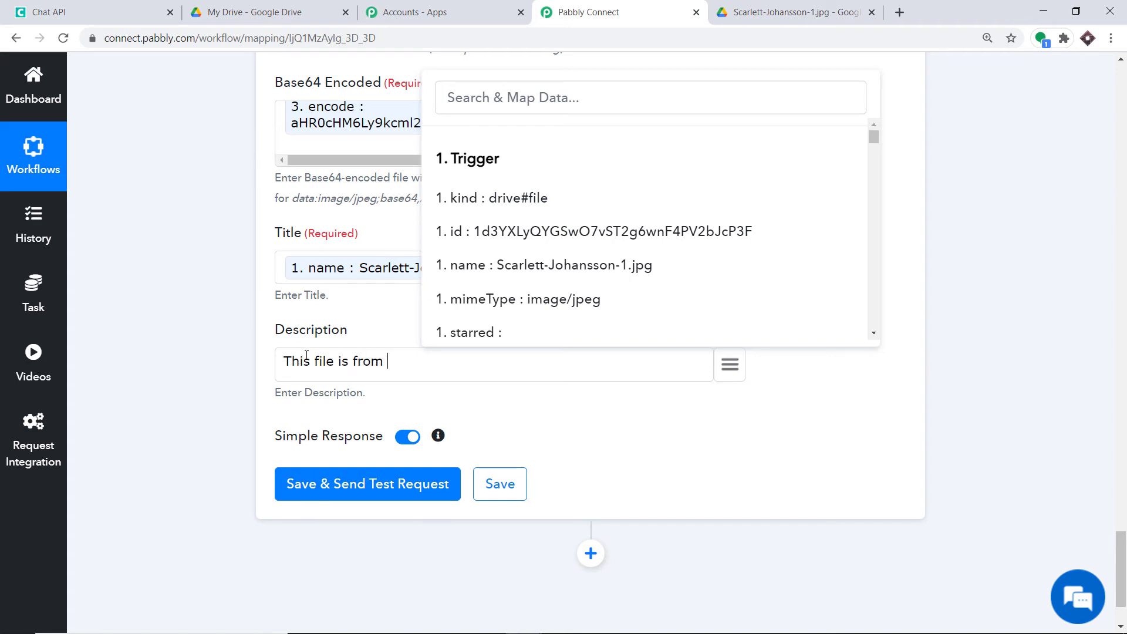
Step: Search the mapping data for the file owner's name and add lastModifyingUser > displayName from the trigger to the Description
left_click(486, 100)
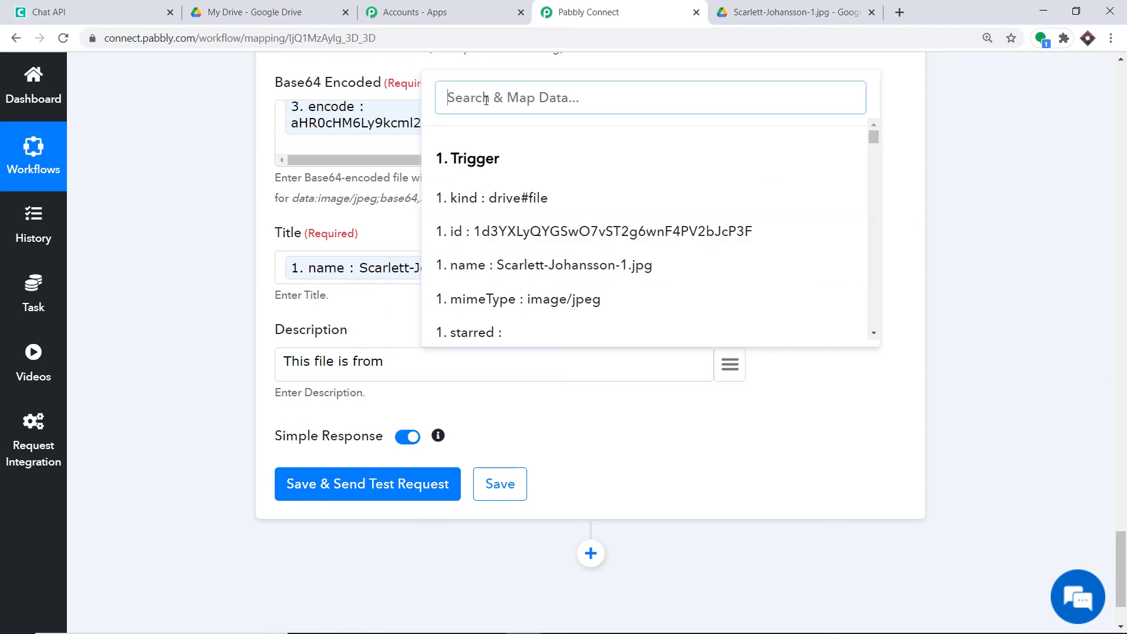
type("man")
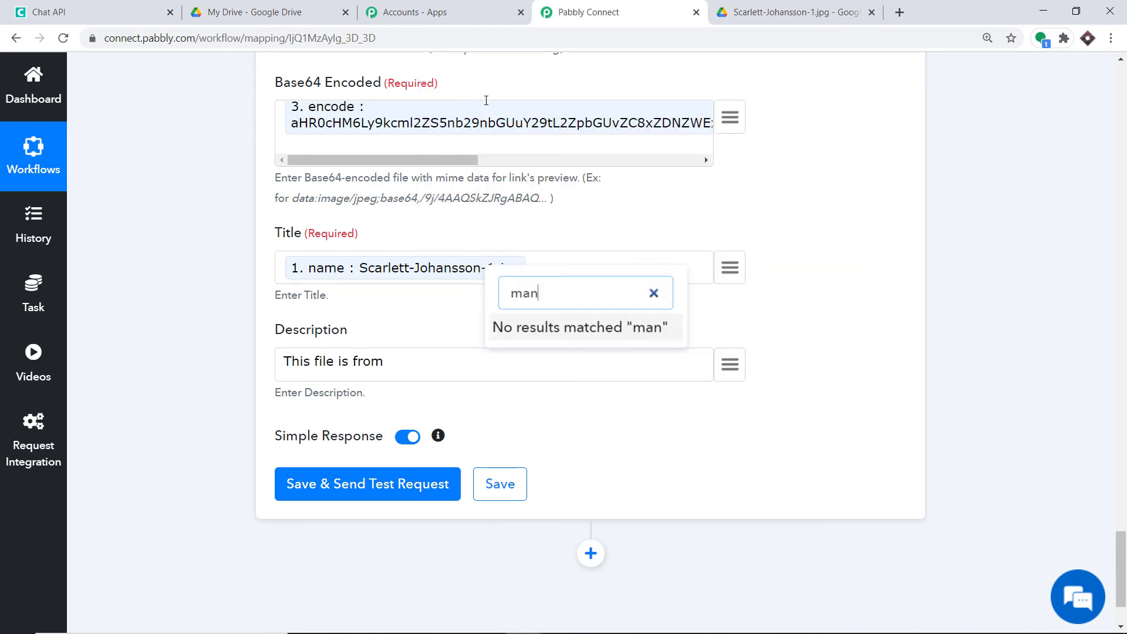
key("BackSpace")
key("BackSpace")
key("BackSpace")
type("mich")
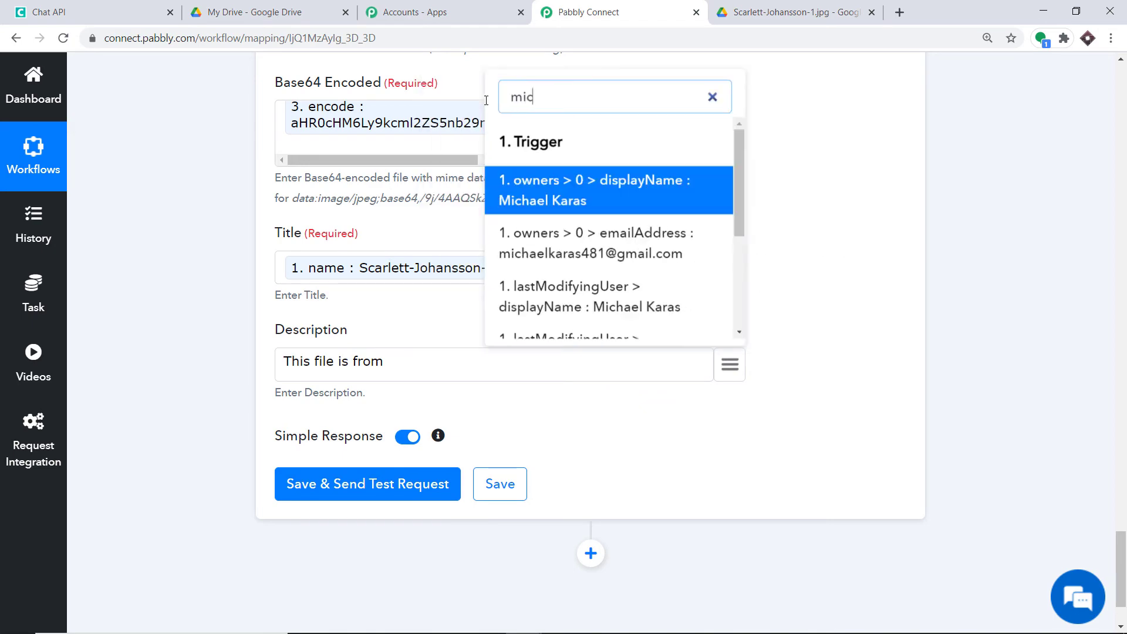
left_click(611, 304)
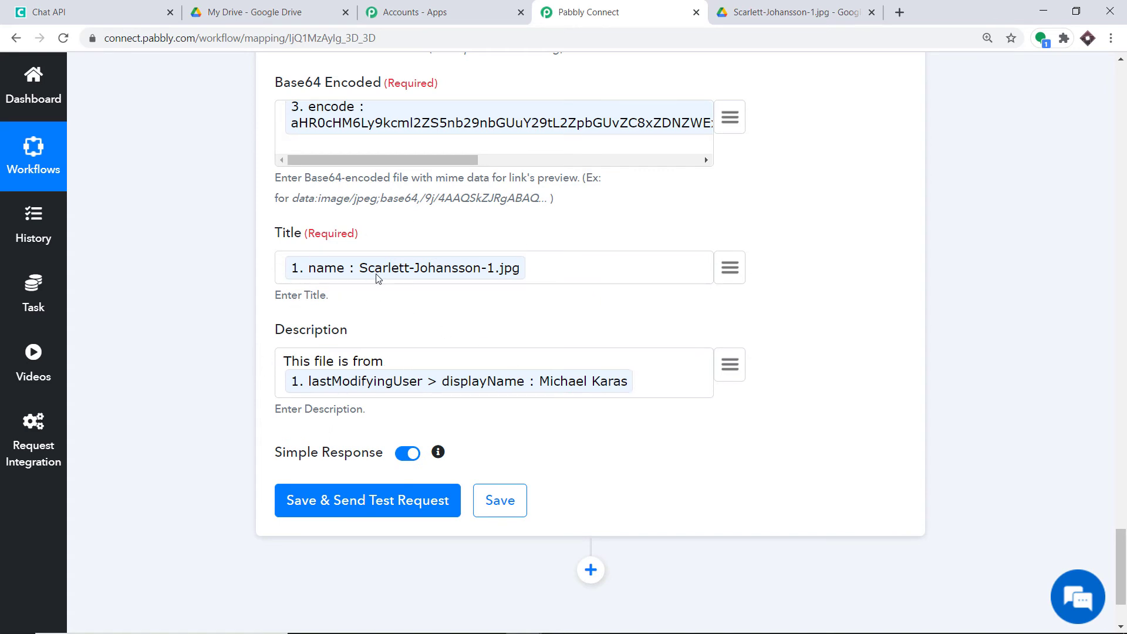
Step: Review the Send Link action's phone number, body, Base64, title and description mappings alongside the Drive image
scroll(379, 276, "up", 2)
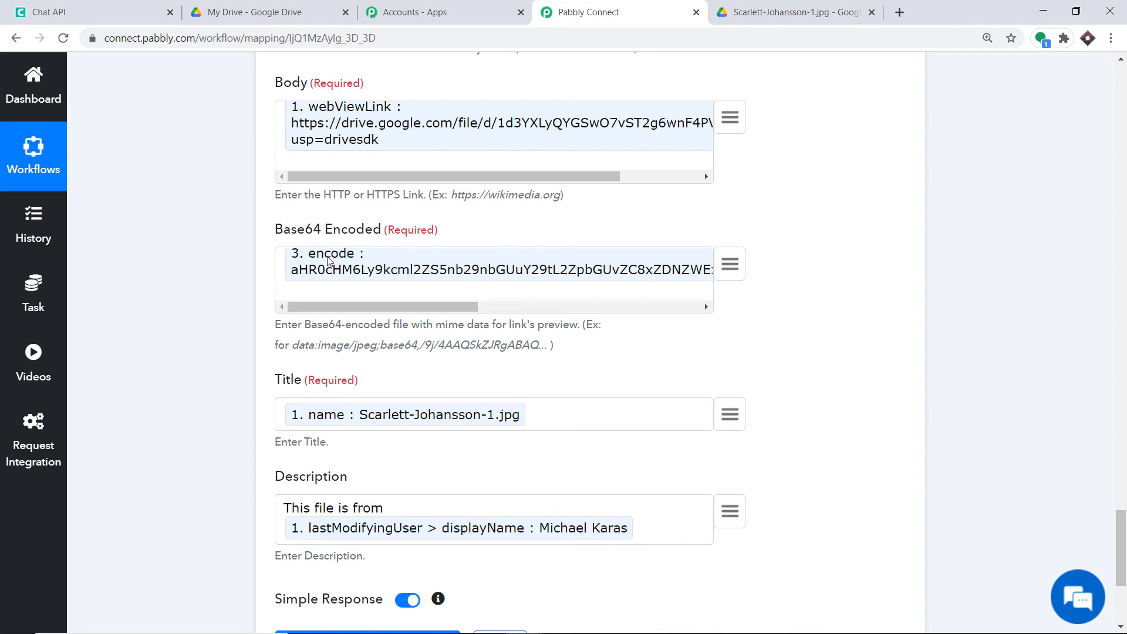
scroll(305, 235, "up", 3)
scroll(366, 275, "up", 1)
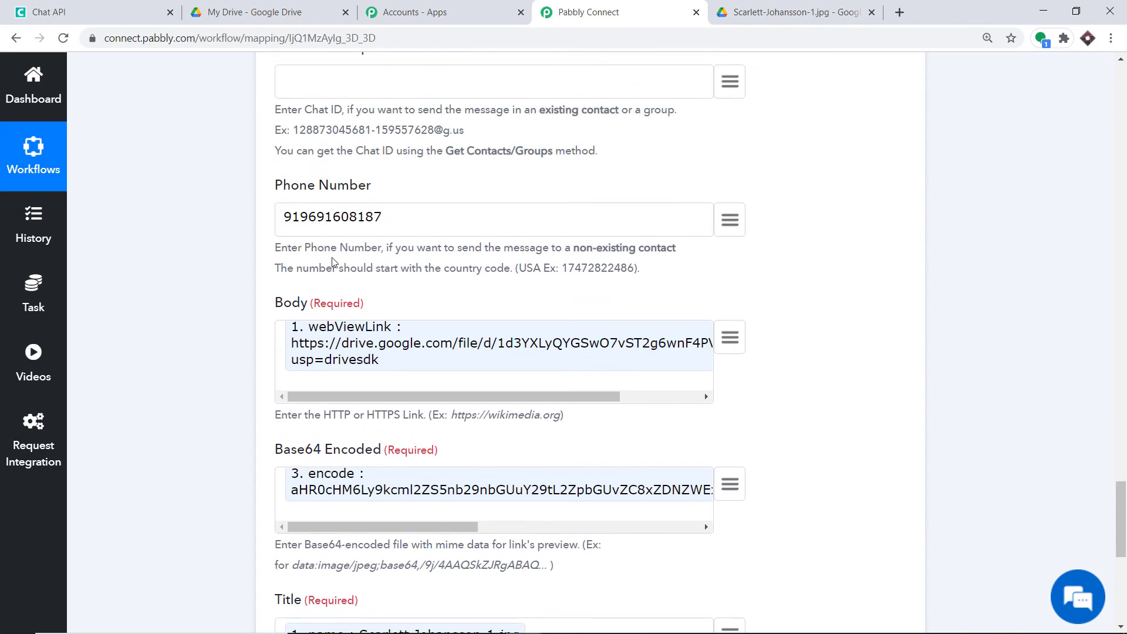
left_click(772, 6)
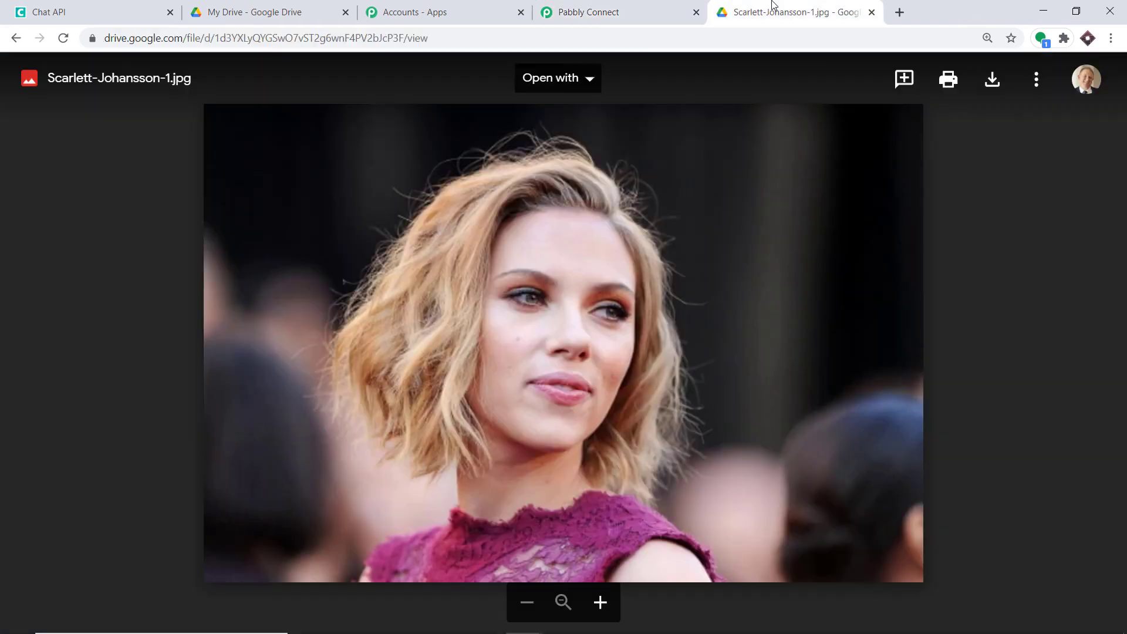
left_click(536, 14)
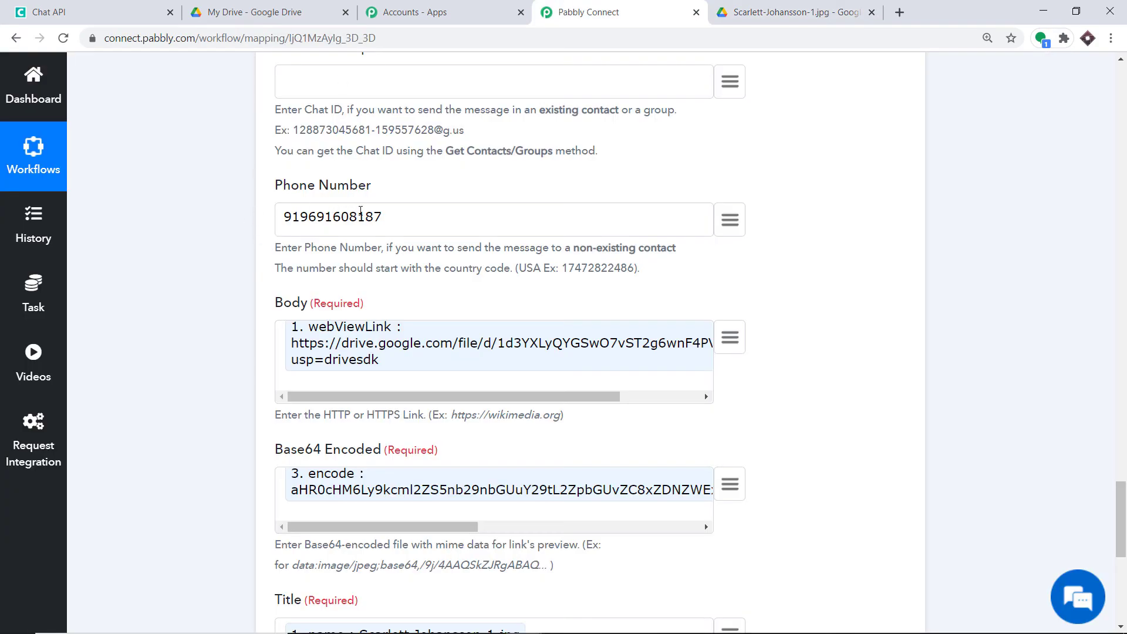
scroll(360, 210, "up", 1)
scroll(394, 229, "down", 10)
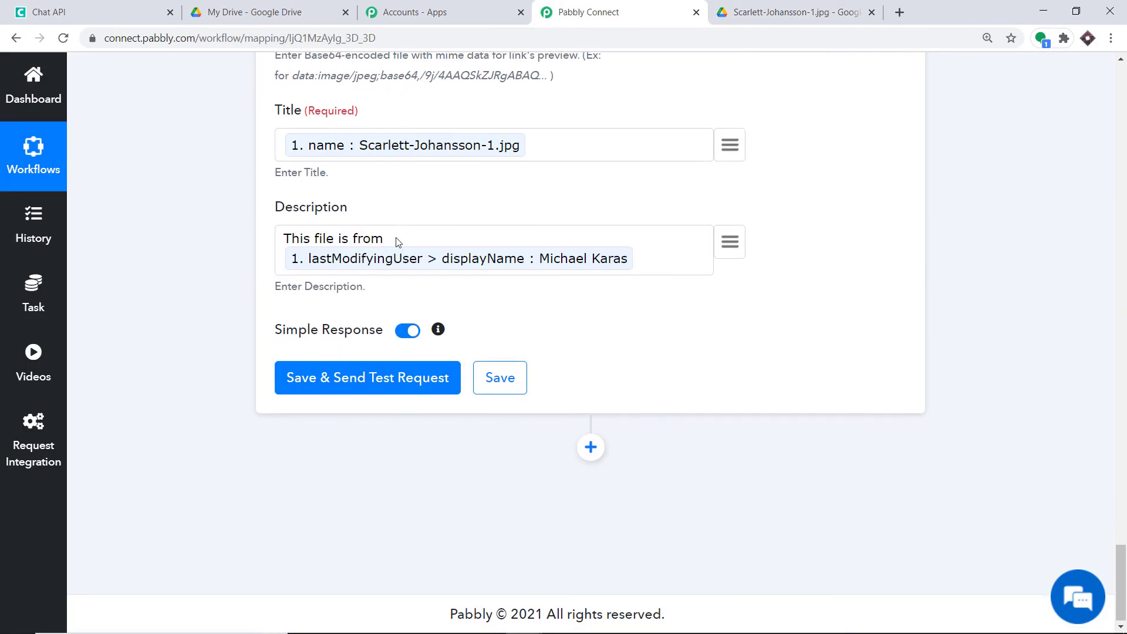
left_click(398, 242)
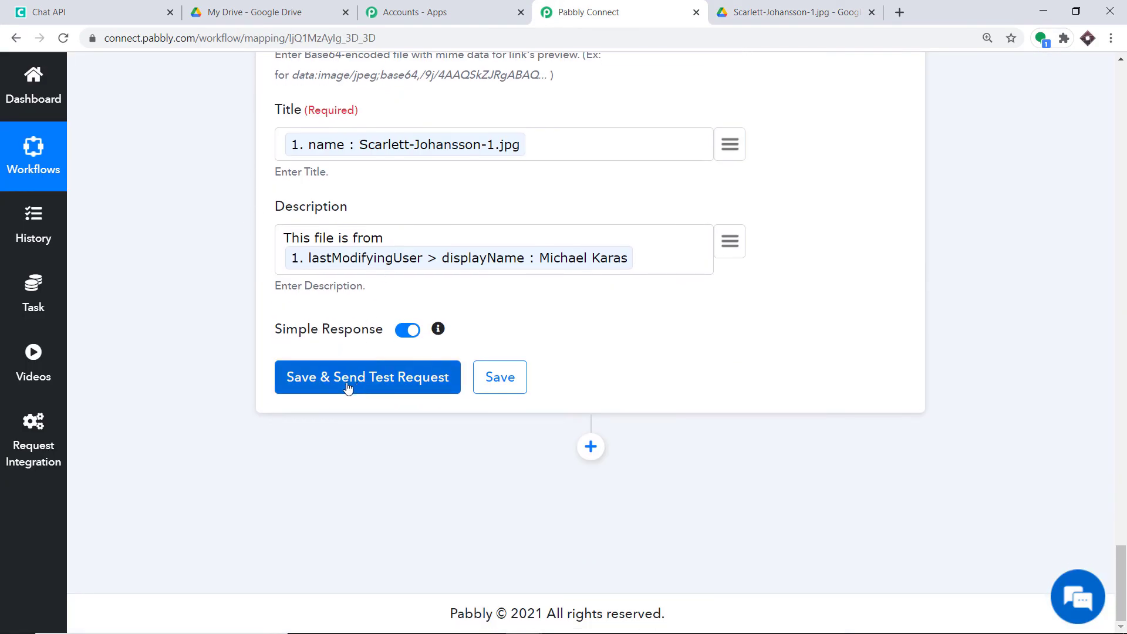
Step: Save the Send Link action with a test request, and open the received Drive file link from the recipient chat in WhatsApp Web
left_click(405, 387)
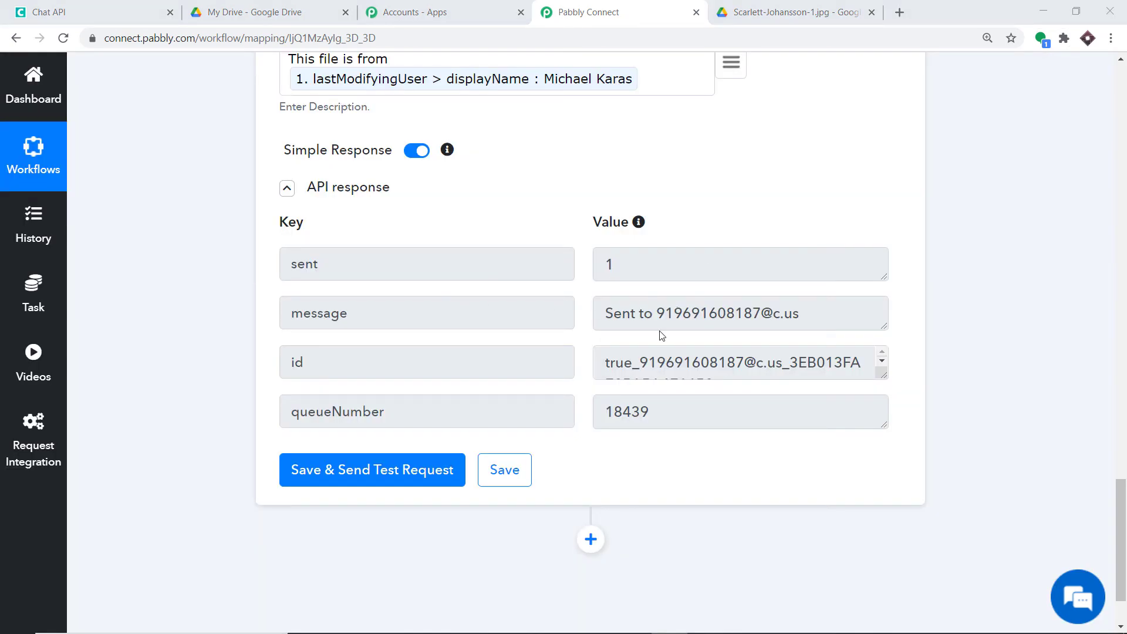
left_click(899, 12)
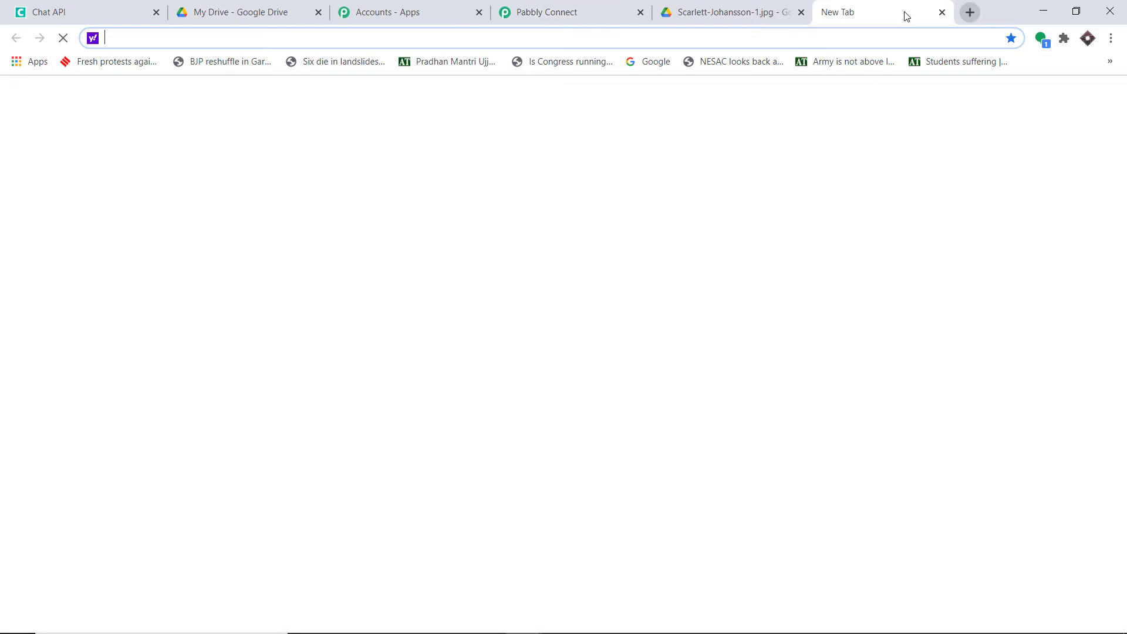
type("whatsapp.com")
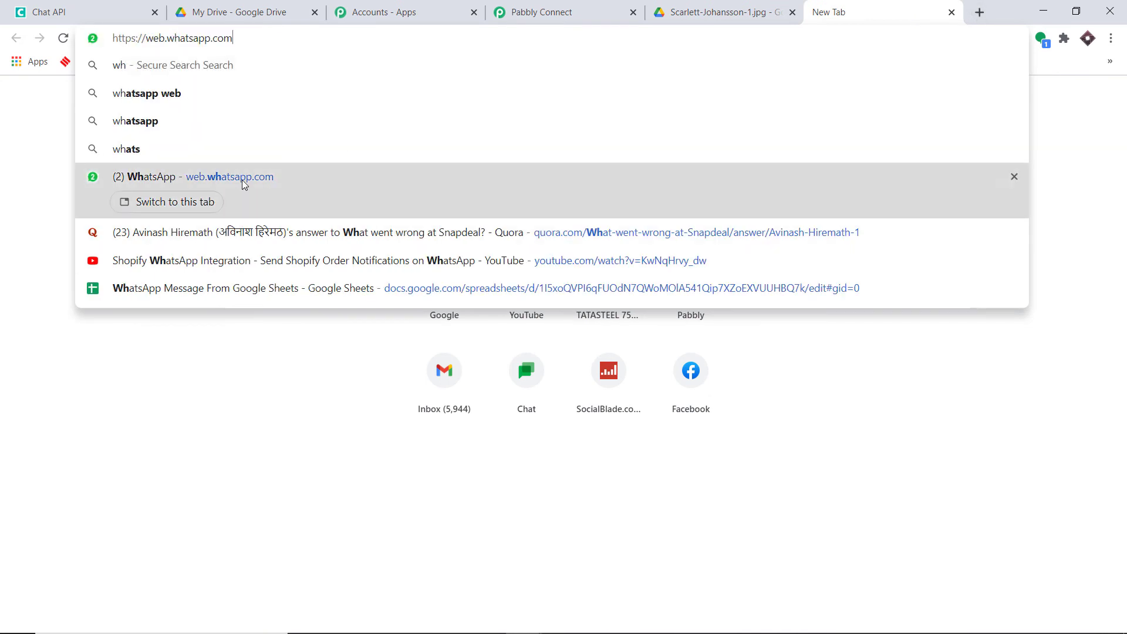
left_click(244, 179)
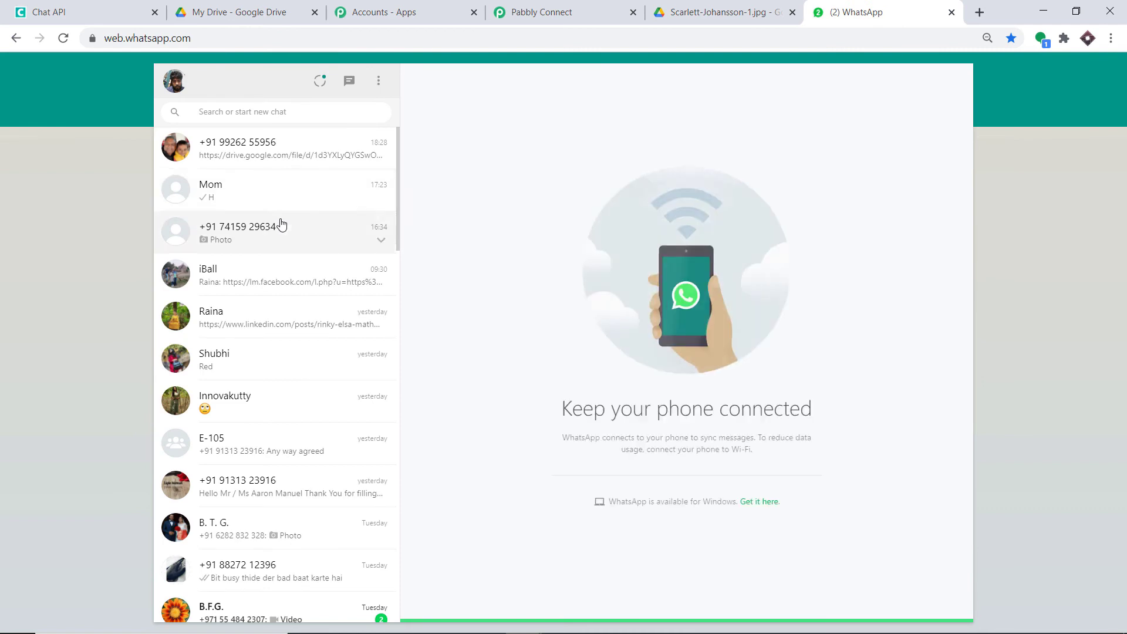
left_click(289, 153)
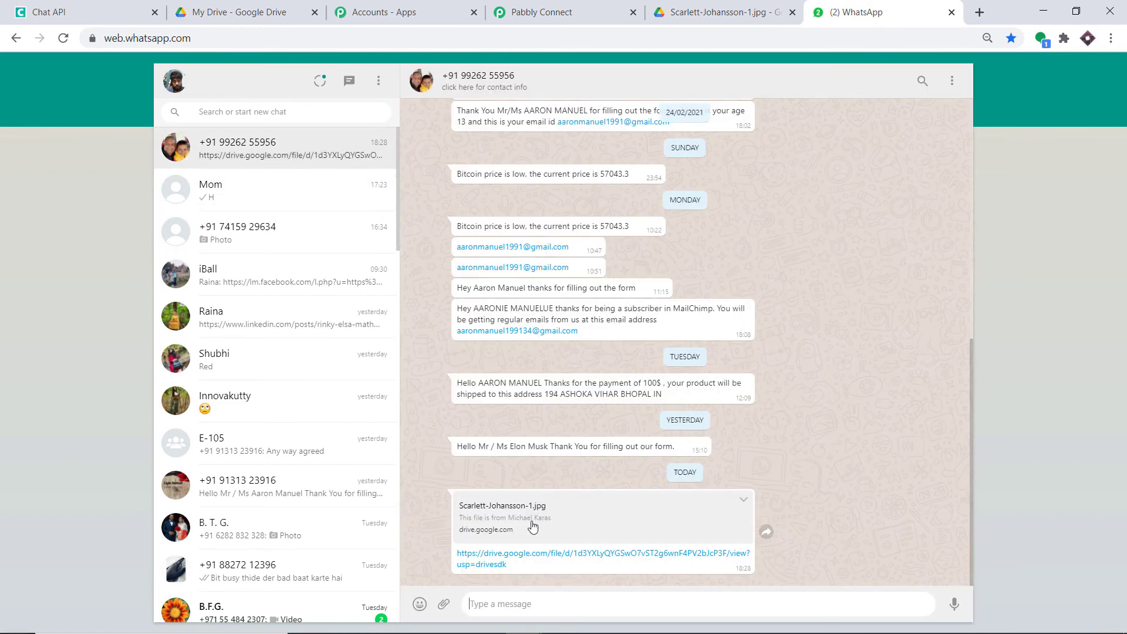
left_click(511, 552)
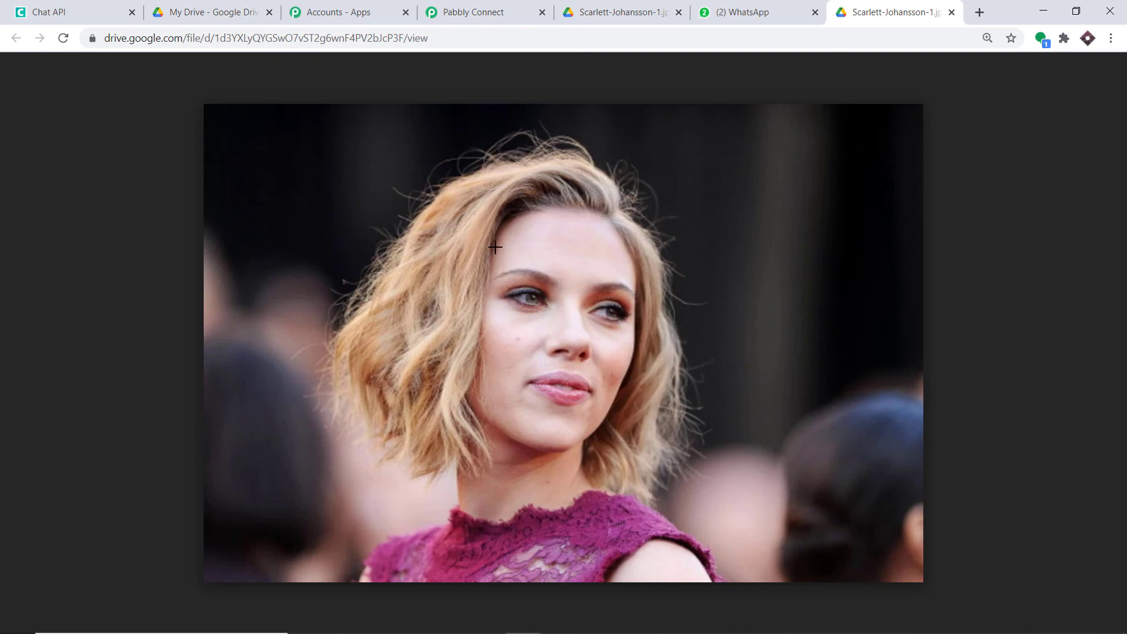
Step: Switch to the Pabbly Connect workflow, collapse its four steps and review their sequence from the New File trigger to Send Link
left_click(494, 6)
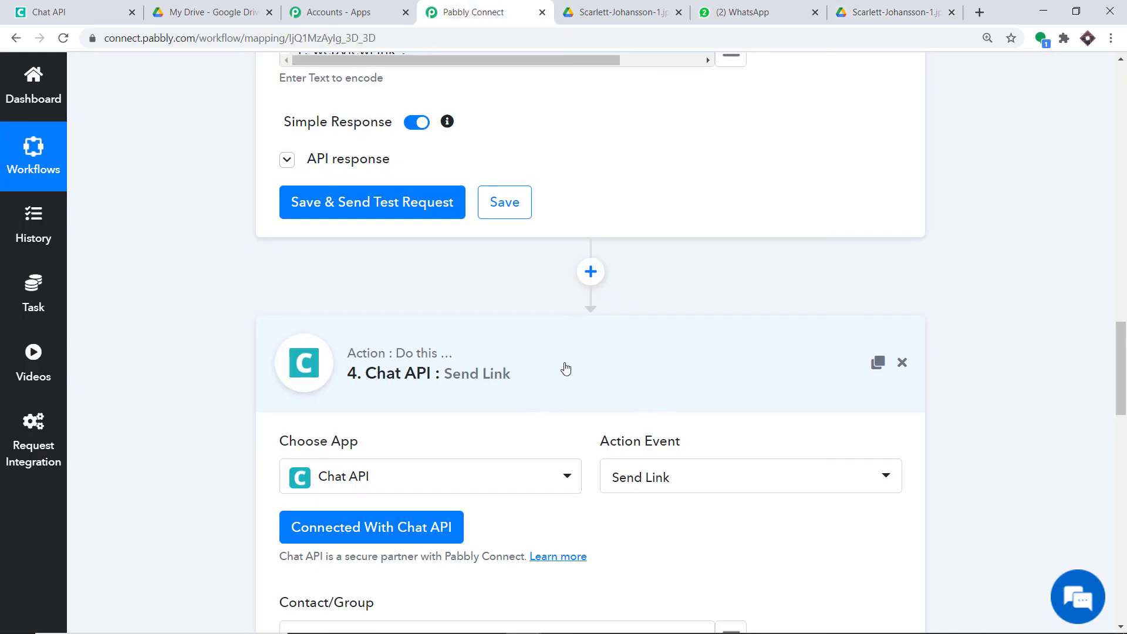
left_click(594, 365)
left_click_drag(1119, 496, 1039, 354)
left_click(579, 326)
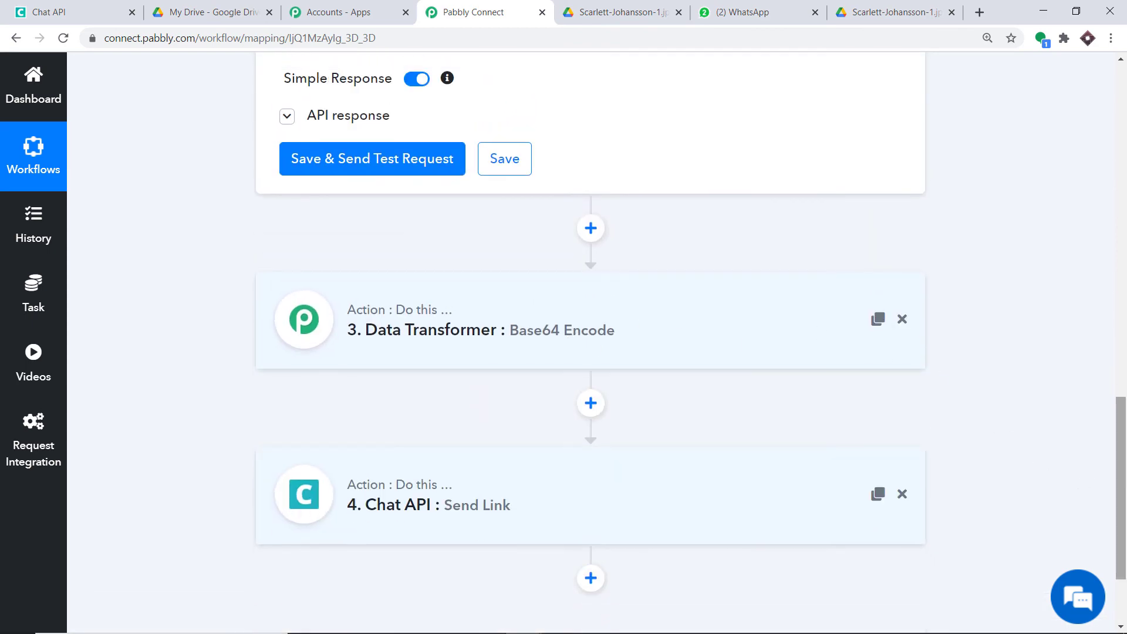
scroll(729, 302, "up", 8)
left_click(730, 301)
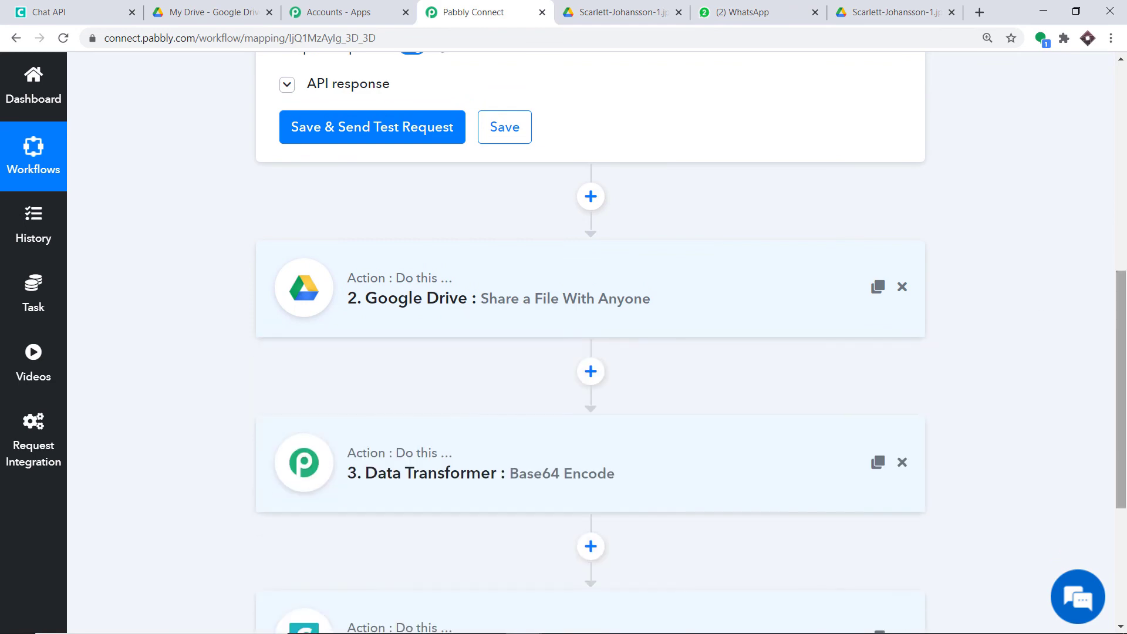
scroll(591, 235, "up", 7)
left_click(575, 212)
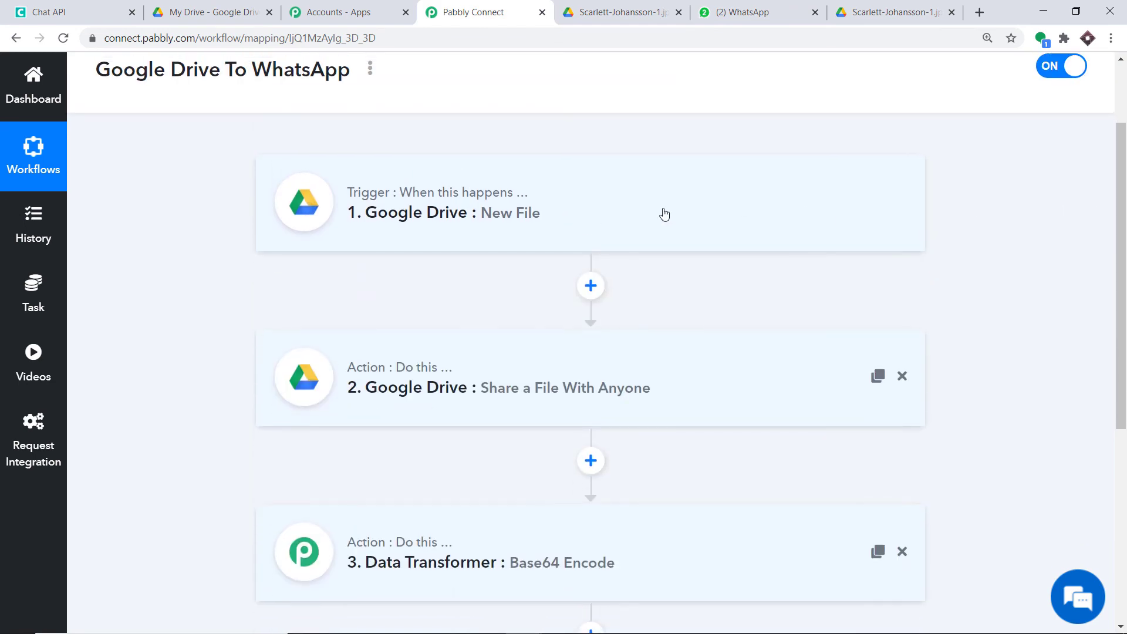
left_click_drag(1118, 212, 1118, 259)
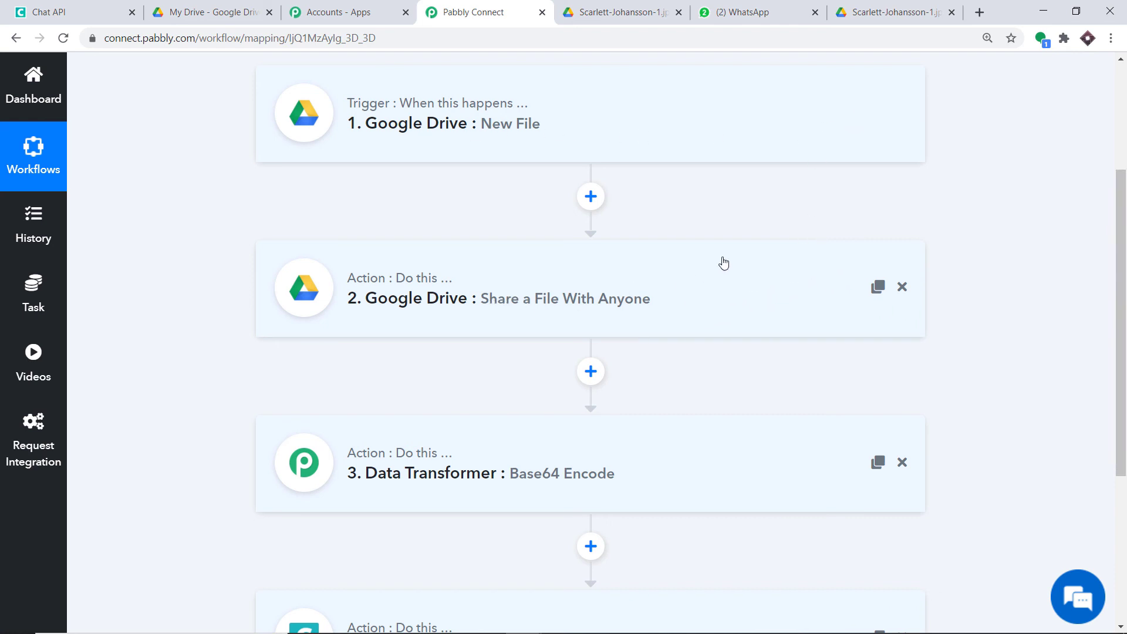
scroll(731, 263, "down", 1)
scroll(730, 264, "down", 1)
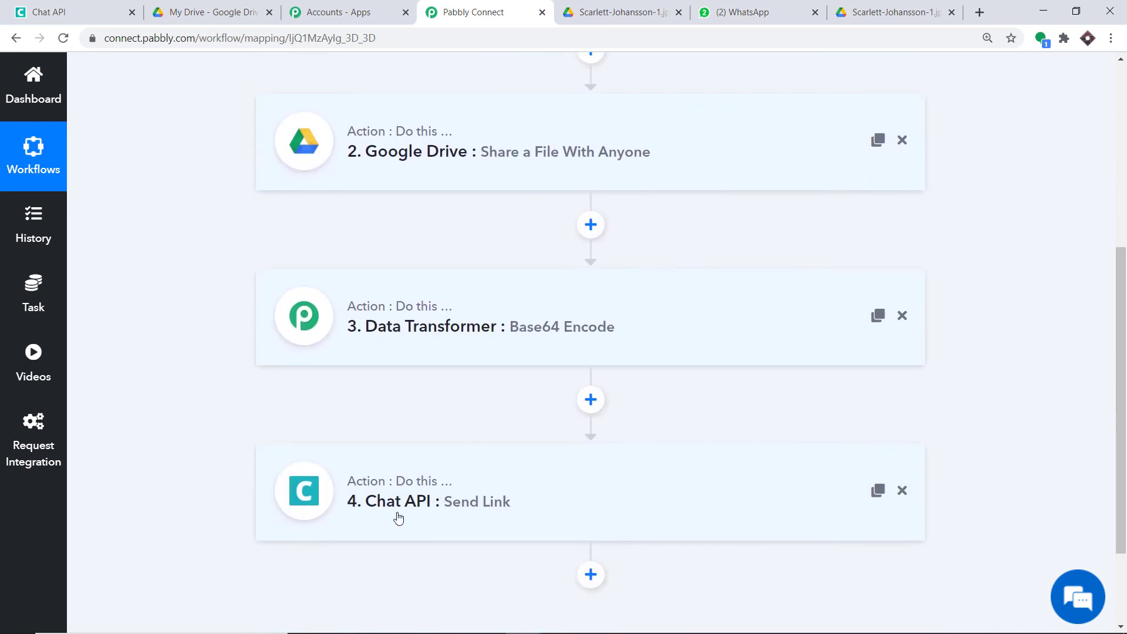
scroll(763, 496, "up", 2)
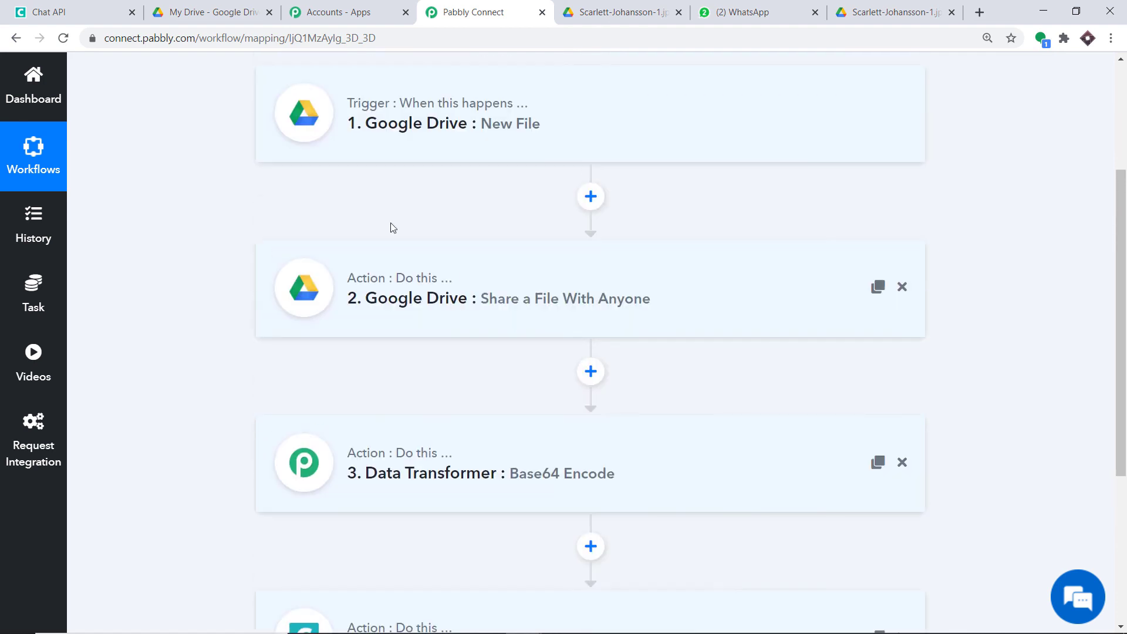
scroll(399, 488, "down", 2)
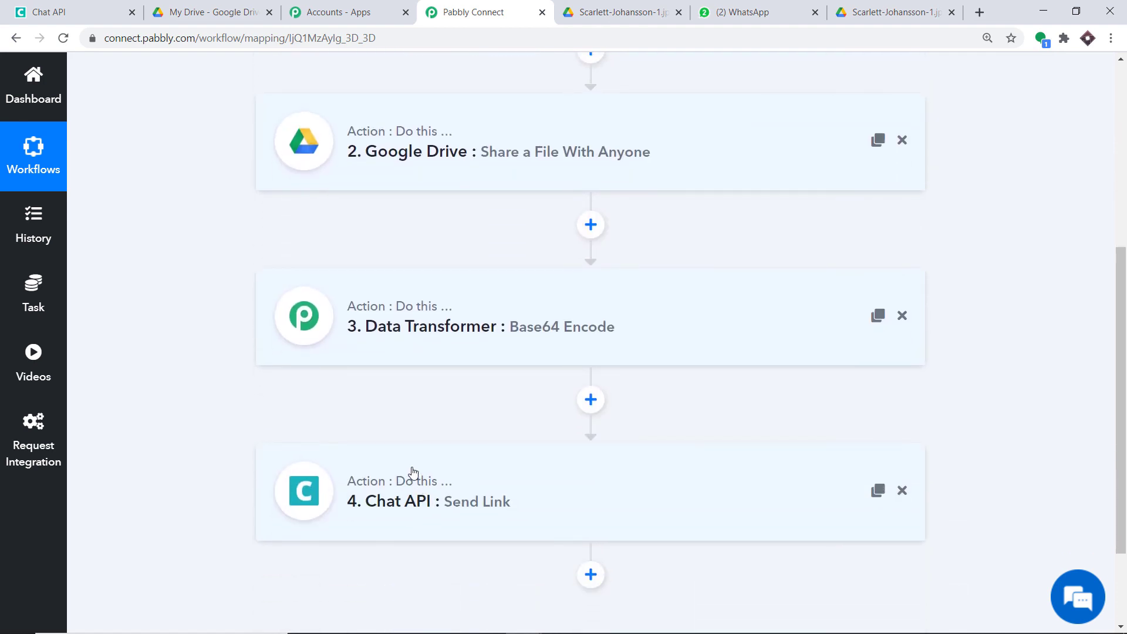
Step: Switch to Google Drive, create a new Google Sheets spreadsheet in My Drive and name it "DATABASE 101"
left_click(222, 6)
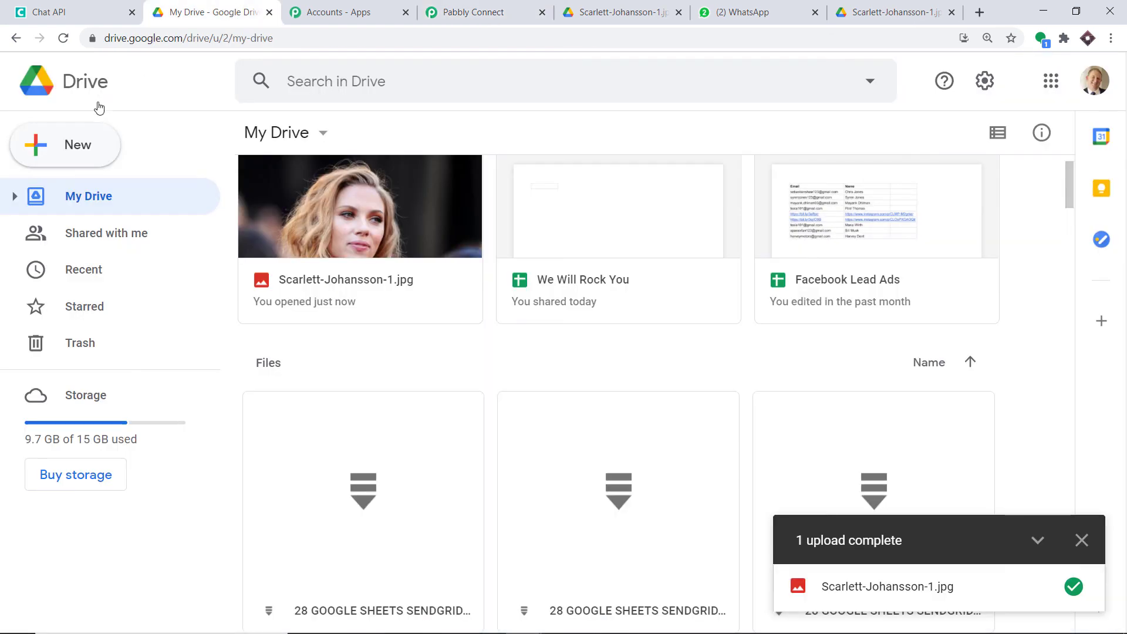
left_click(76, 151)
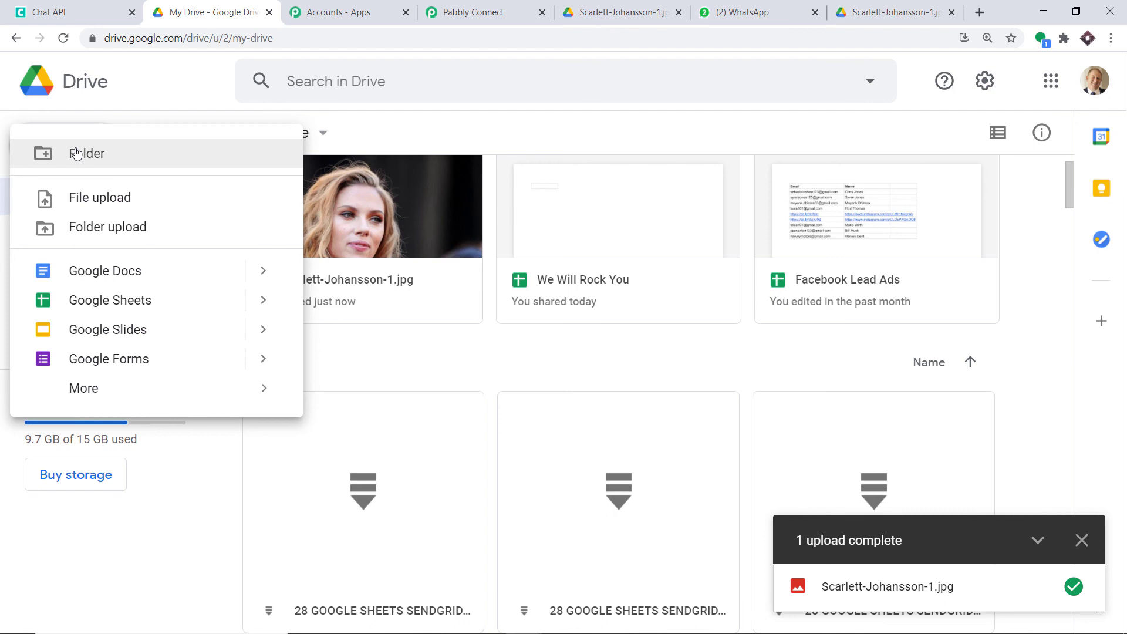
left_click(100, 302)
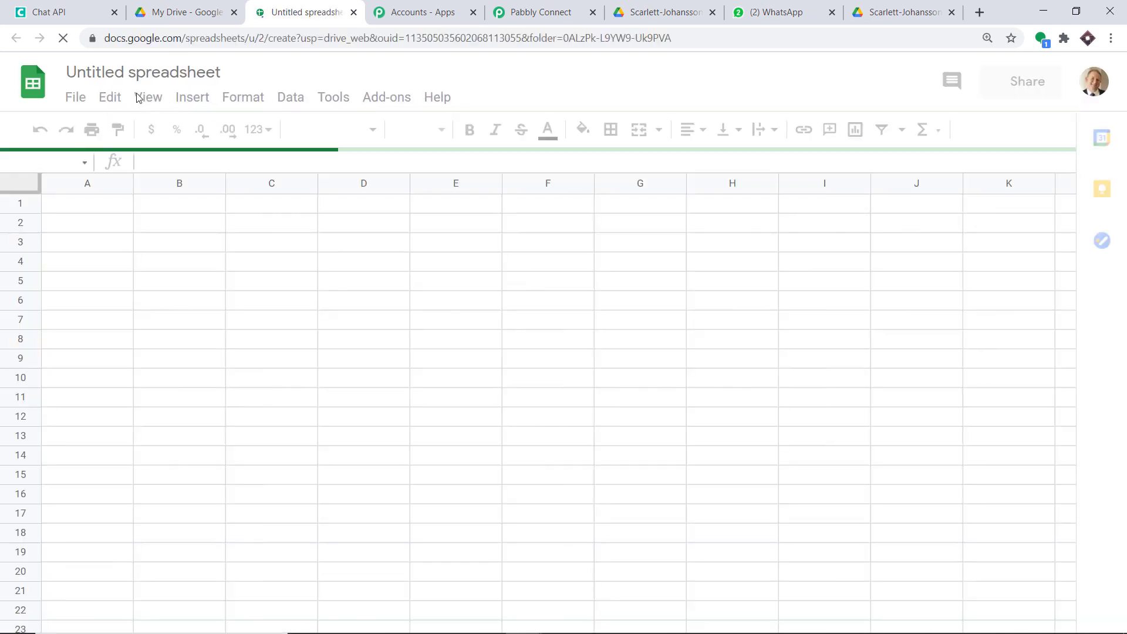
left_click(184, 73)
type("DATA")
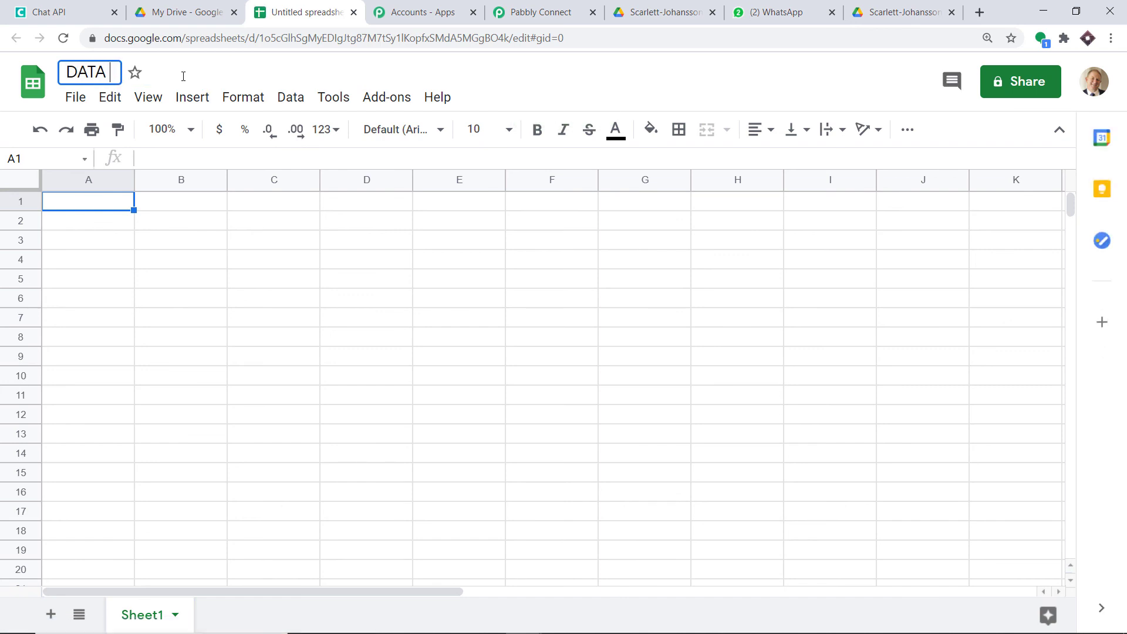
key("BackSpace")
type("BASE 101")
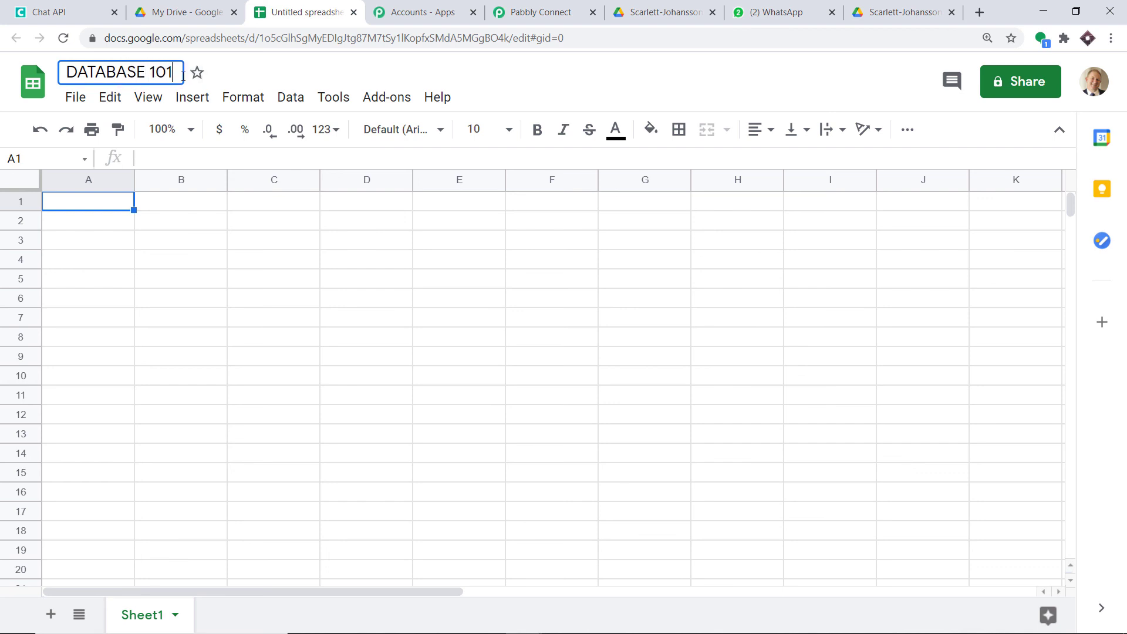
left_click(315, 70)
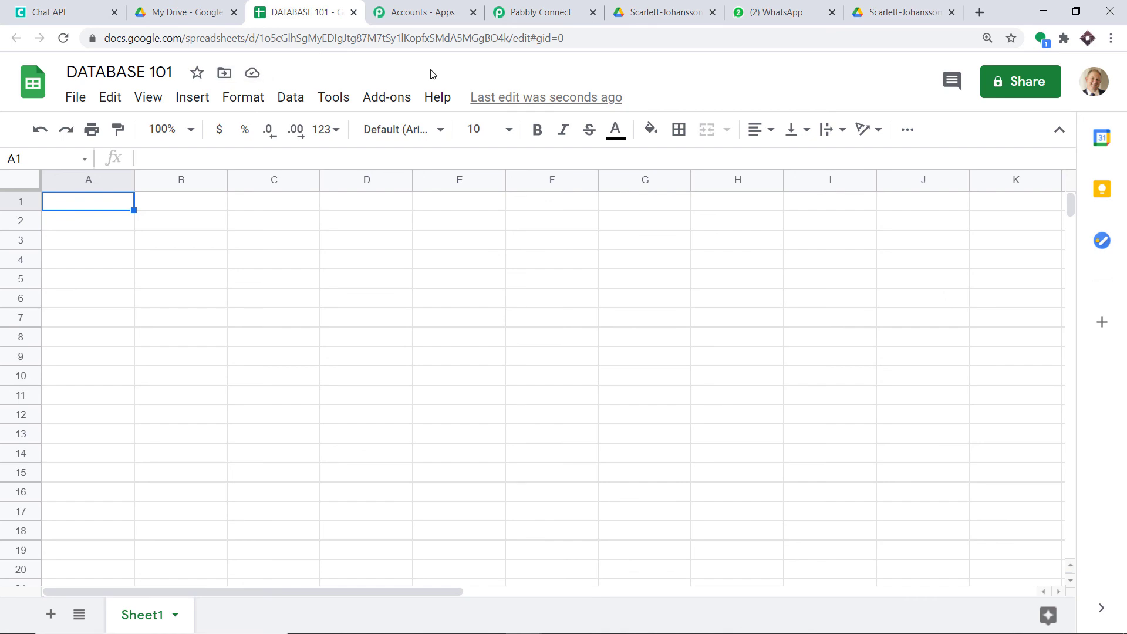
Step: Switch to WhatsApp Web and open the link in the message about the DATABASE 101 spreadsheet
key("ctrl+7")
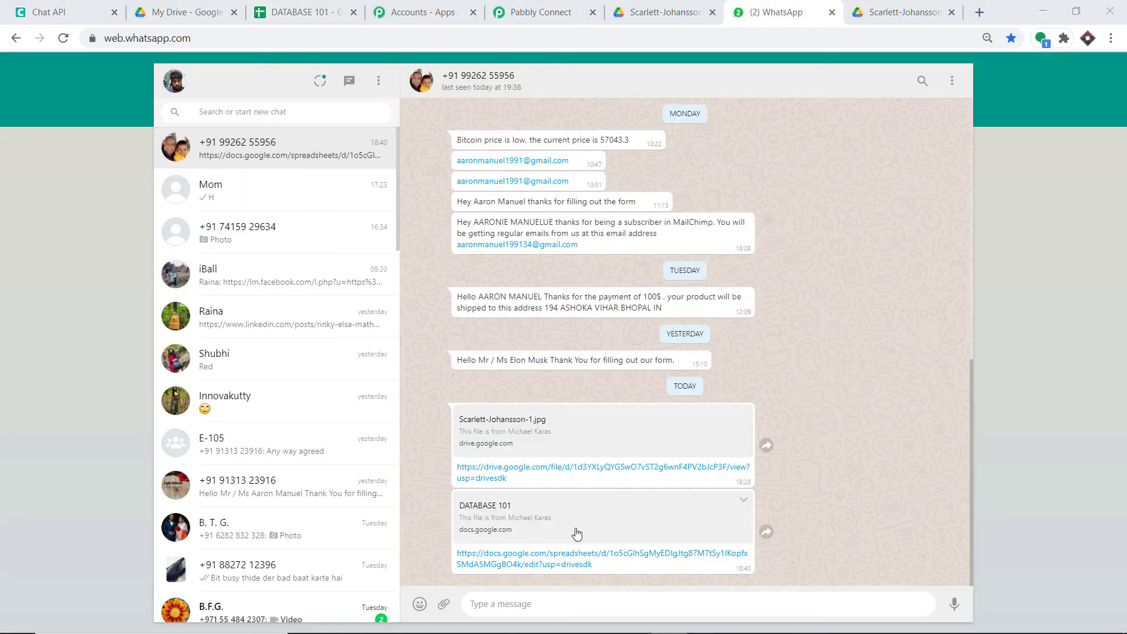
left_click(526, 564)
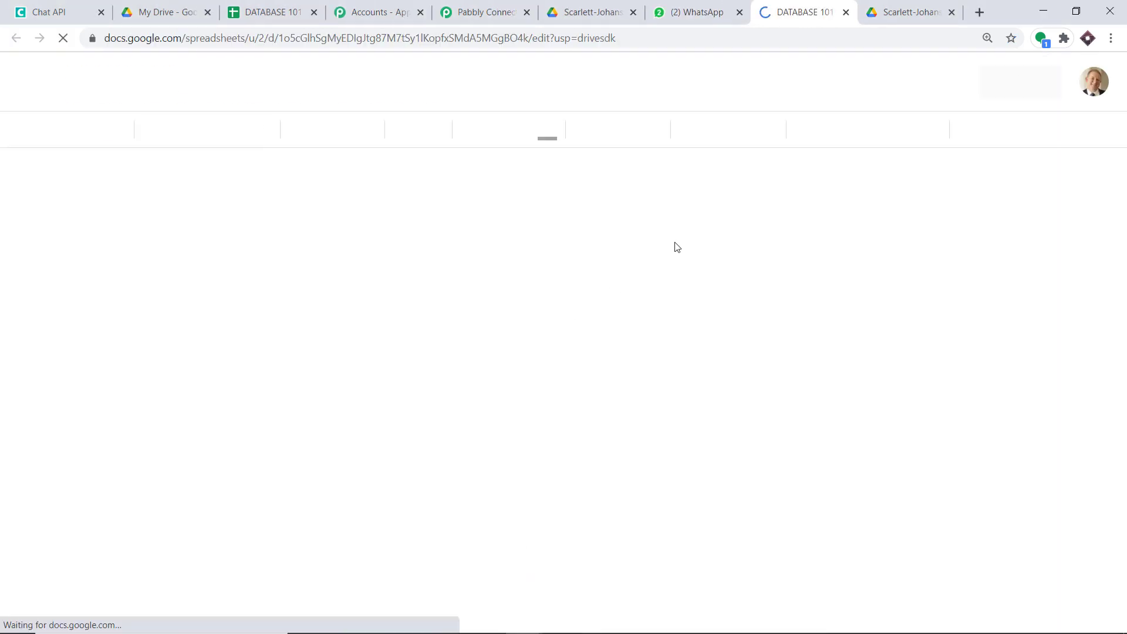